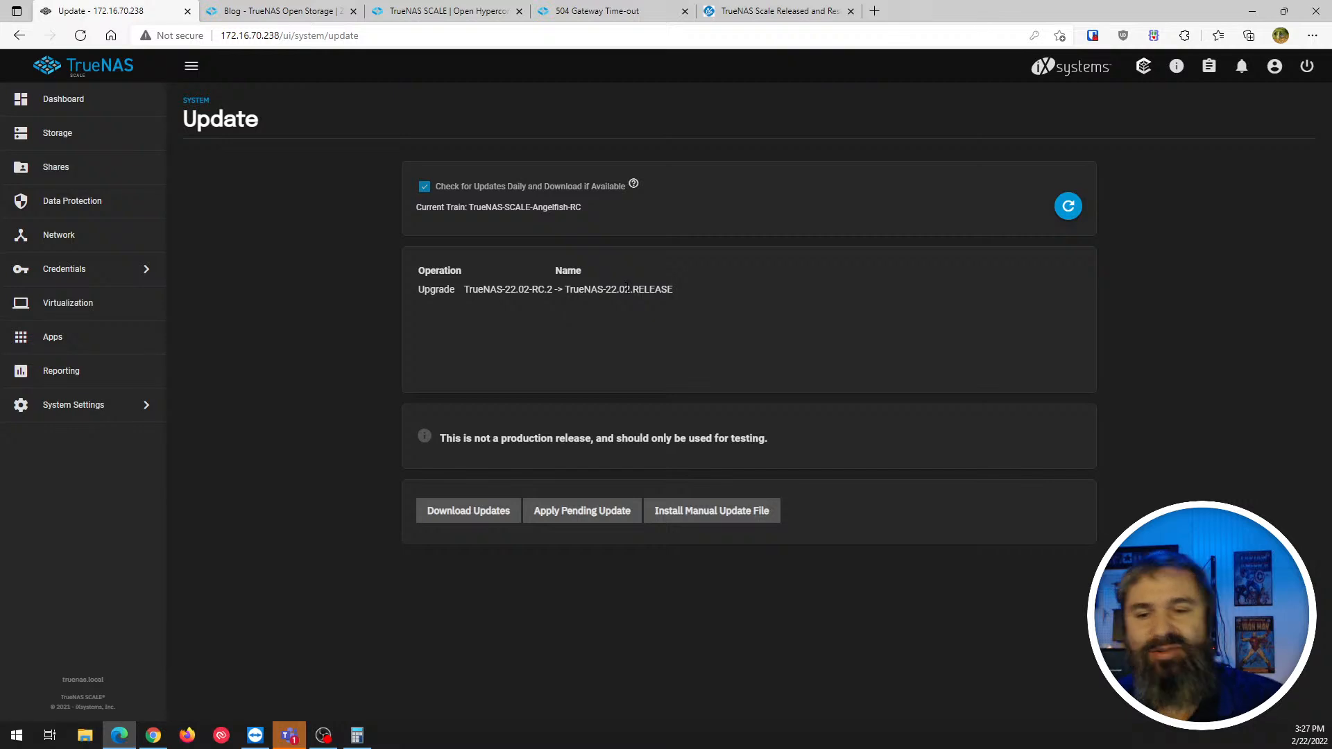
- Save the configuration file, then confirm and start the 22.02.RELEASE update with reboot
left_click(604, 516)
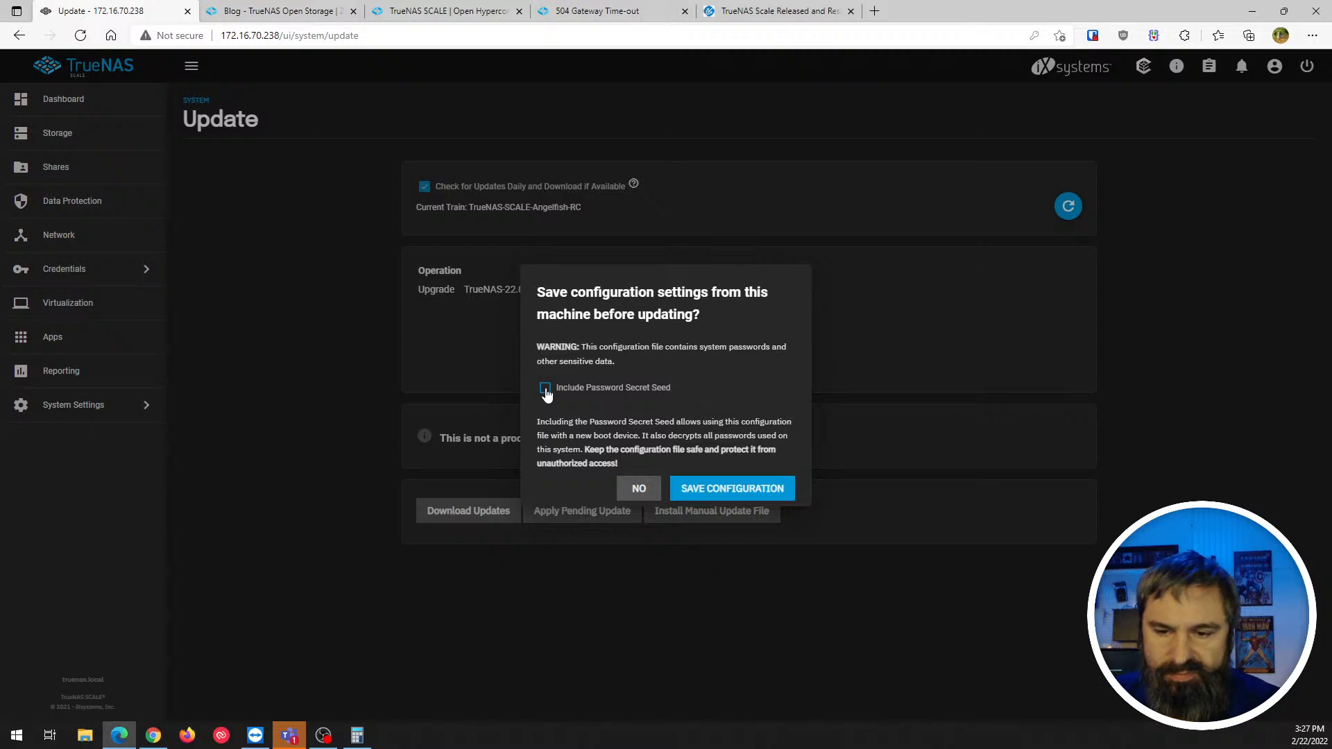
left_click(704, 490)
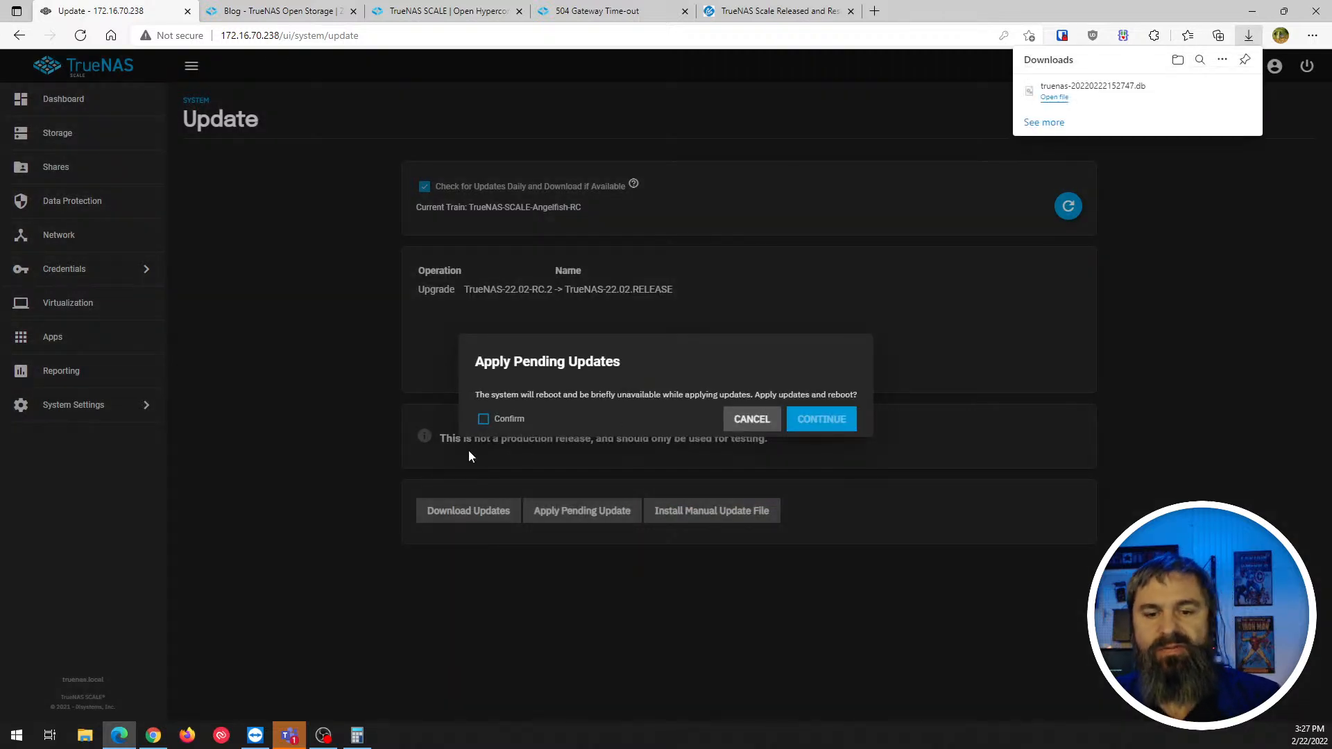
left_click(481, 421)
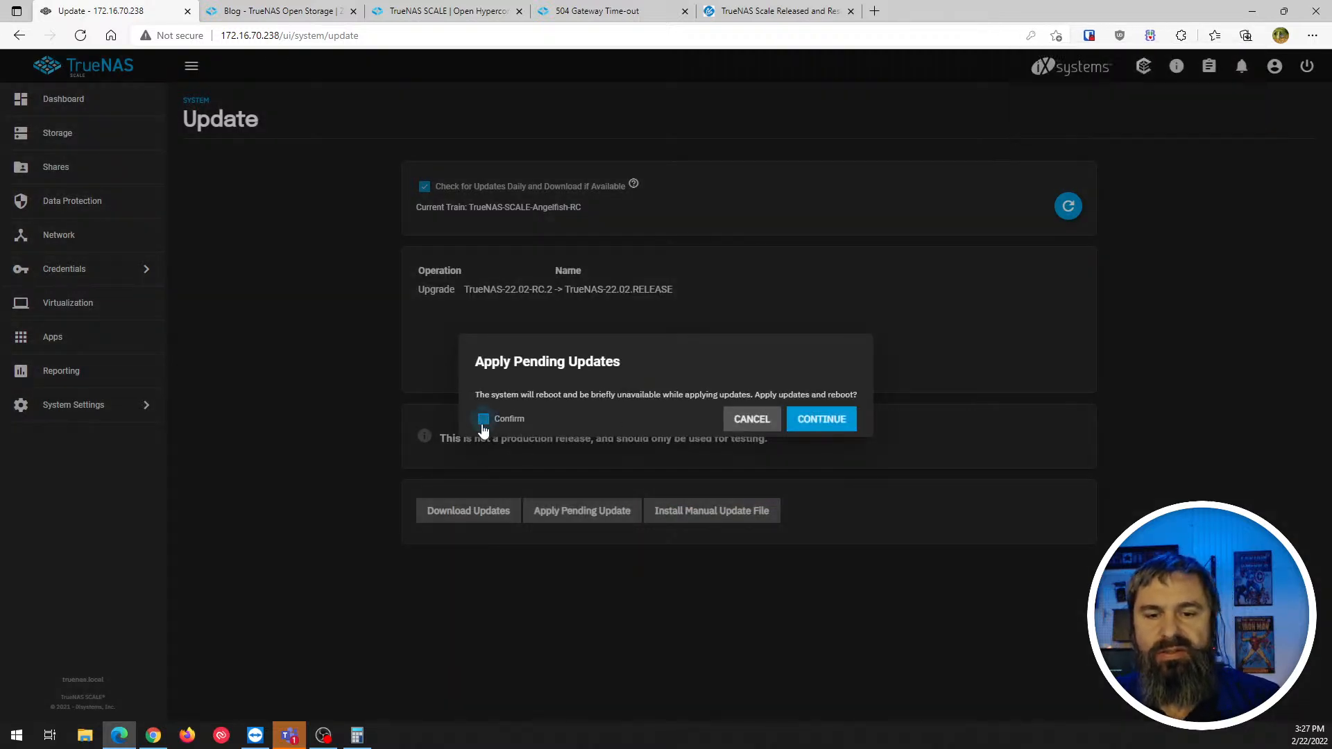
left_click(808, 420)
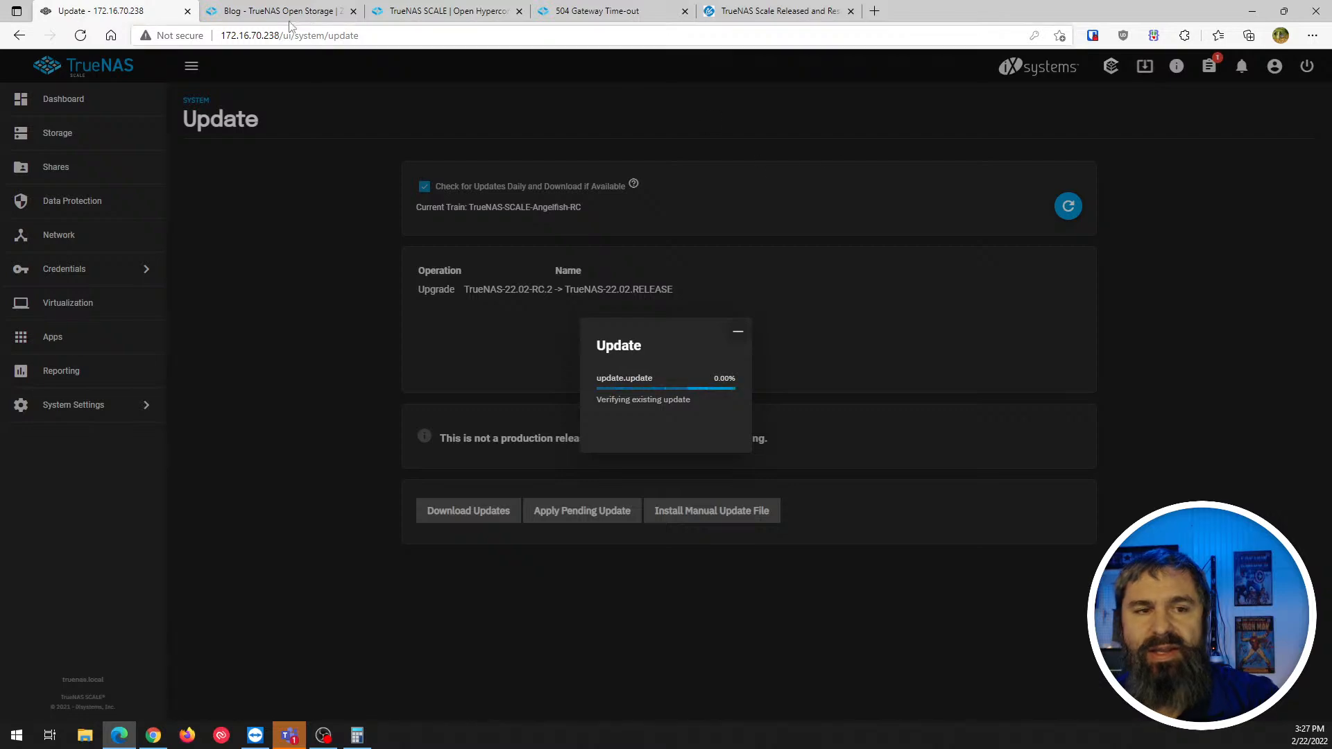
- Snap the update page to the right half and the TrueNAS blog left, scrolled to the release post
left_click_drag(141, 13, 389, 3)
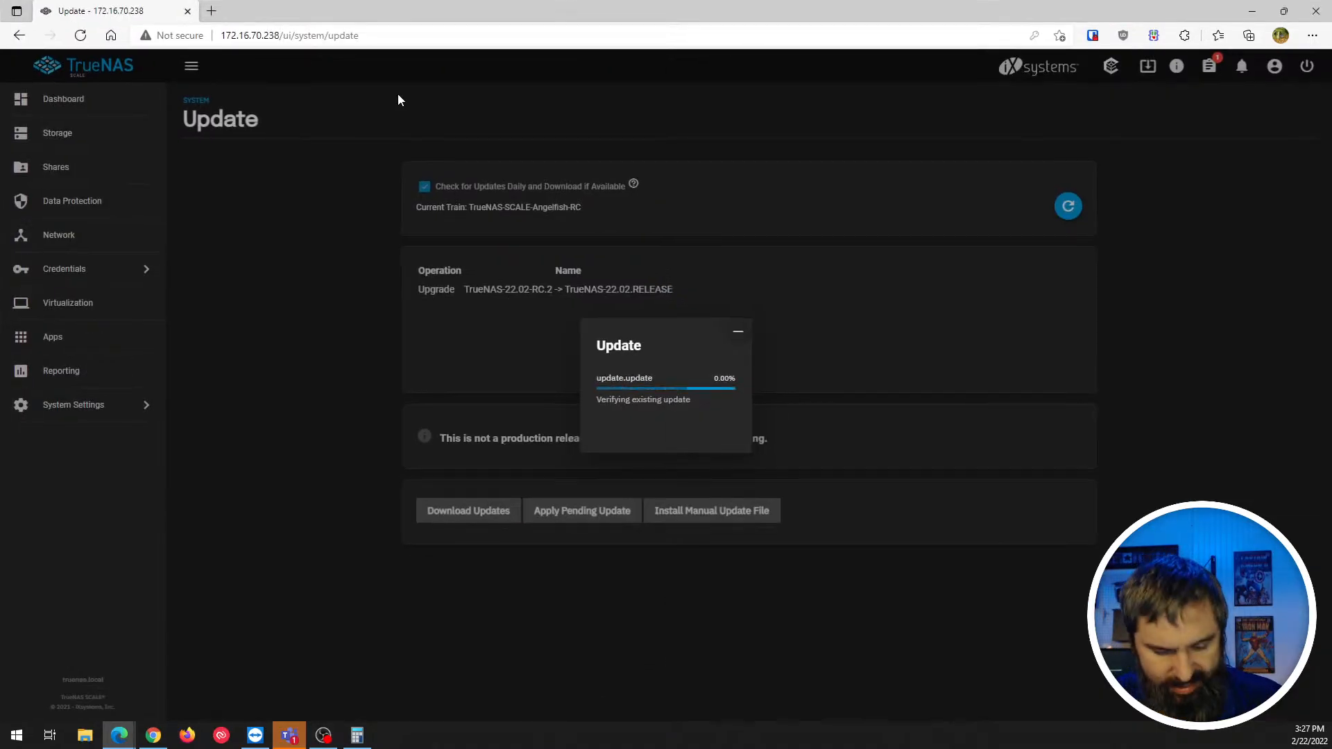
key("super+Right")
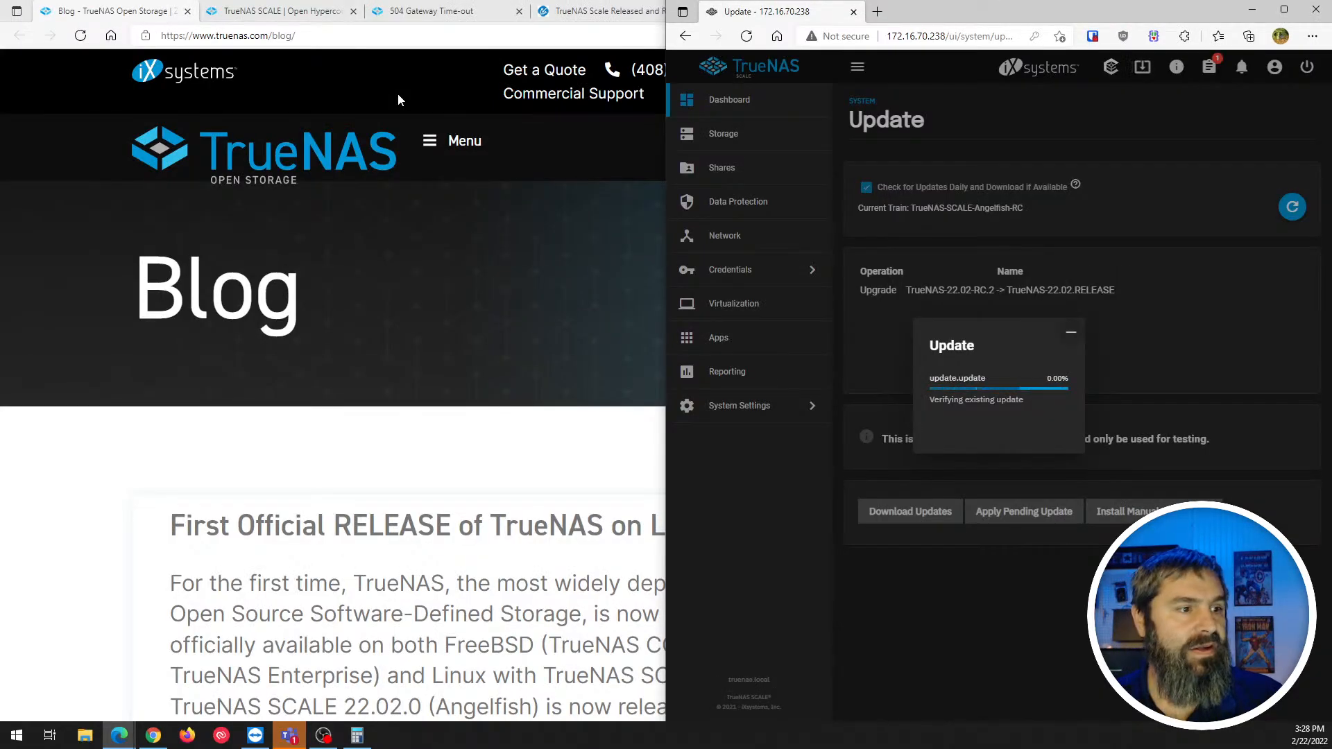
left_click(447, 305)
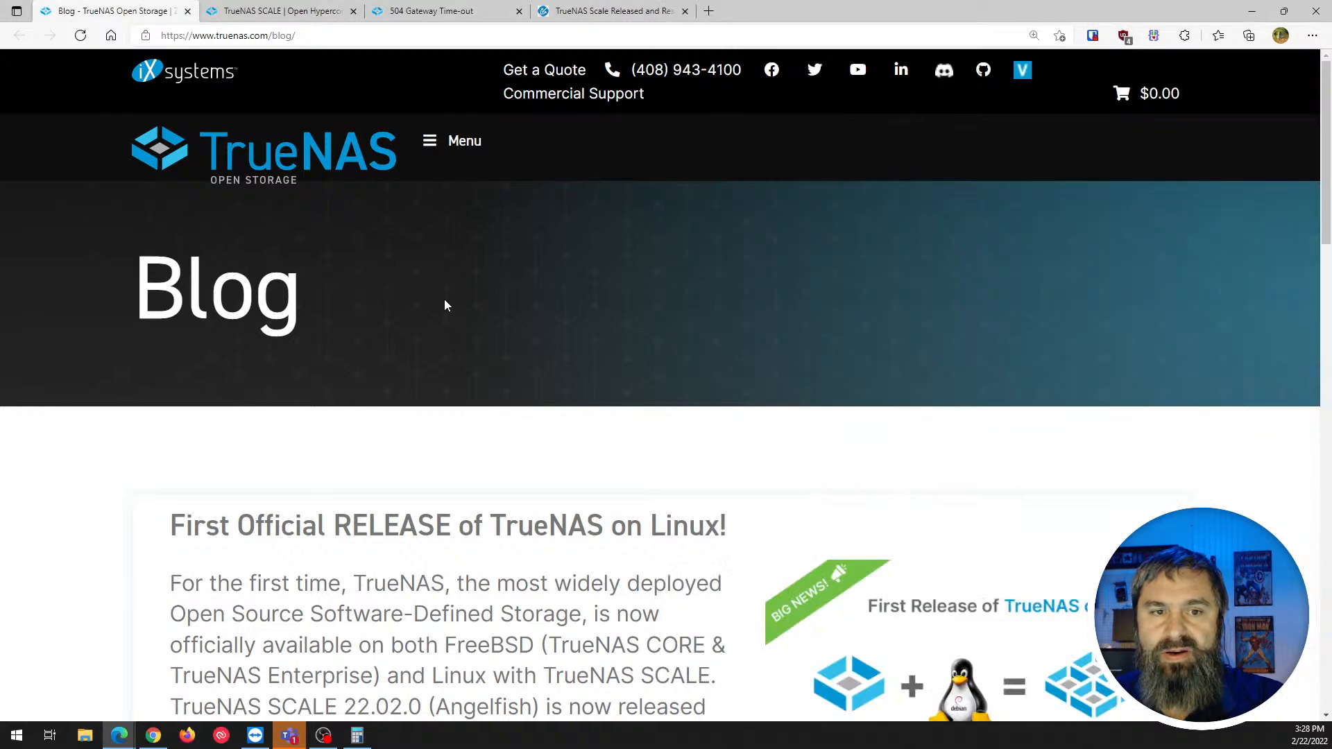
key("super+Left")
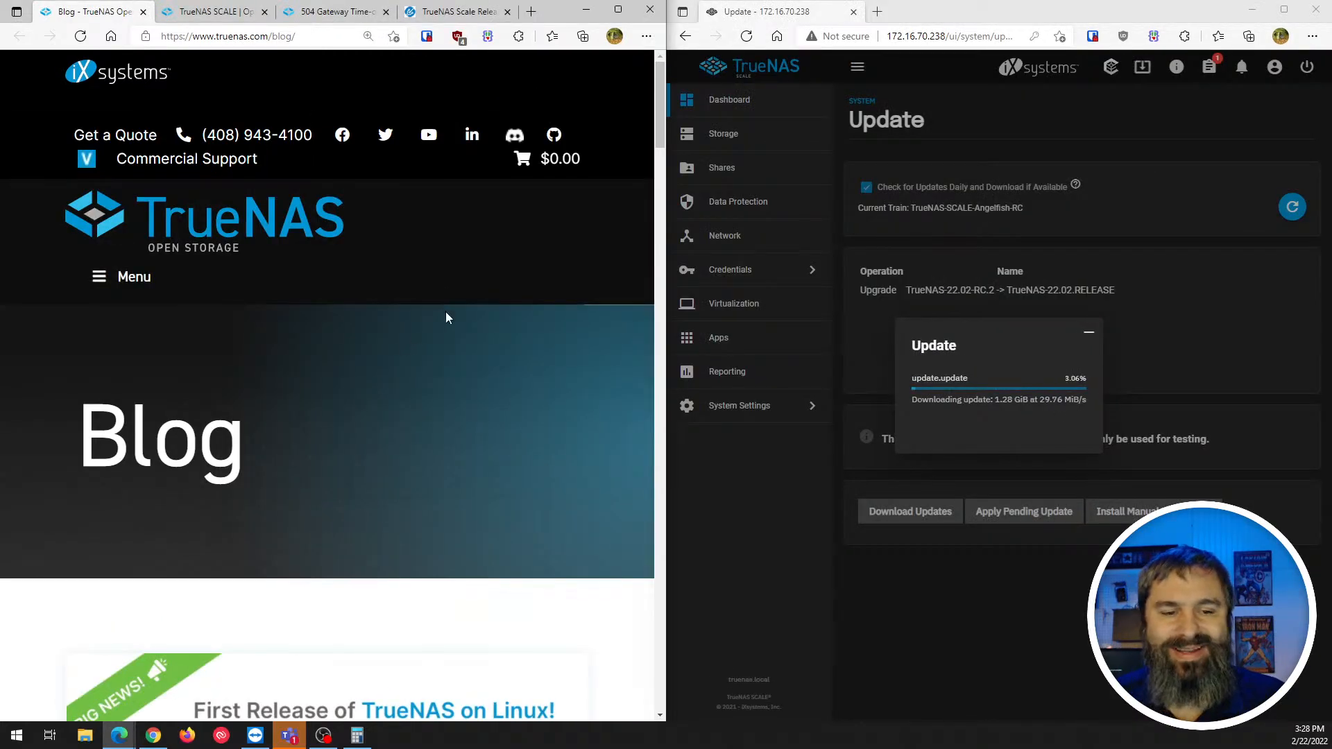
scroll(349, 342, "down", 5)
scroll(348, 343, "down", 3)
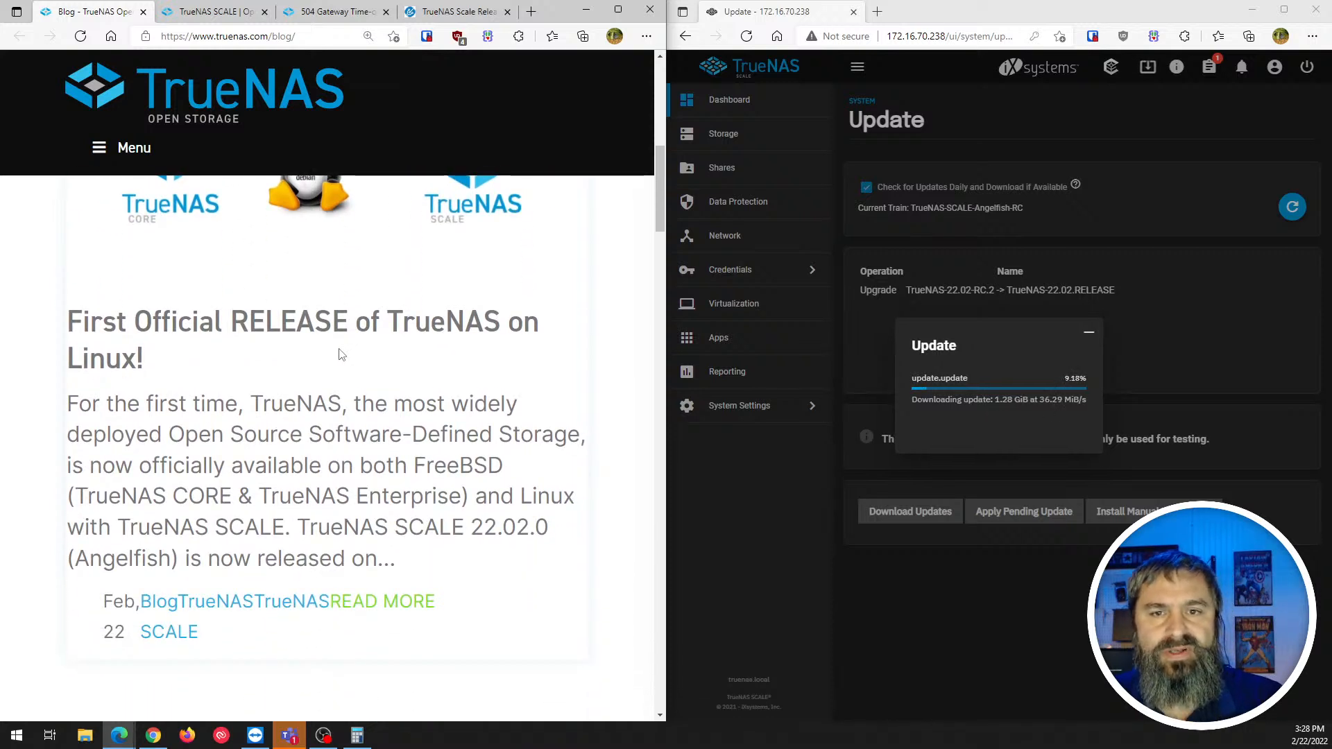
scroll(341, 354, "down", 1)
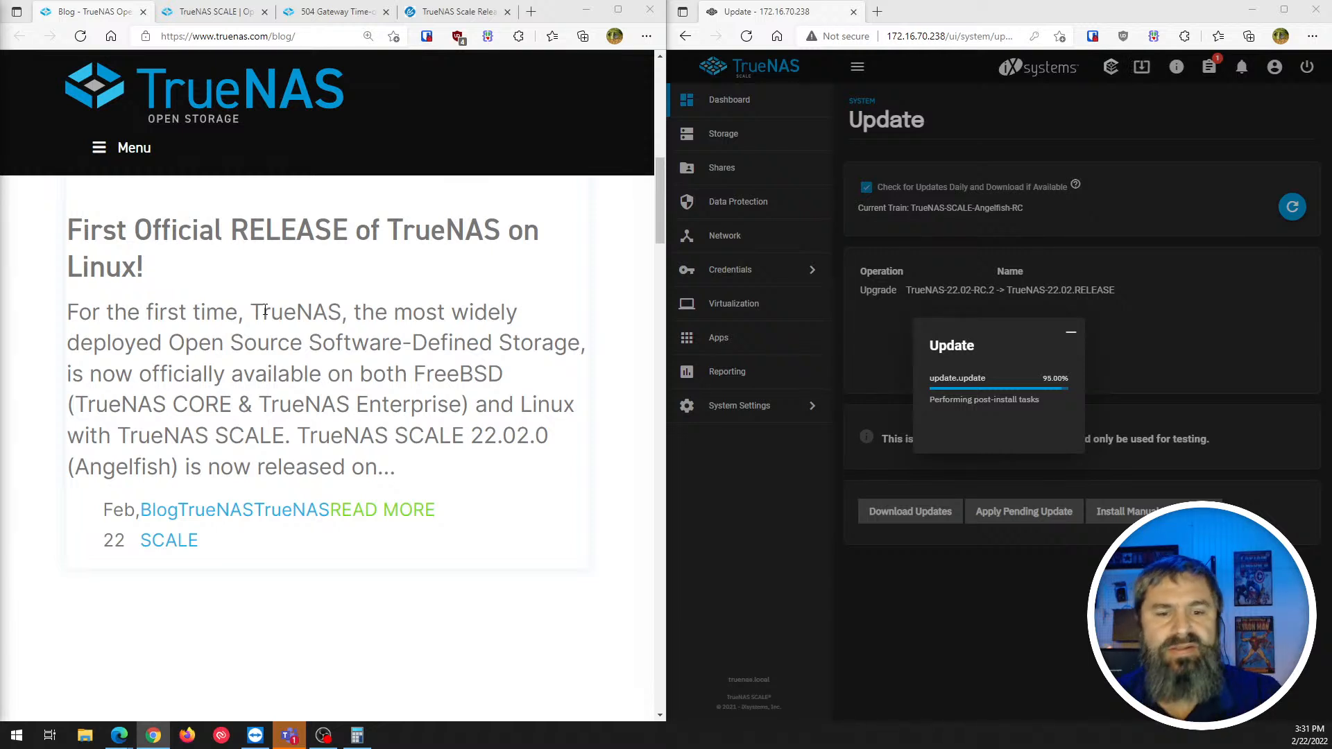
scroll(111, 300, "down", 6)
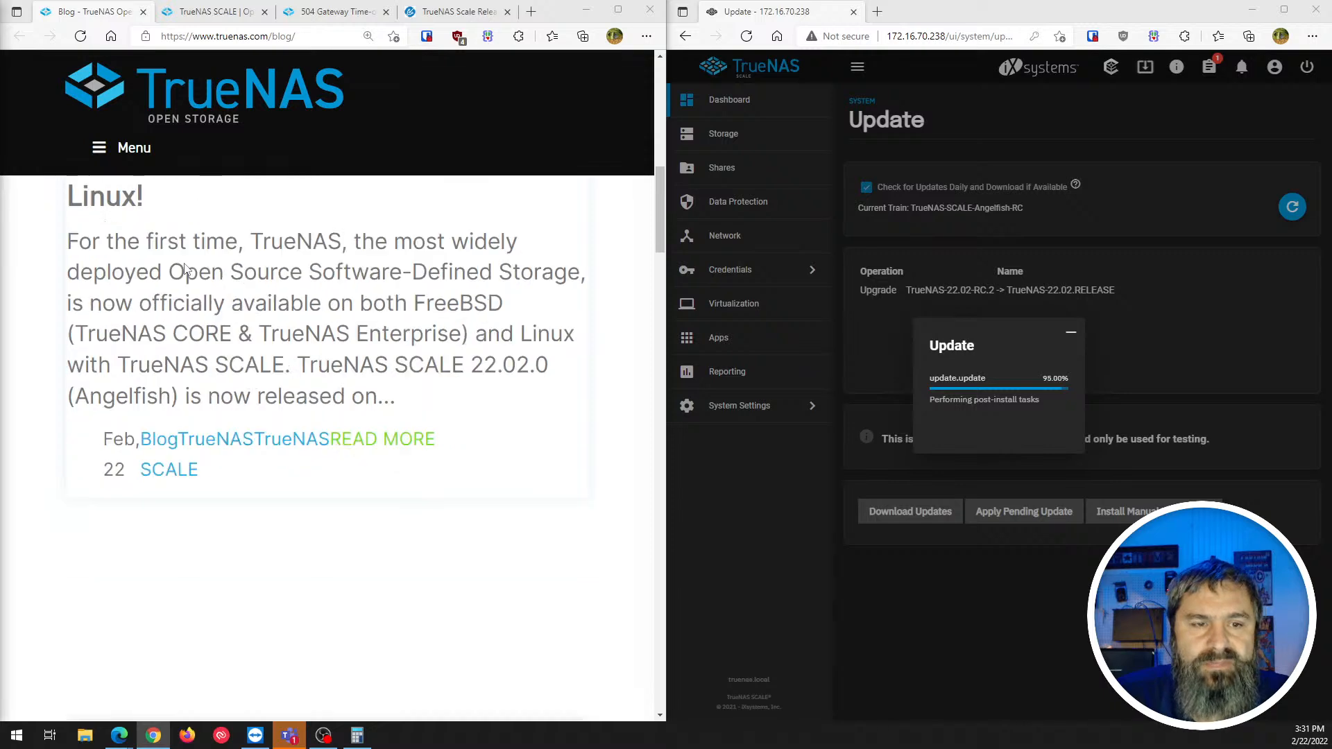
scroll(185, 281, "up", 1)
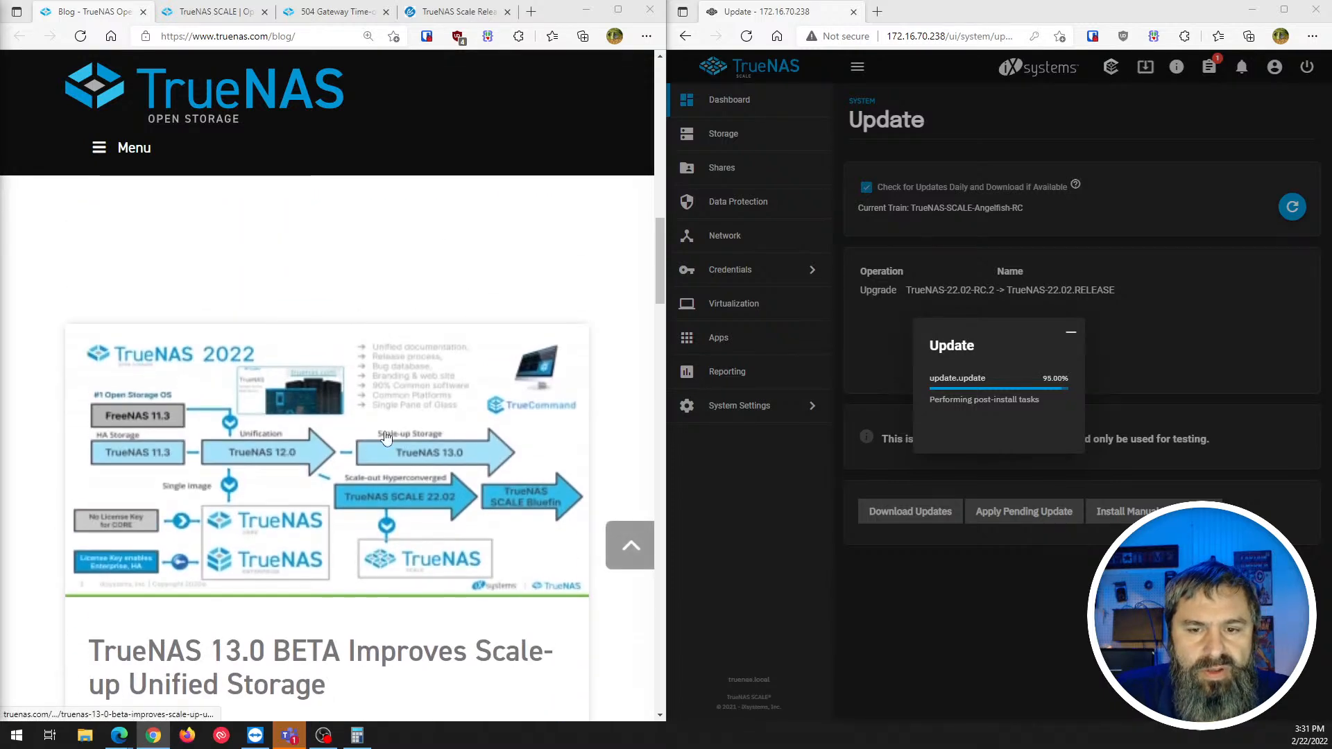
- Open and skim the TrueNAS 13.0 BETA blog post
left_click(303, 479)
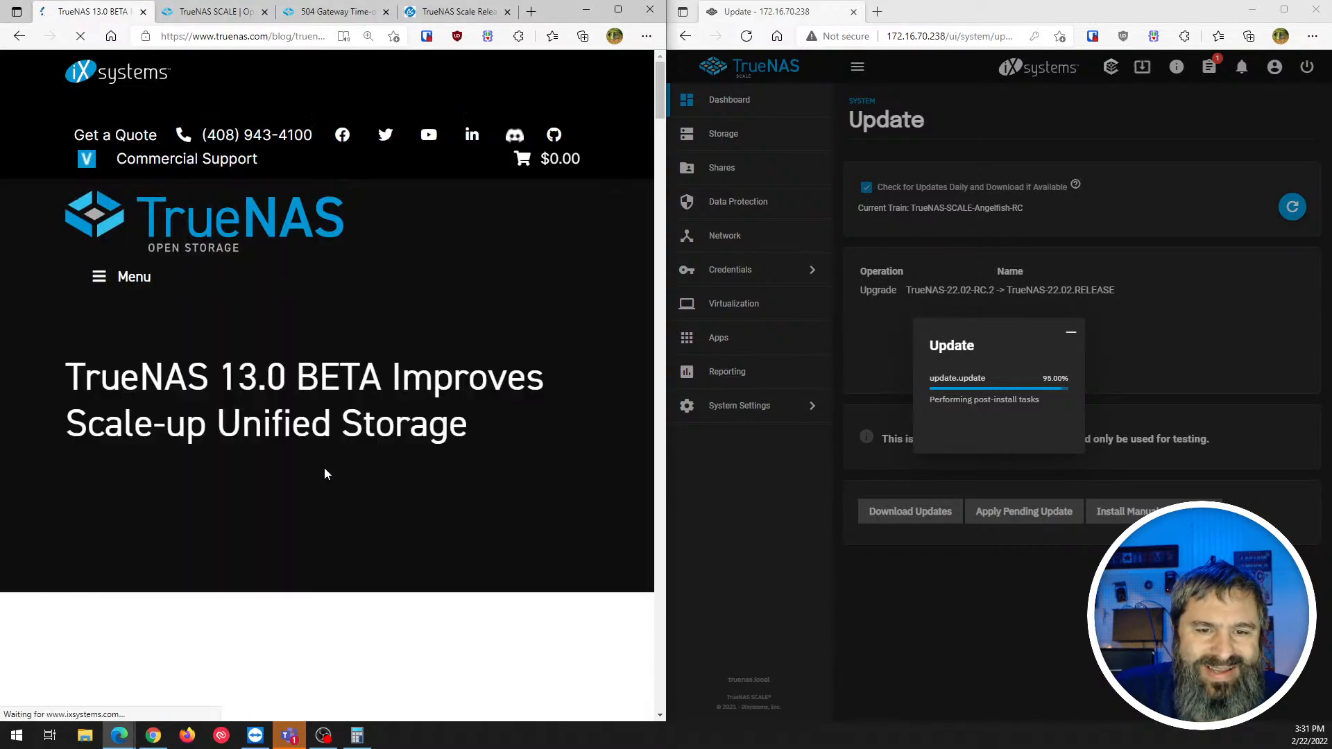
scroll(351, 501, "down", 15)
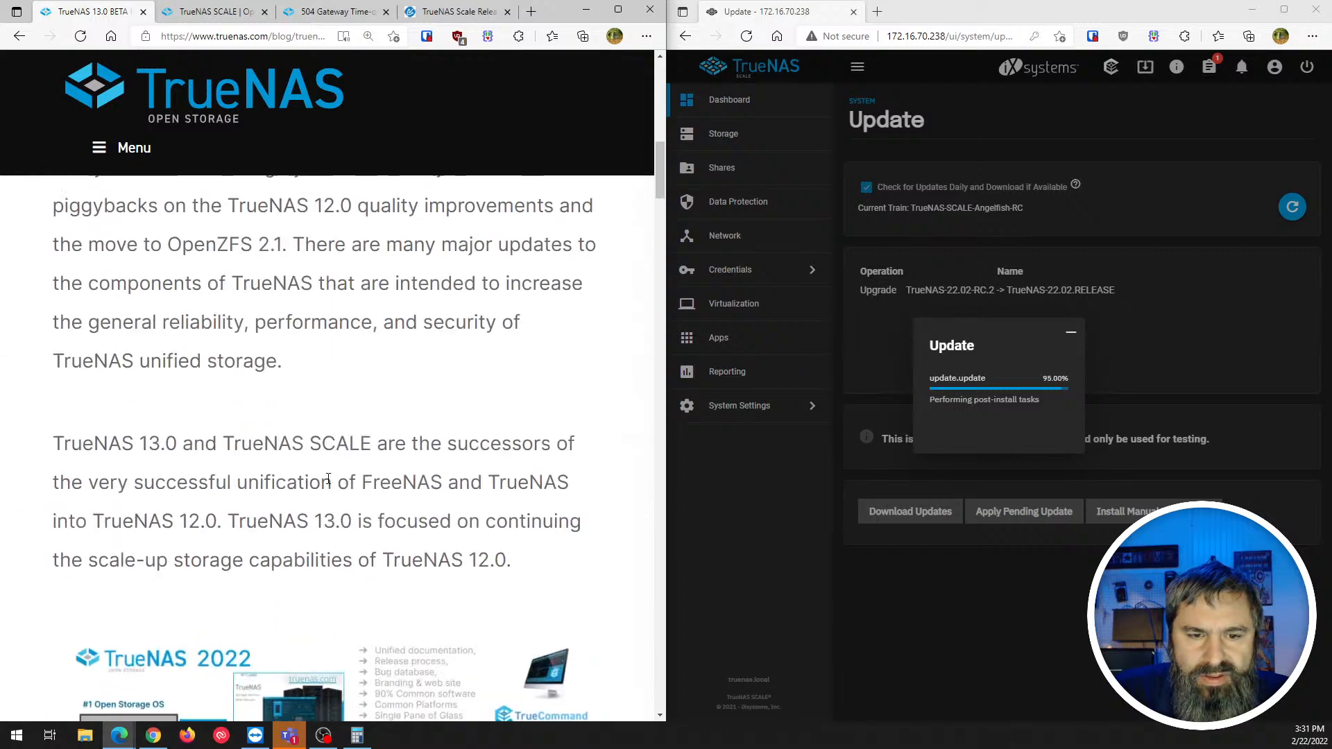
scroll(329, 483, "up", 3)
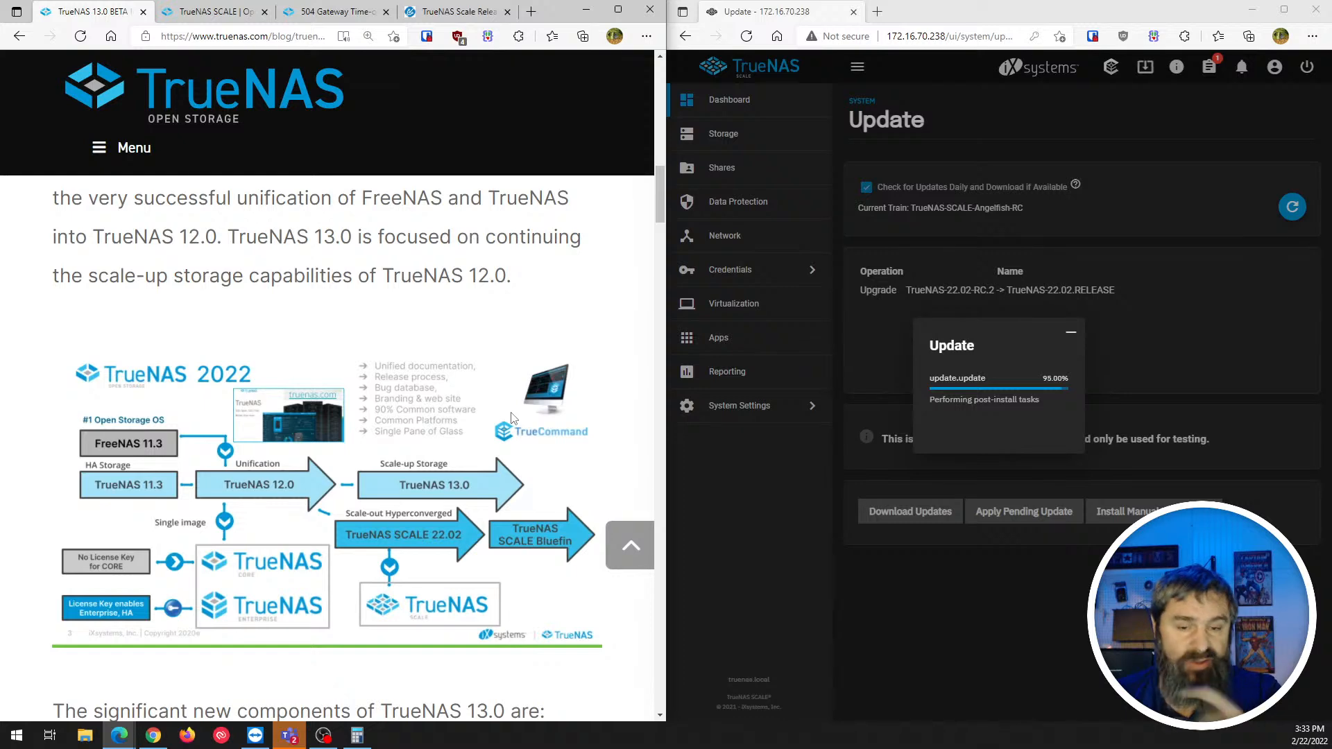
scroll(509, 343, "down", 5)
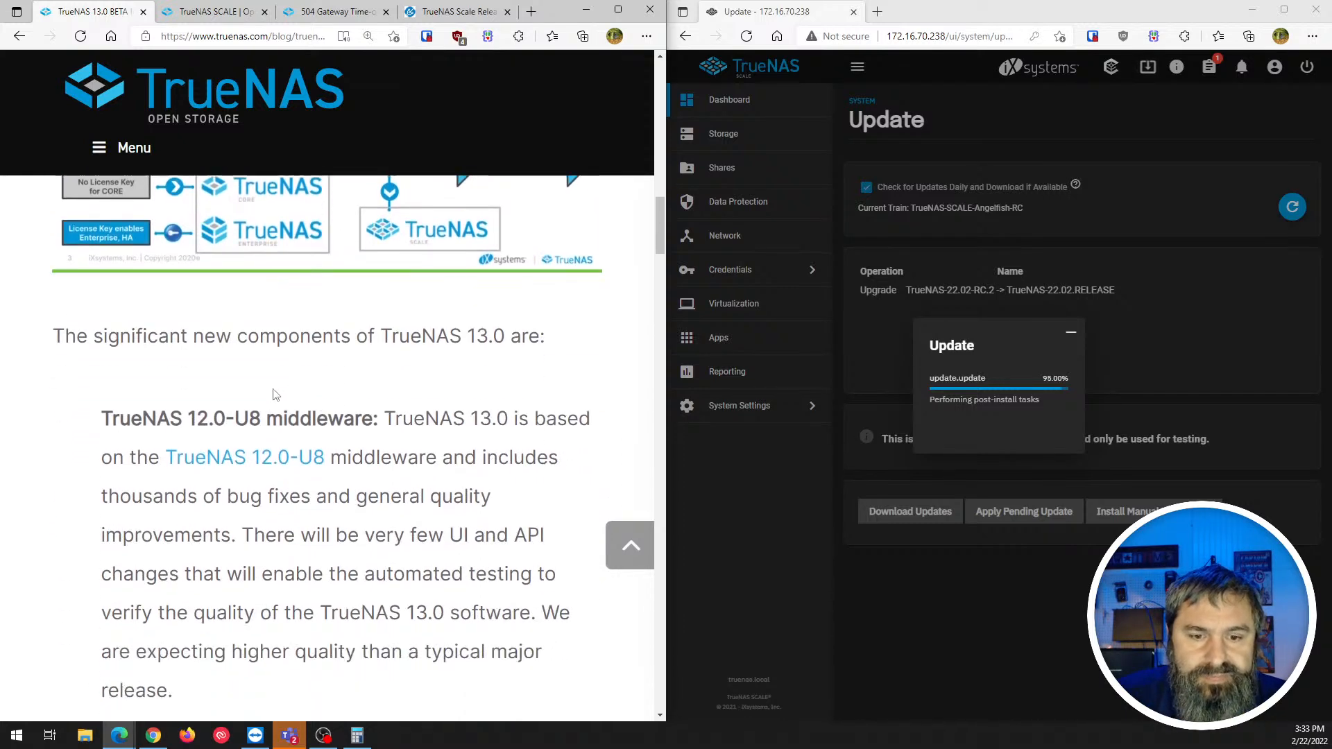
scroll(273, 395, "down", 1)
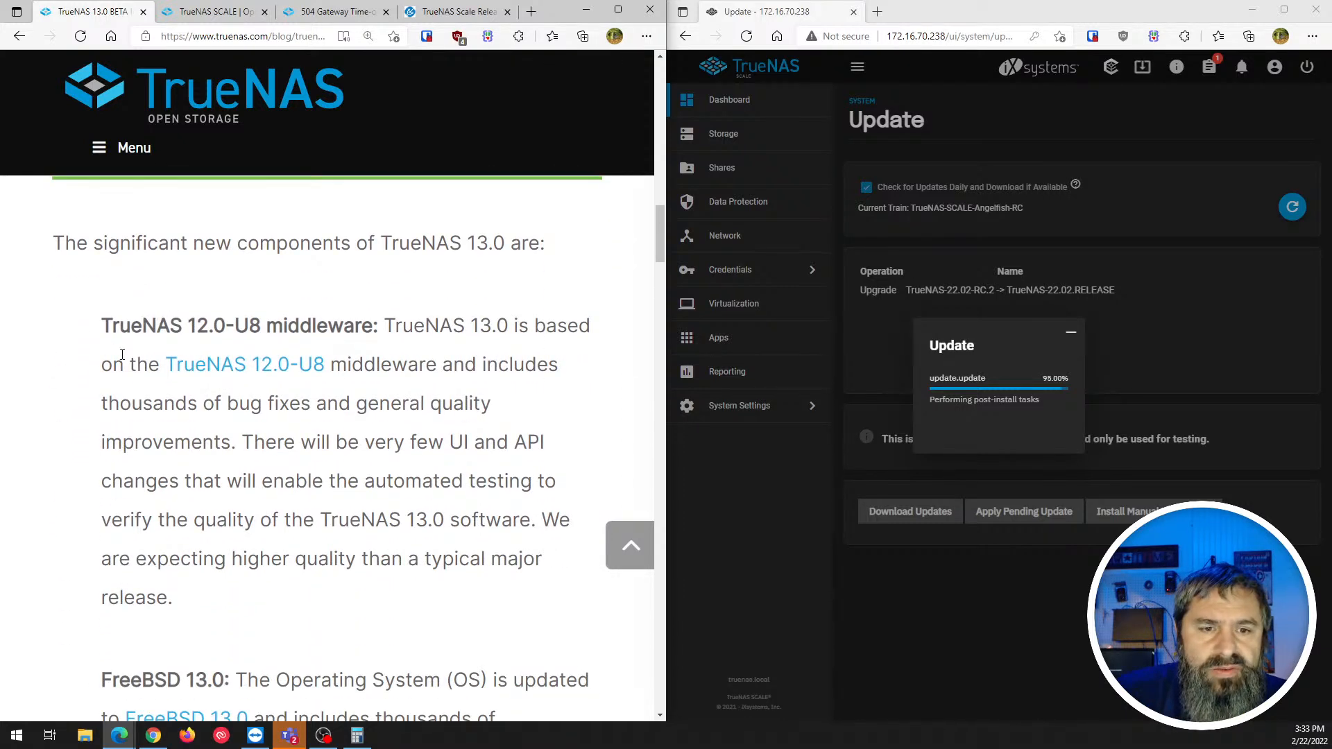
scroll(122, 354, "up", 9)
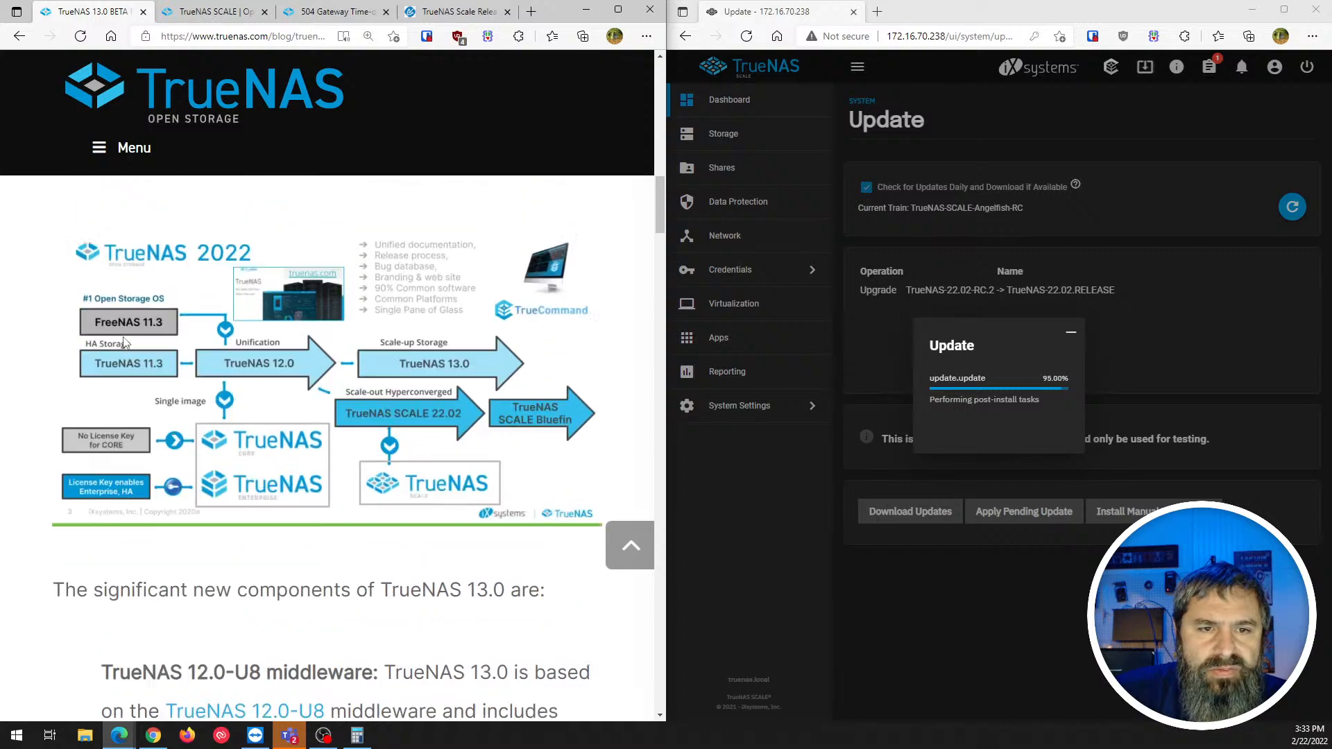
scroll(122, 336, "up", 10)
scroll(132, 299, "down", 2)
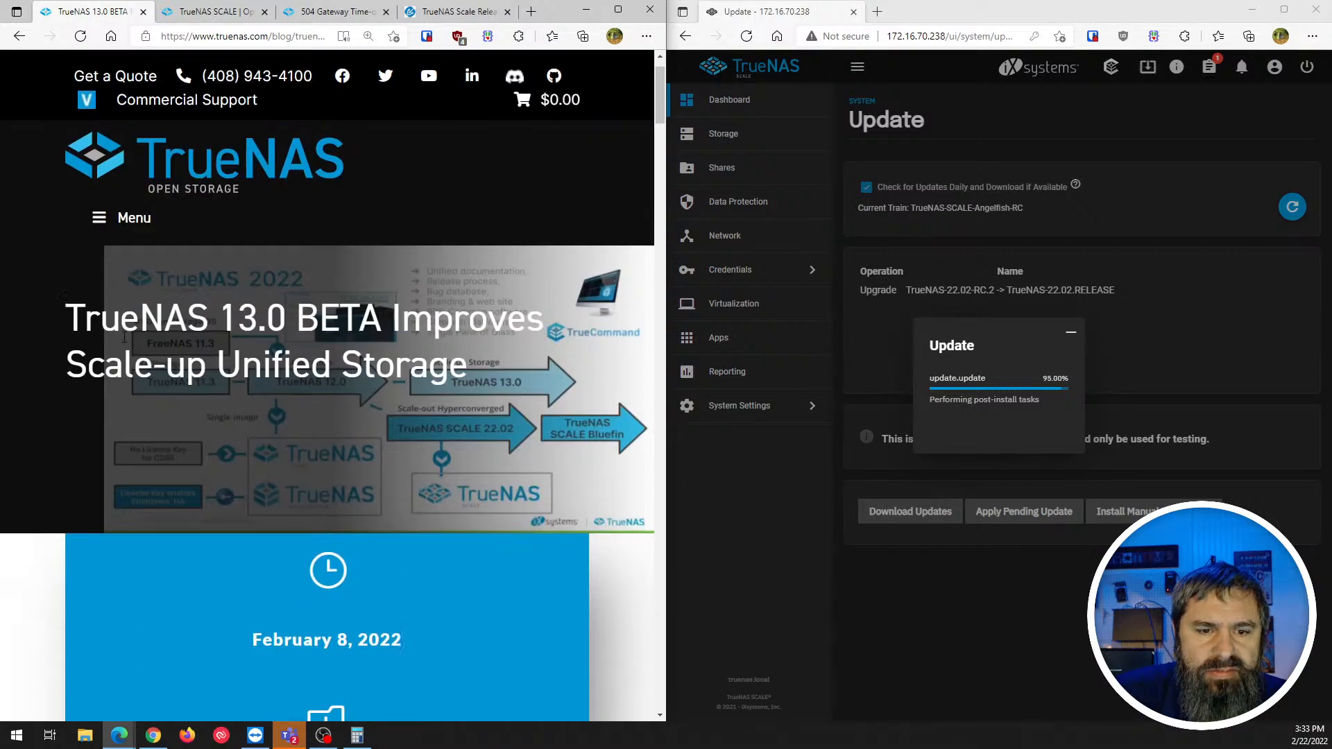
scroll(136, 235, "up", 1)
- Go back to the blog listing and open the "First Official RELEASE of TrueNAS on Linux!" post
key("alt+Left")
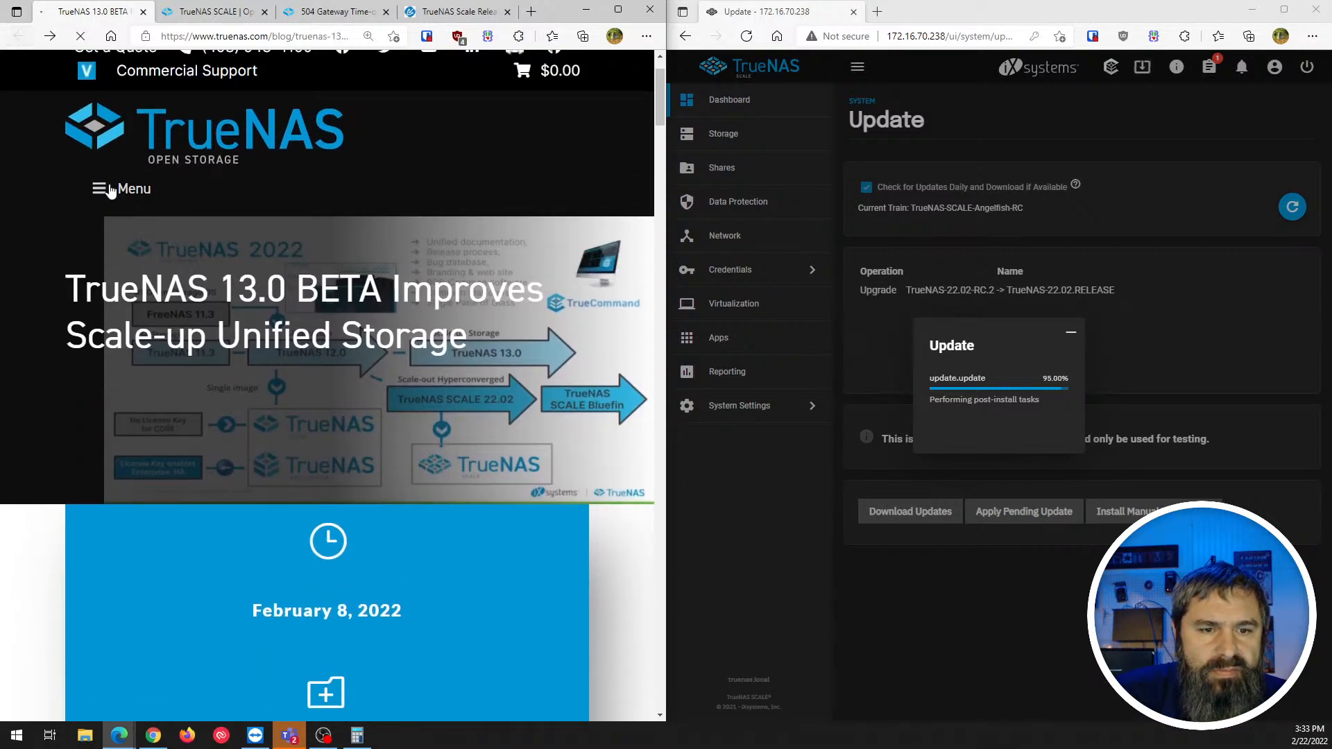
scroll(244, 405, "up", 10)
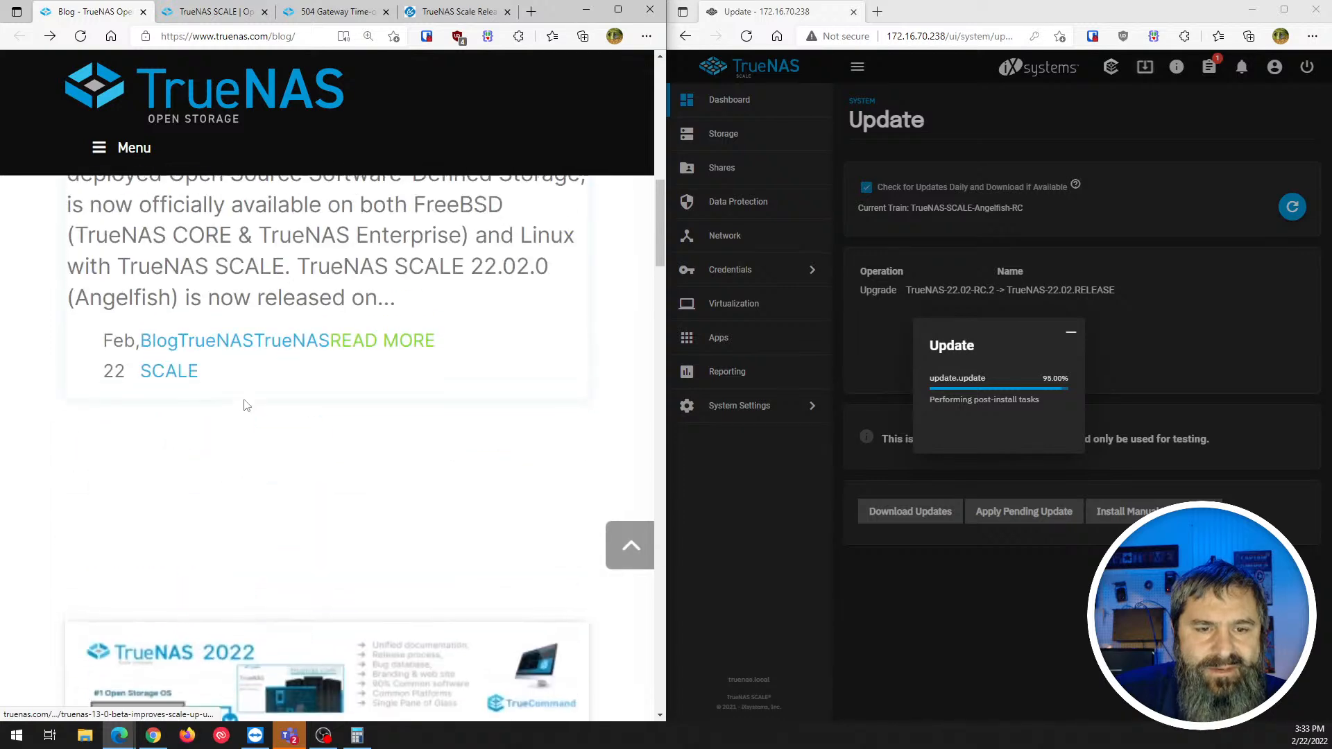
scroll(244, 405, "down", 2)
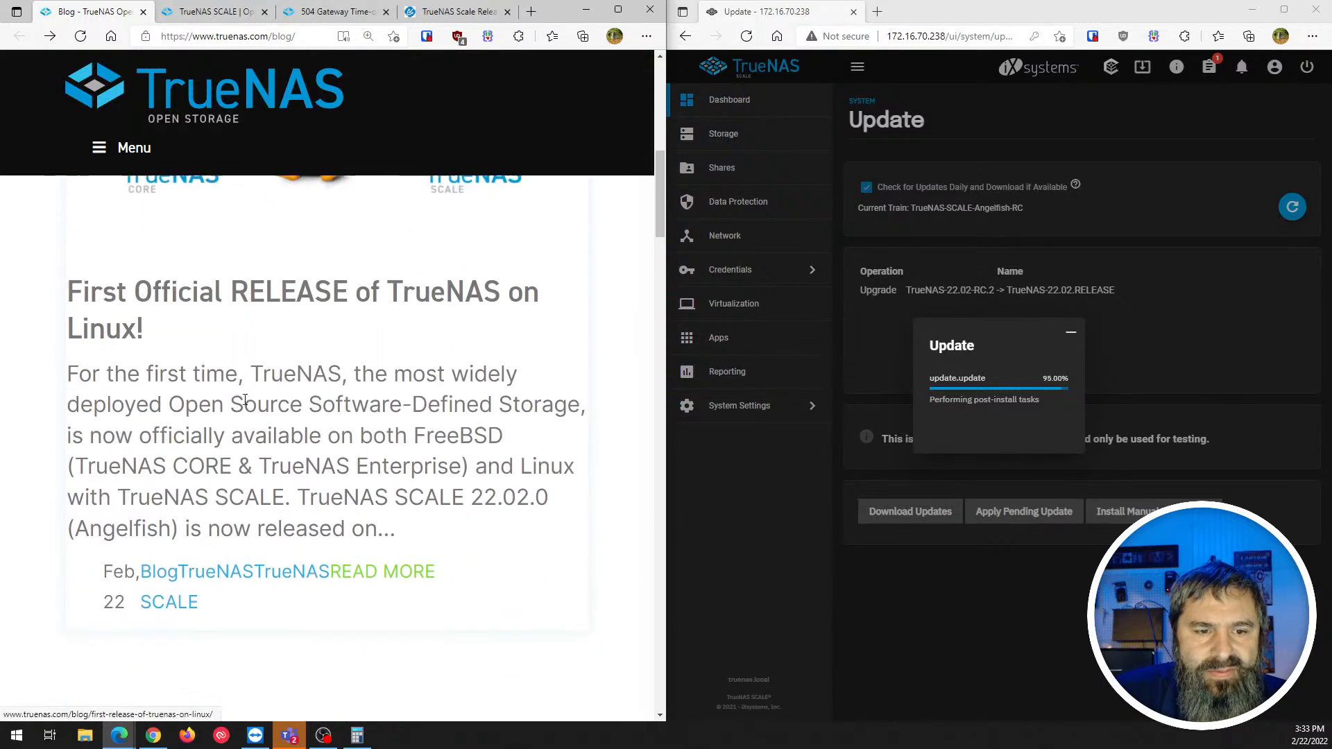
left_click(167, 281)
scroll(255, 360, "down", 10)
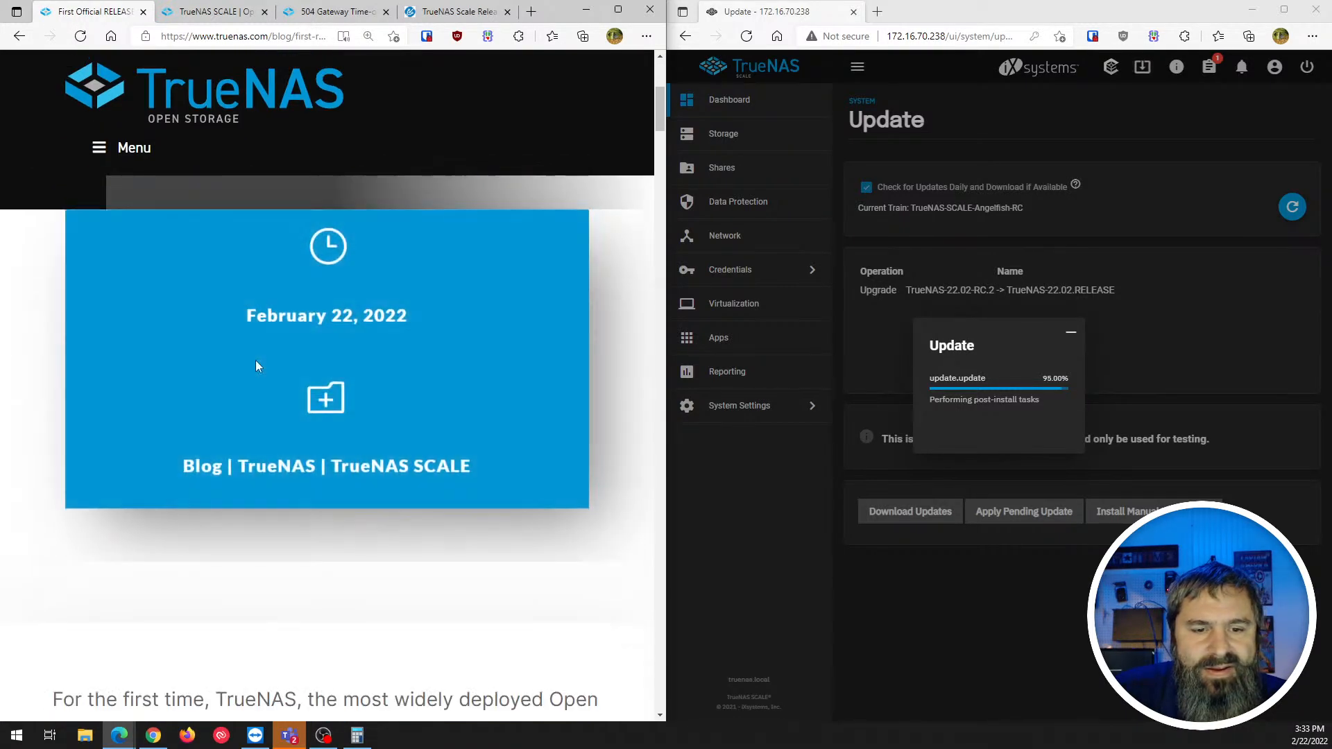
- Scroll the release post down to the "TrueNAS SCALE is still TrueNAS…plus MAJOR additions" heading
scroll(136, 387, "down", 3)
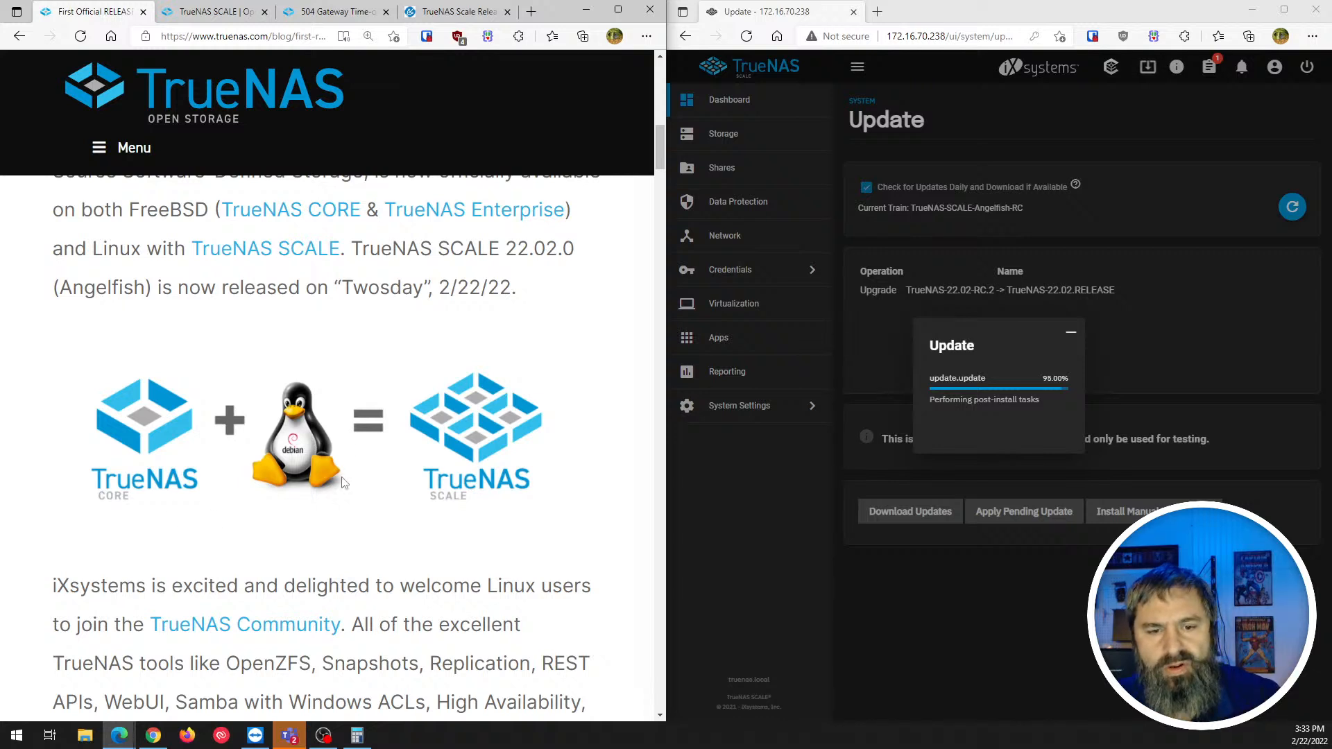
scroll(476, 446, "down", 1)
scroll(144, 488, "down", 1)
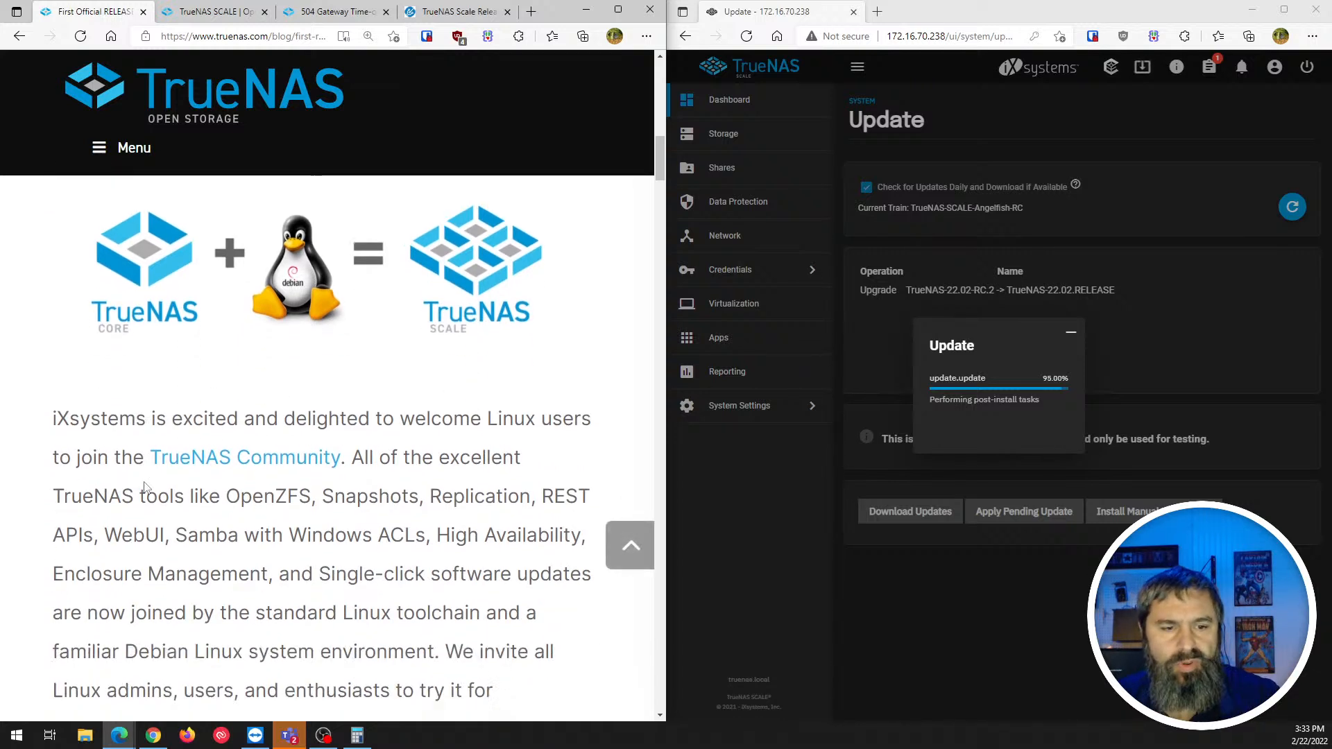
scroll(144, 487, "down", 5)
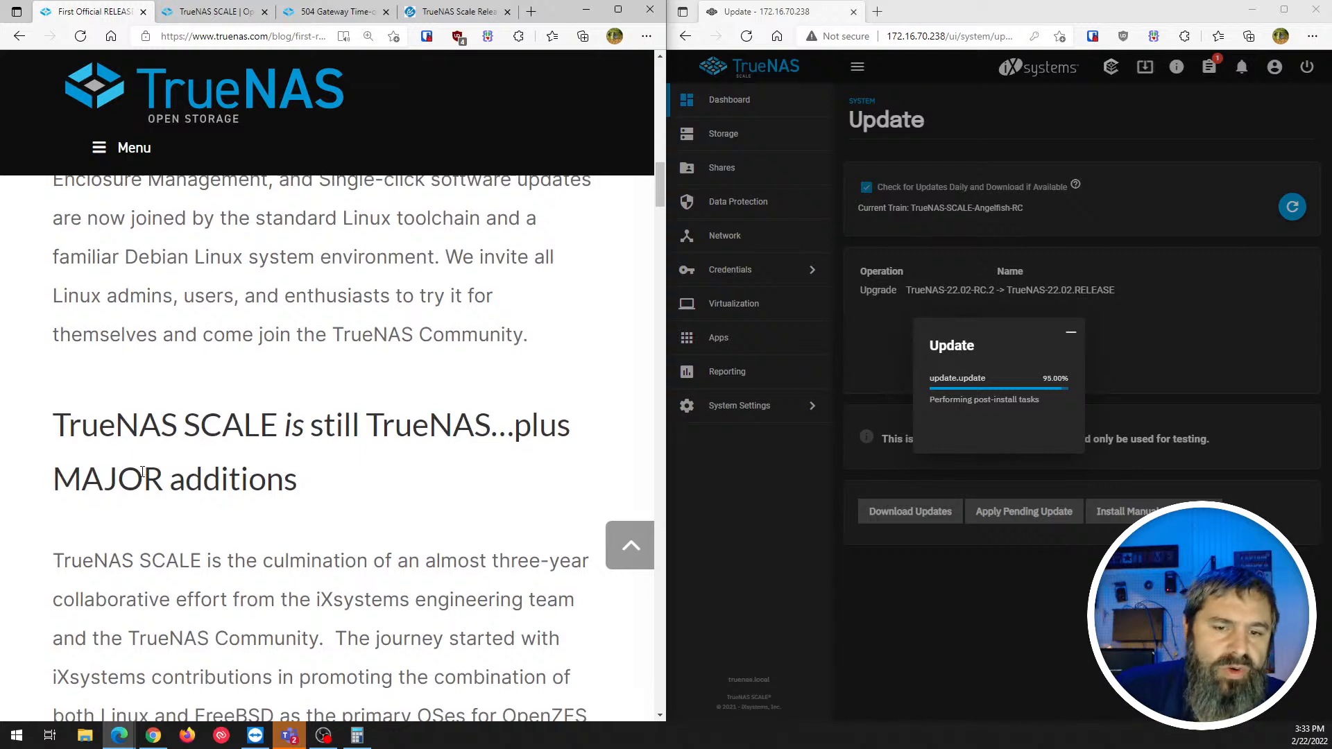
scroll(146, 465, "down", 3)
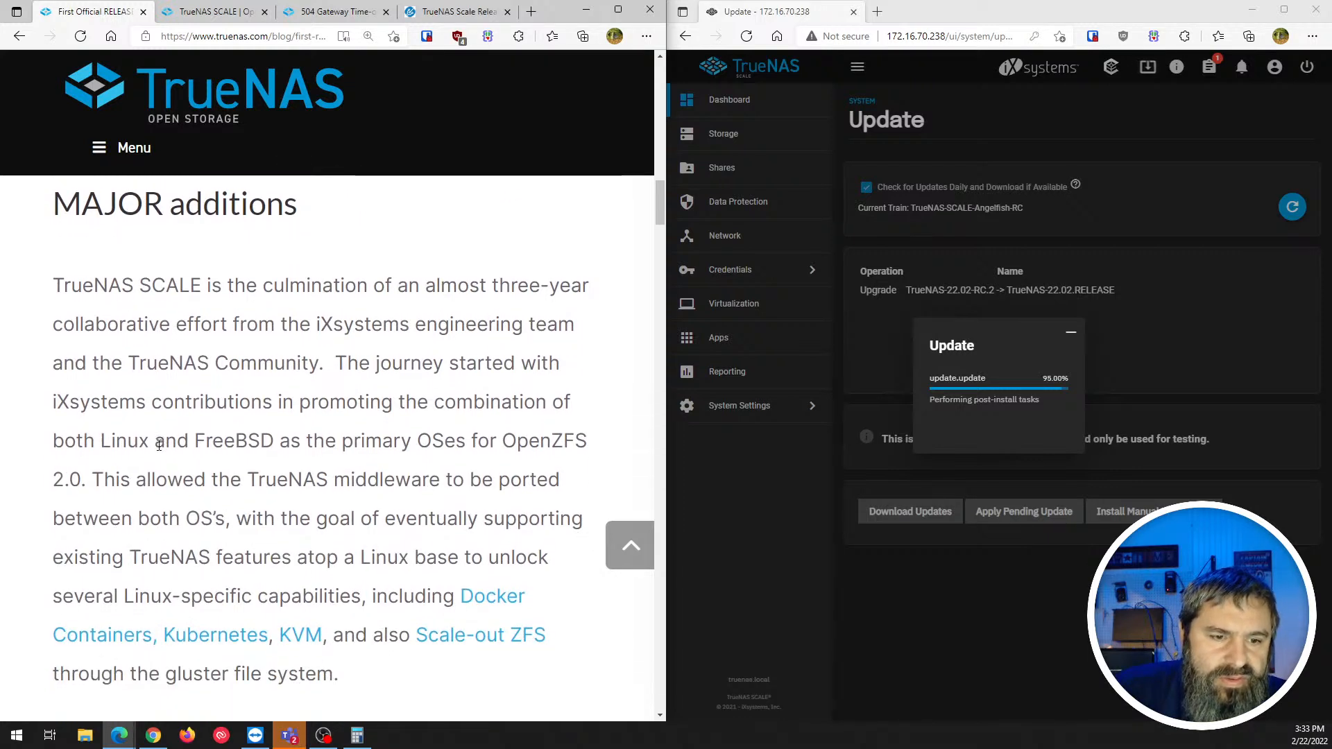
scroll(159, 443, "down", 3)
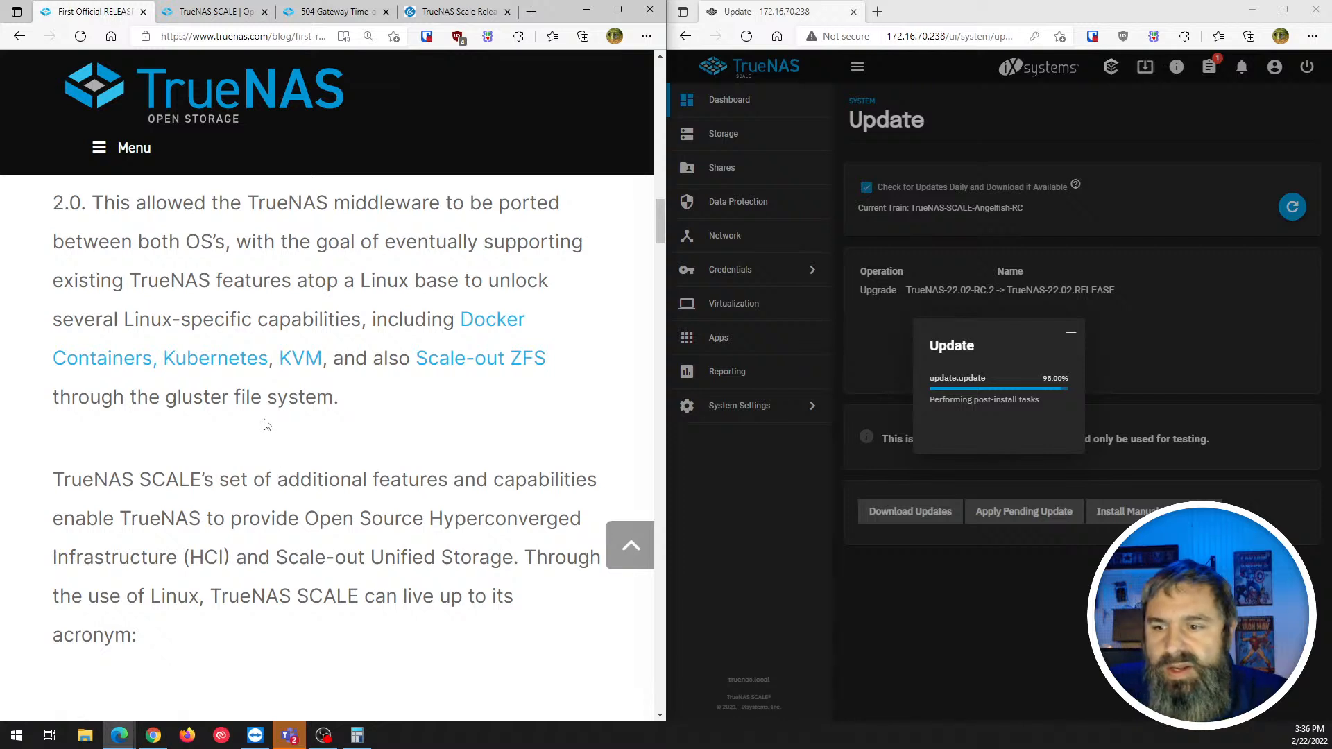
- Scroll the release post down to the 'TrueNAS SCALE Open Source HCI' benefits slide
scroll(202, 432, "down", 3)
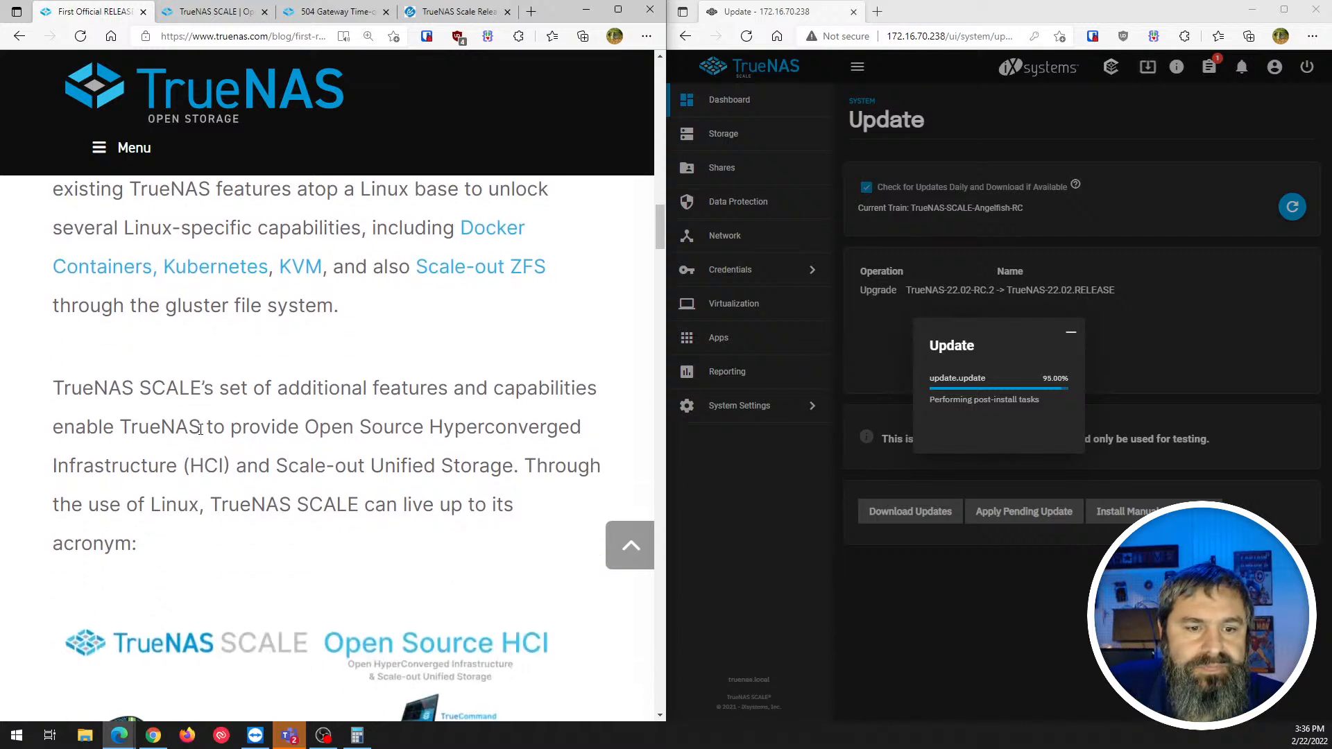
scroll(200, 406, "down", 3)
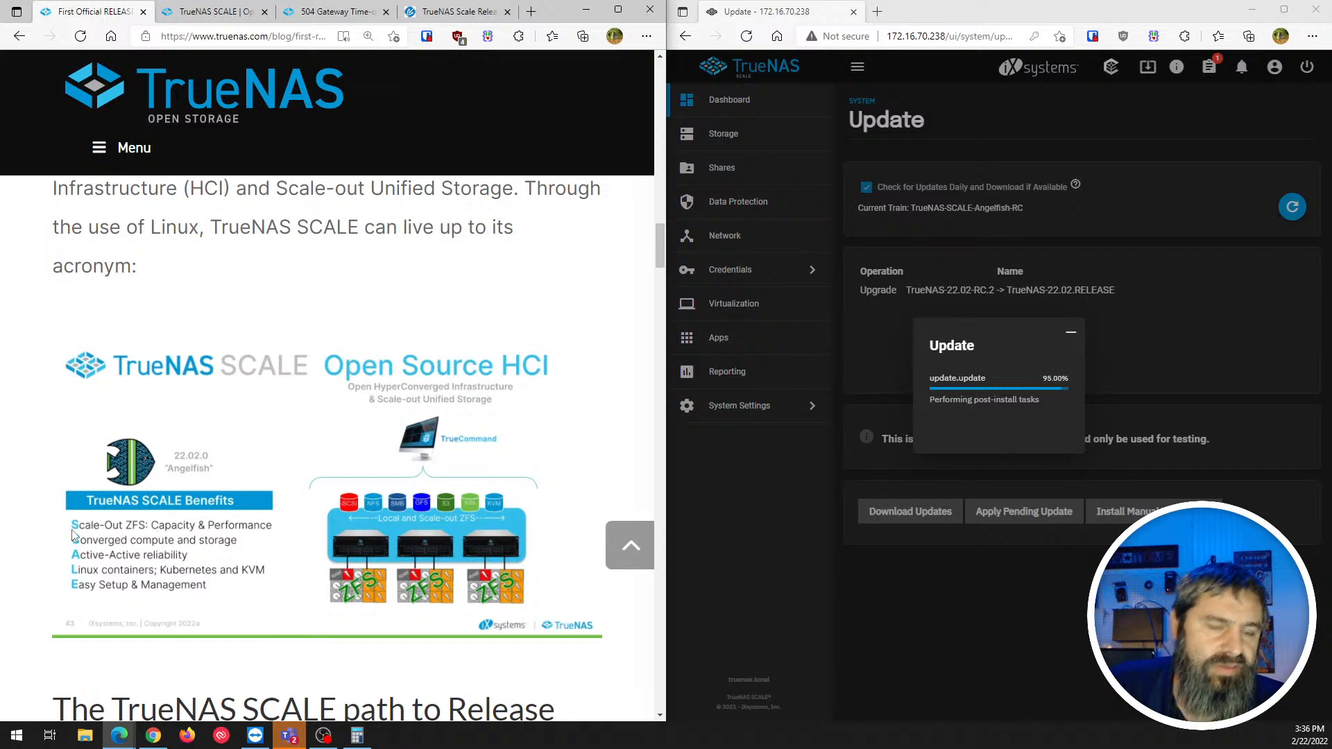
scroll(139, 515, "down", 3)
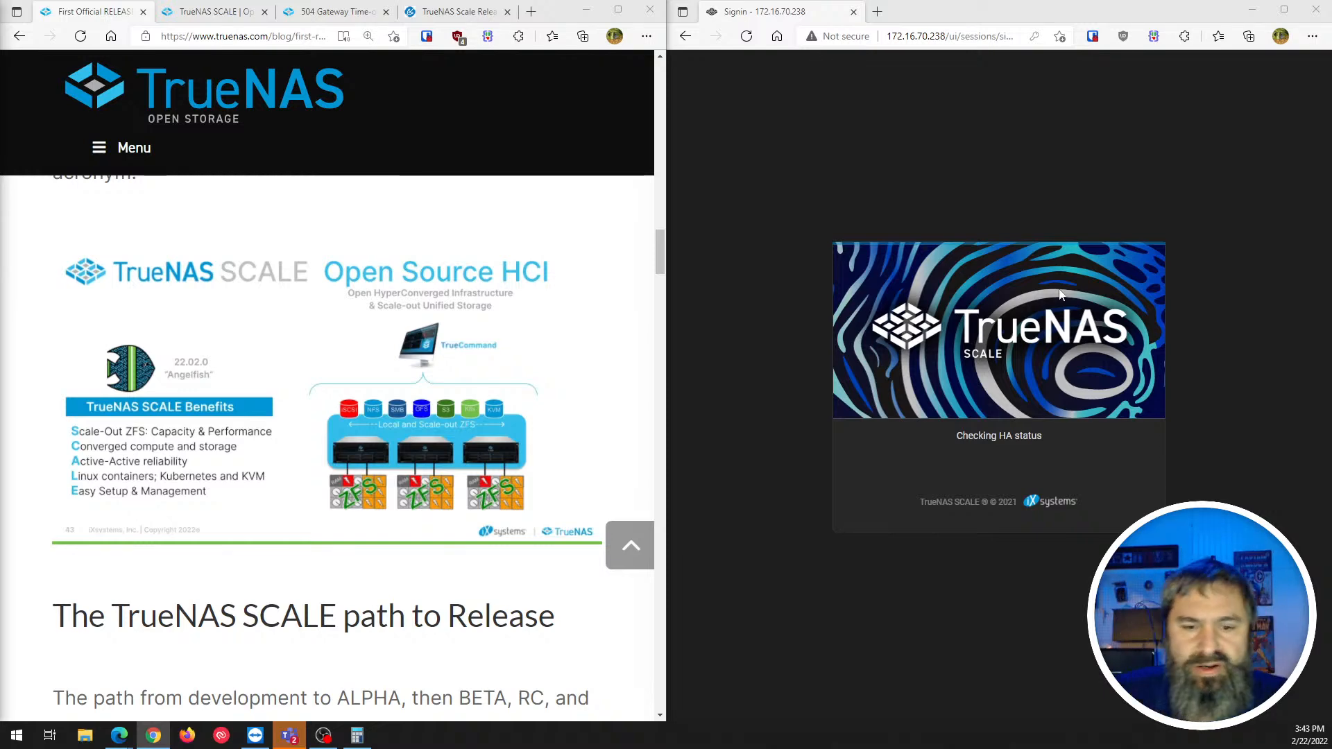
- Scroll the blog post until the Quality Lifecycle table, dating RELEASE to February 2022, is fully visible
scroll(256, 439, "down", 5)
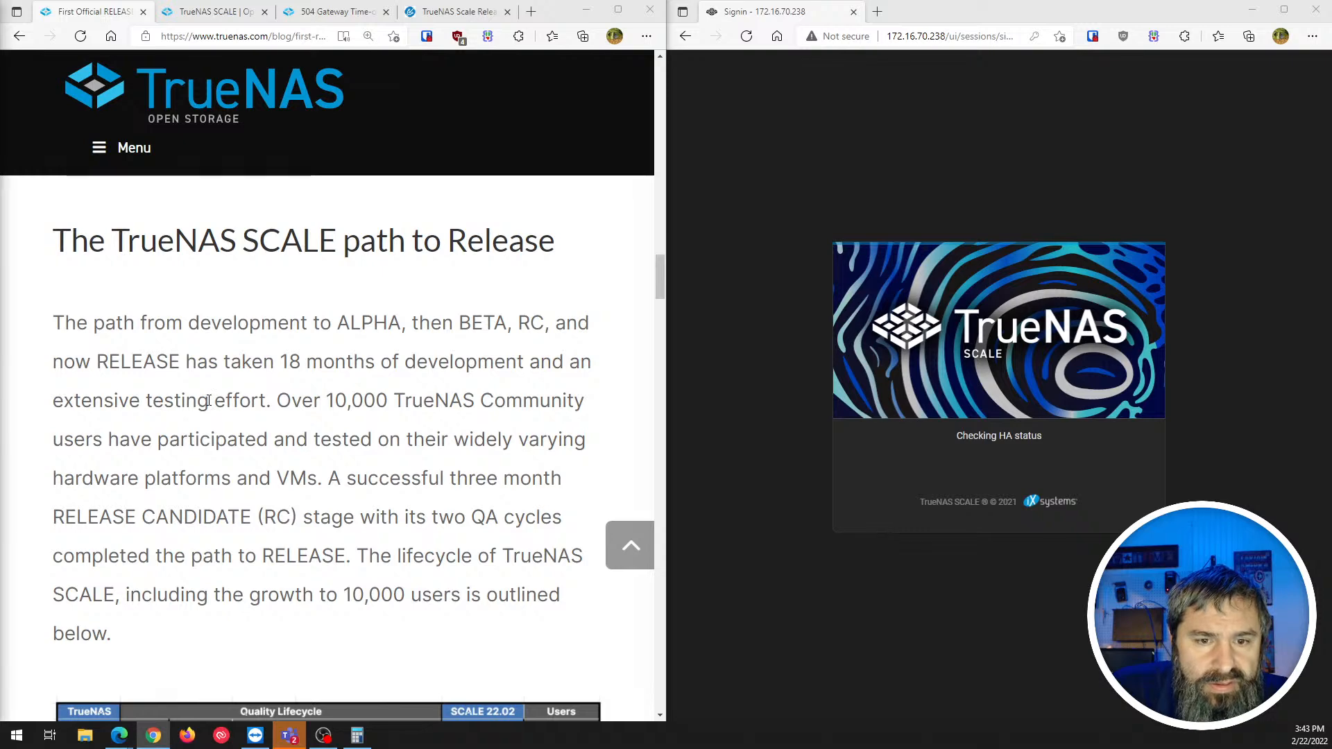
scroll(210, 401, "down", 1)
scroll(202, 380, "down", 3)
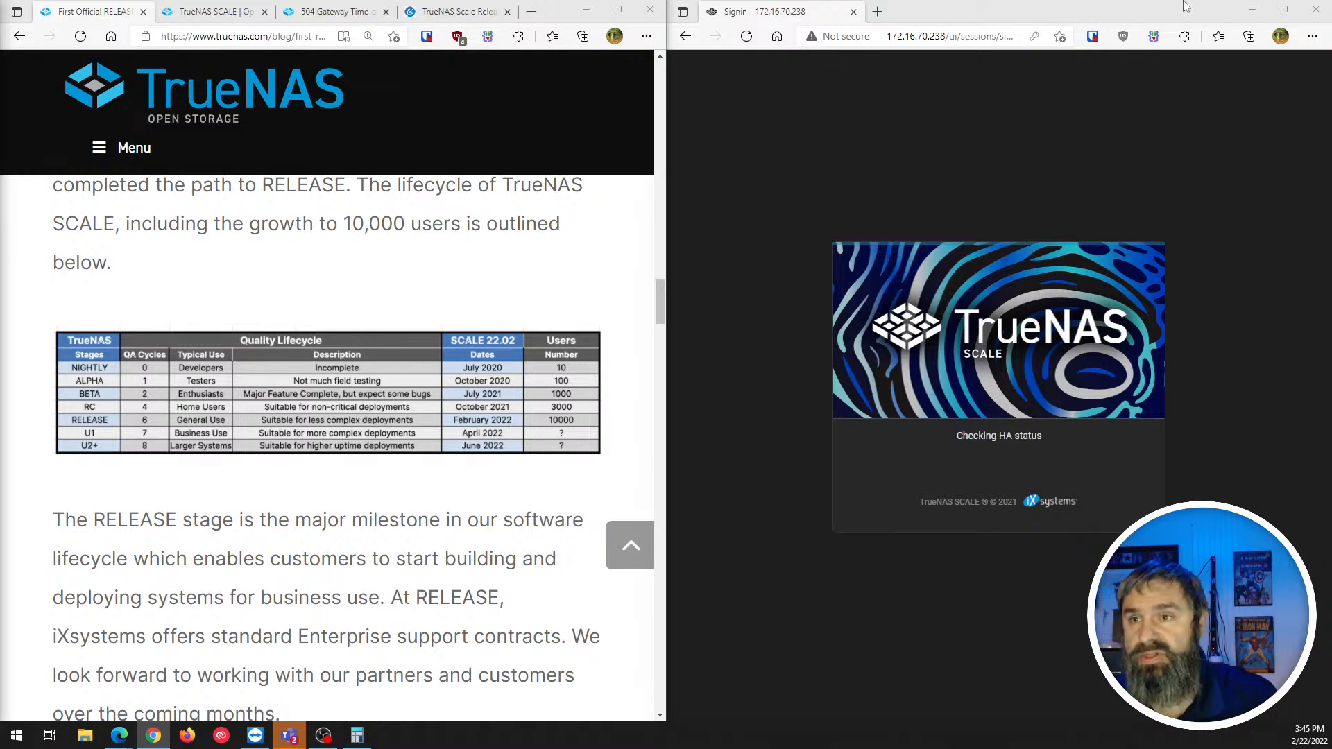
- Trim the browser address to 172.16.70.238/ui and load the TrueNAS web interface
left_click(984, 36)
left_click(987, 36)
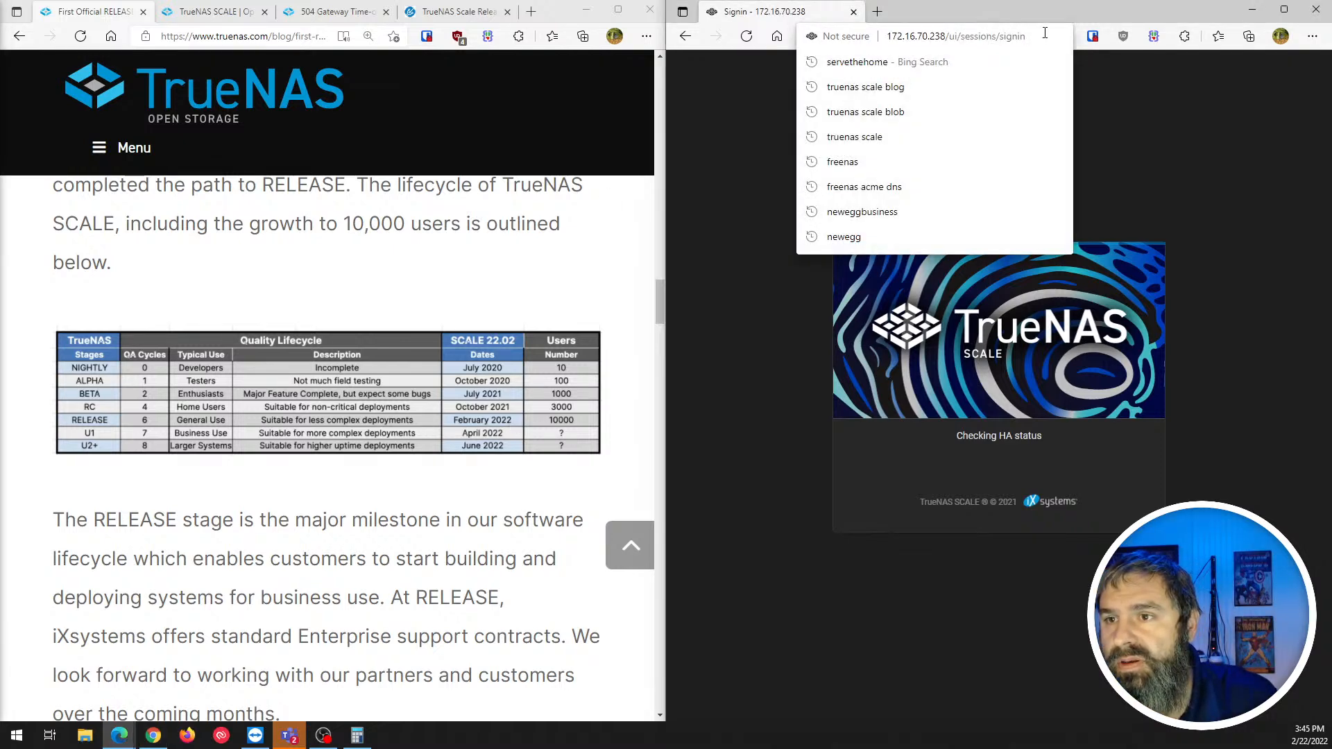
key("BackSpace")
key("BackSpace")
key("BackSpace")
key("BackSpace")
key("BackSpace")
key("BackSpace")
key("BackSpace")
key("BackSpace")
key("BackSpace")
key("BackSpace")
key("BackSpace")
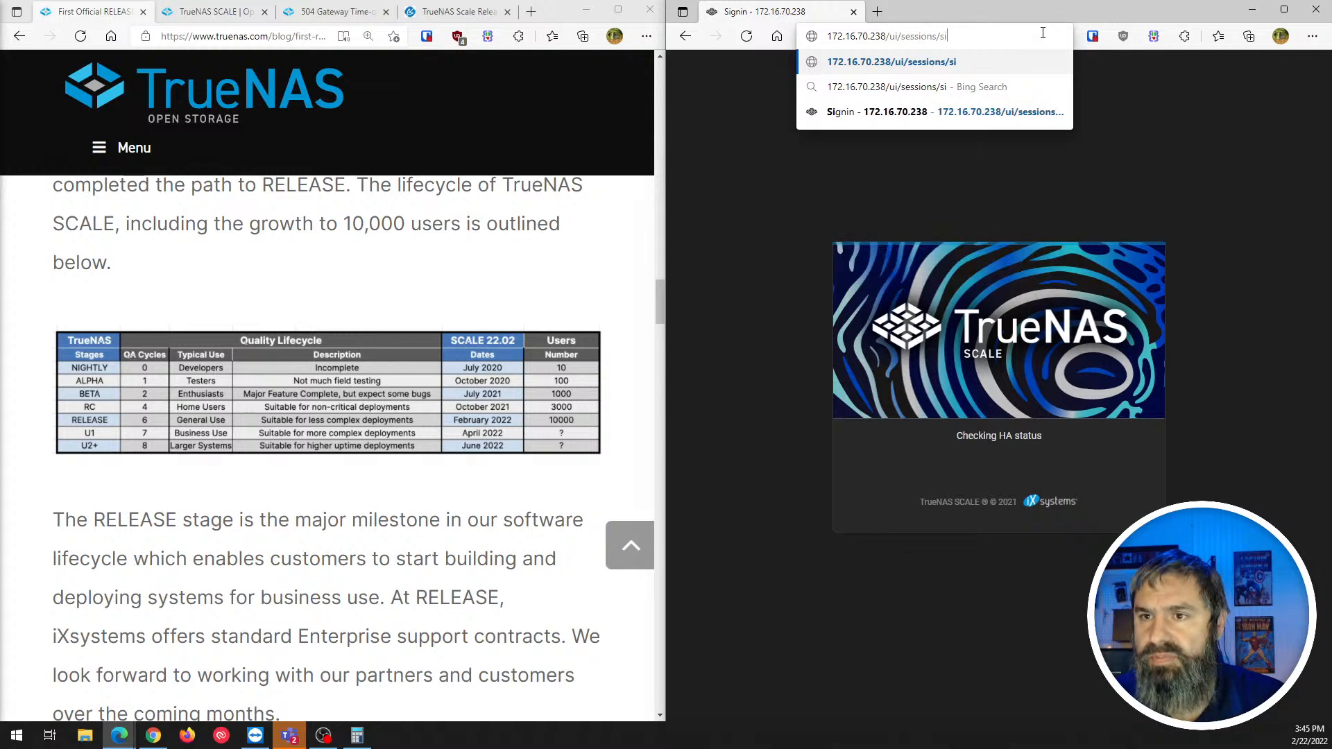
key("BackSpace")
key("BackSpace")
key("BackSpace")
key("BackSpace")
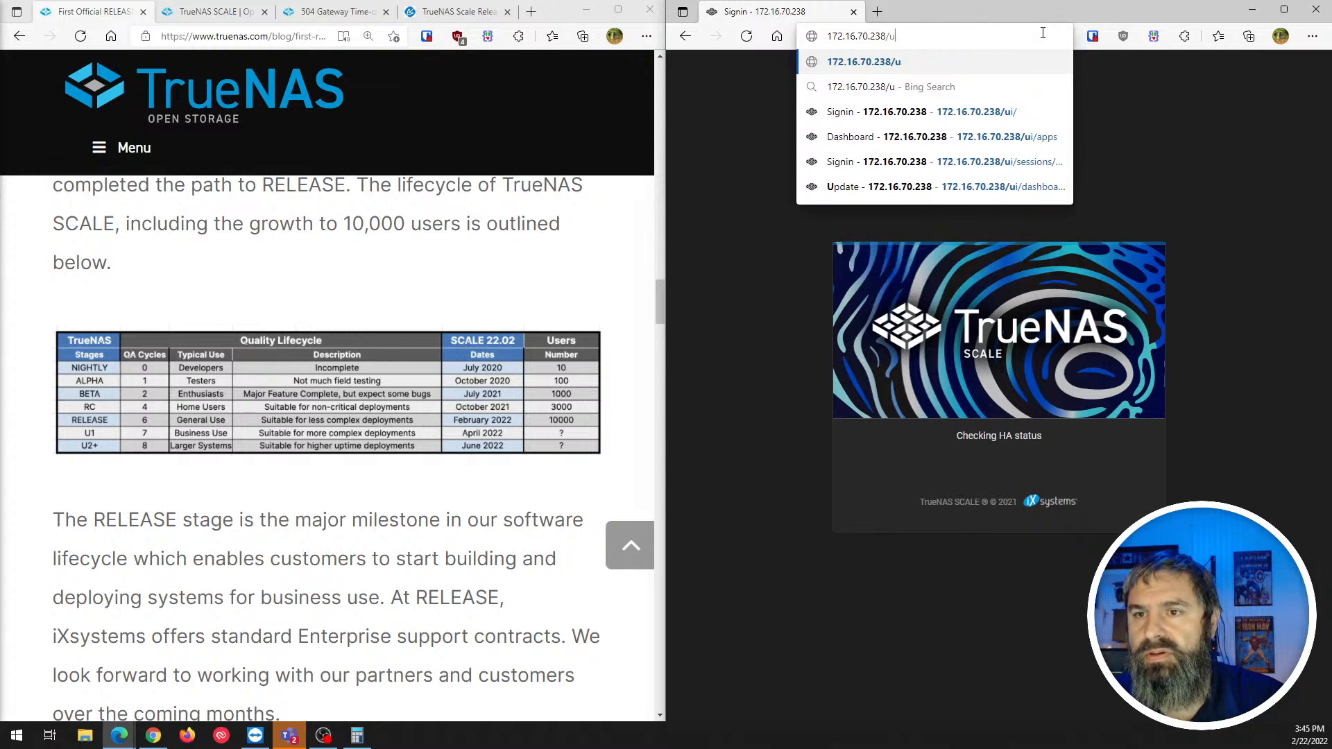
key("Return")
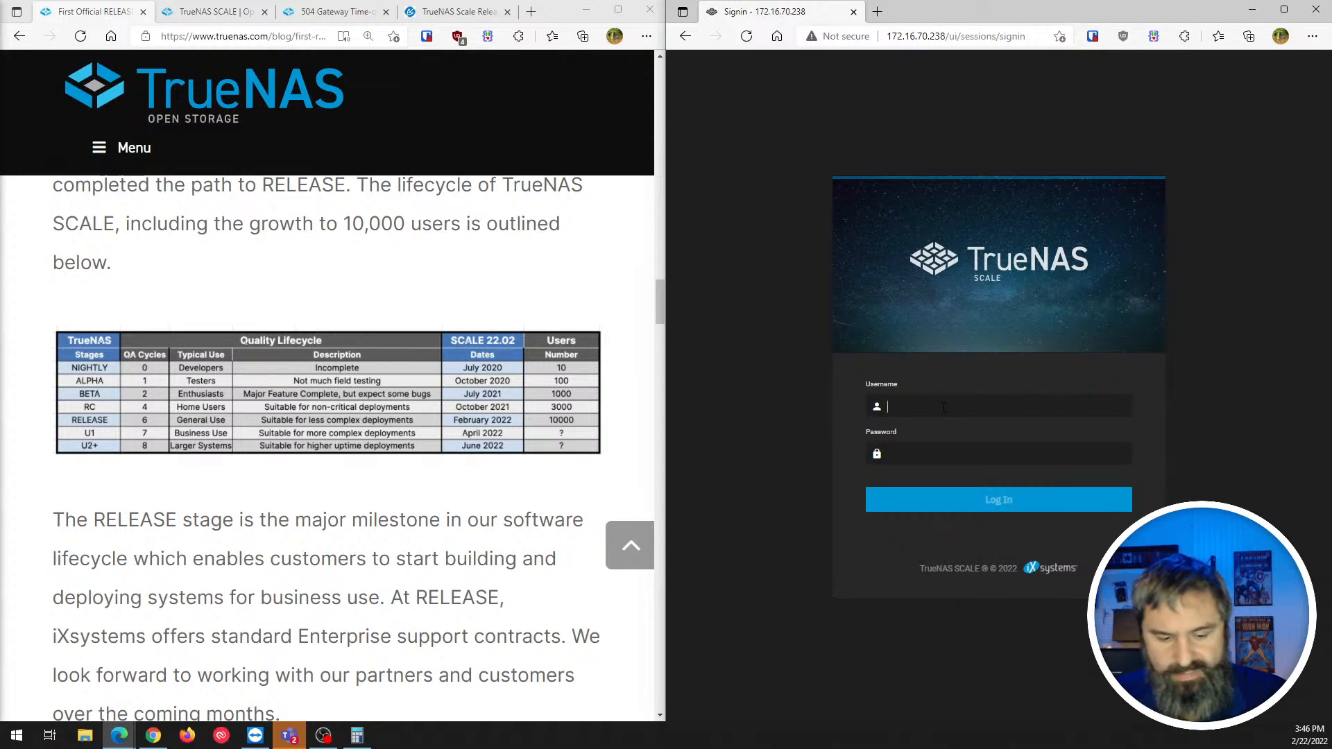
- Log in as root with the account password to reach the Dashboard
type("root")
key("Tab")
type("•••")
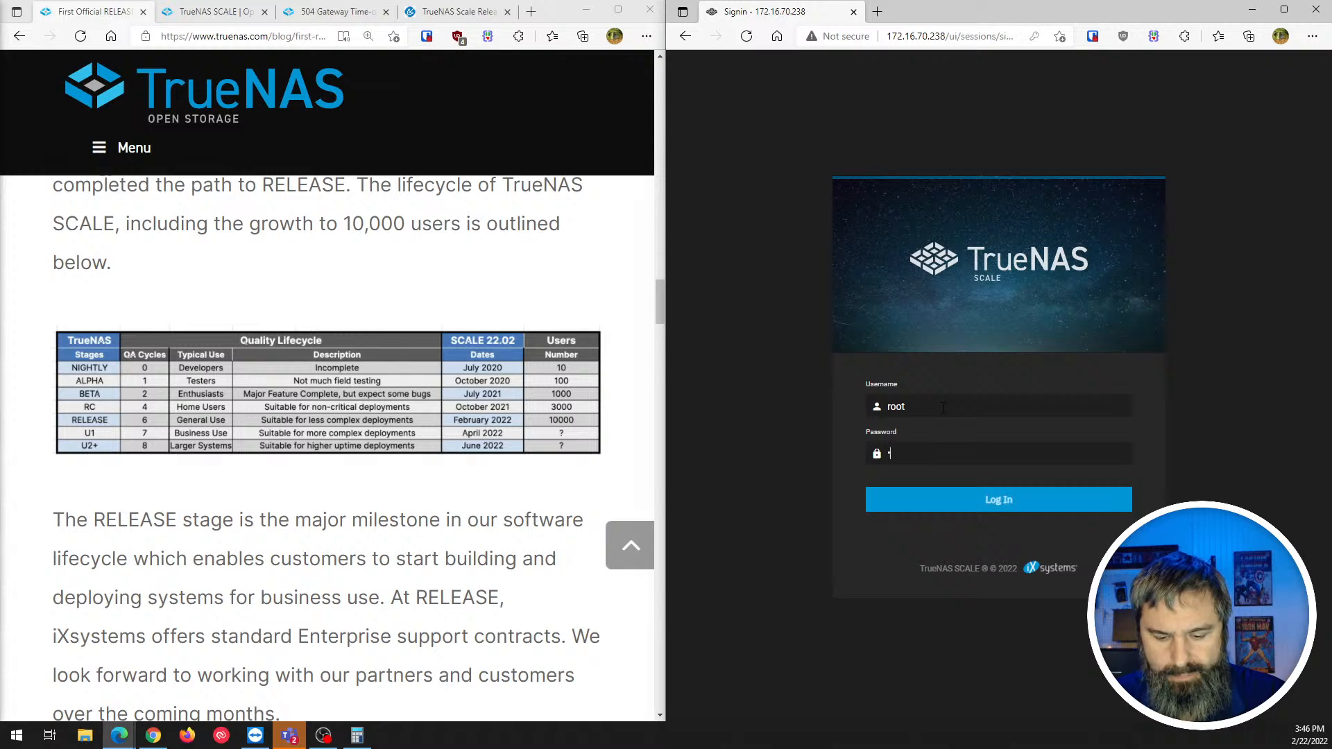
type("•••")
key("Return")
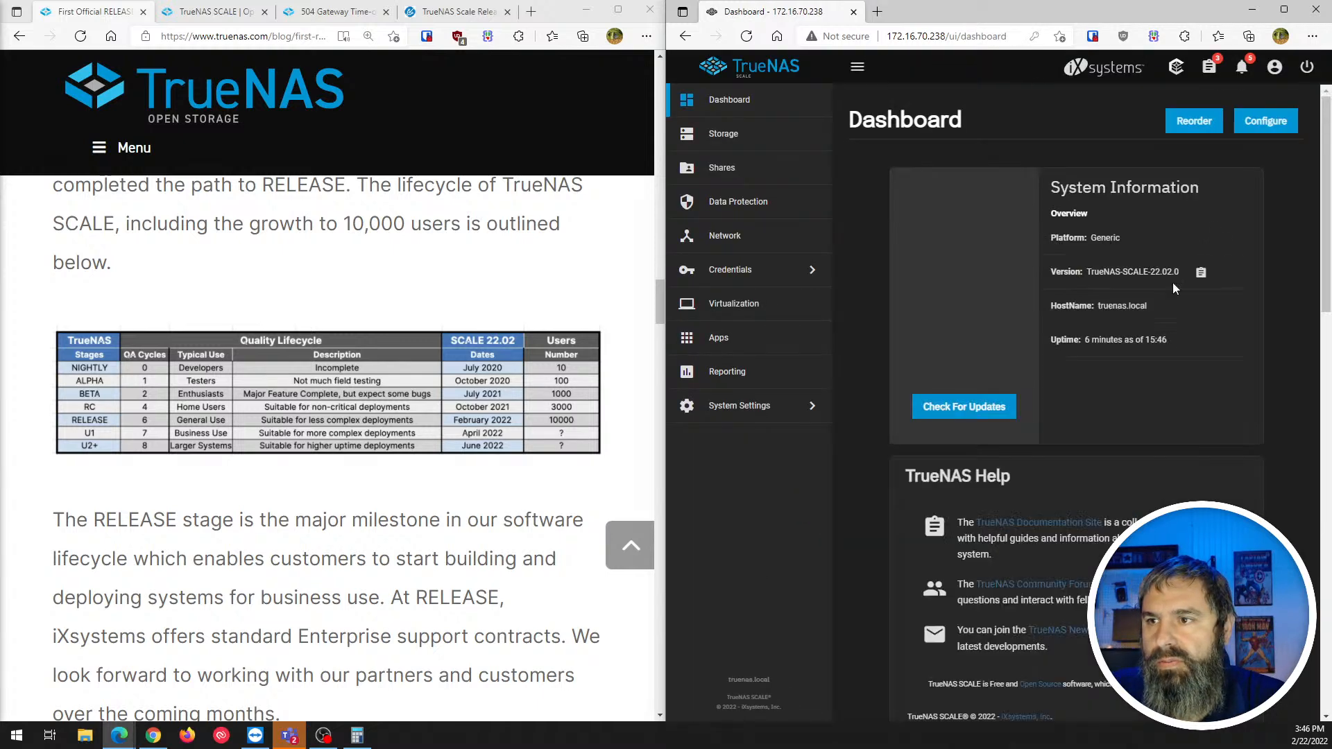
- Maximize the TrueNAS browser window and check the running background tasks
left_click(1283, 10)
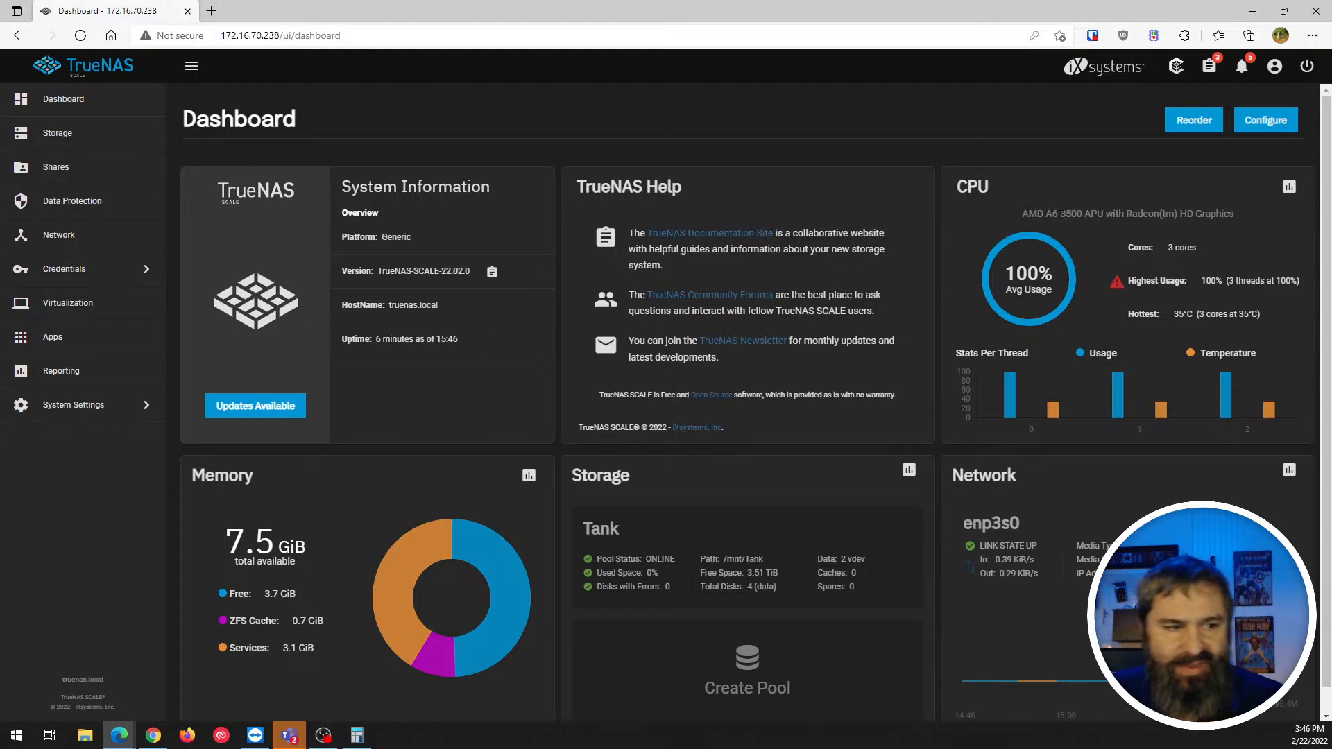
left_click(1210, 68)
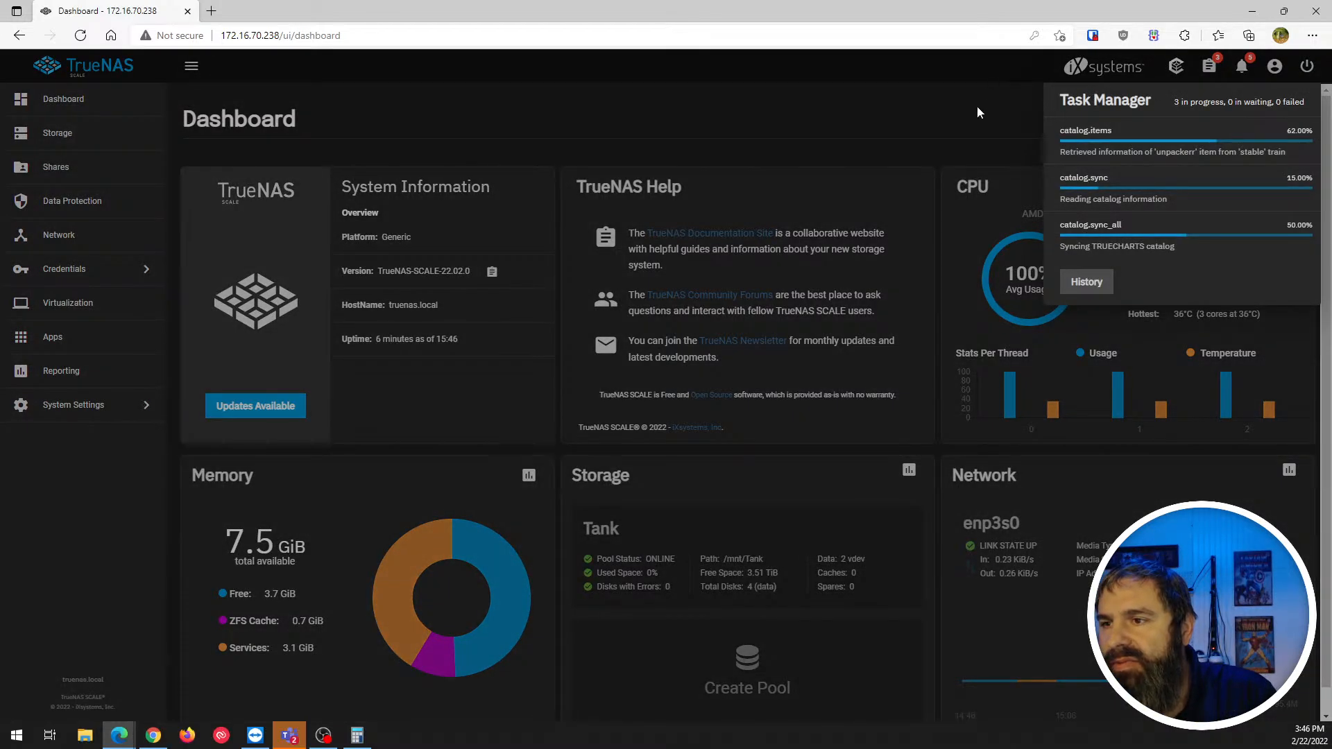
left_click(977, 113)
- Review the system alerts list, then go to the Storage page showing pool Tank
left_click(1241, 66)
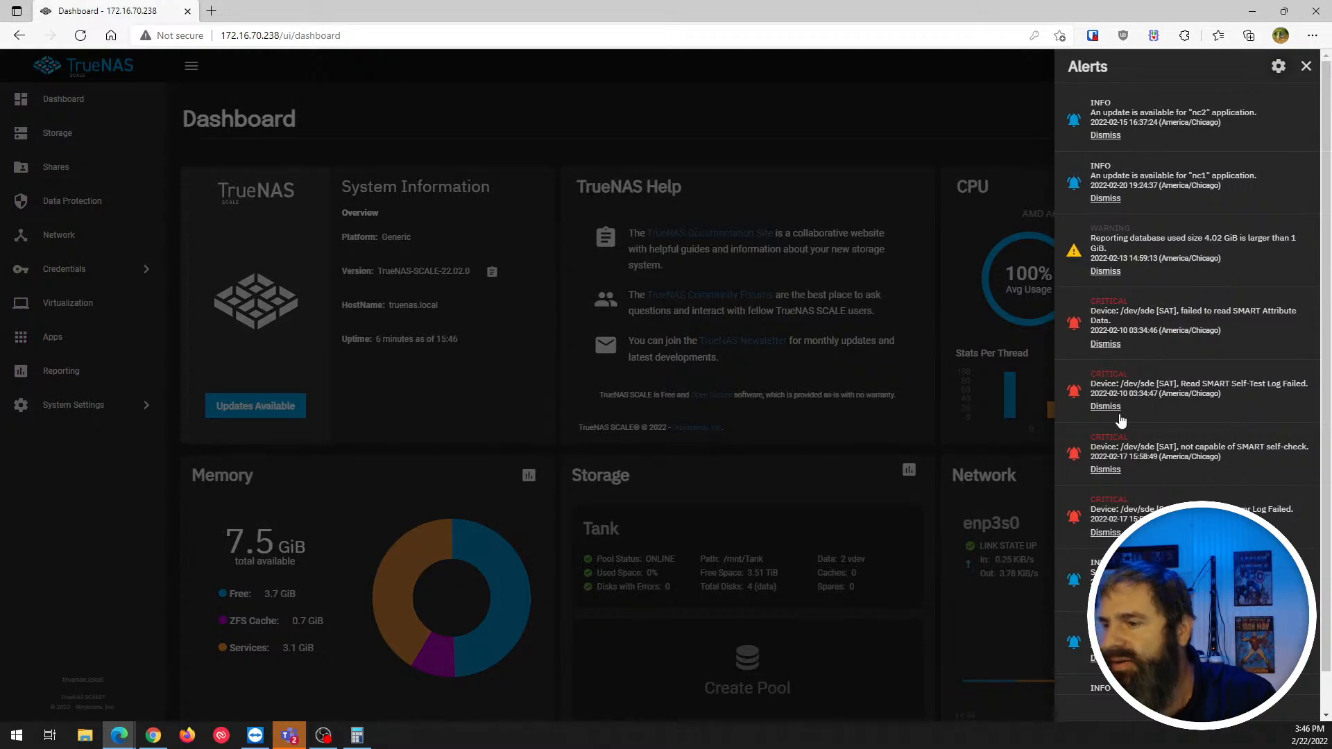
scroll(1122, 456, "down", 2)
scroll(1122, 444, "up", 2)
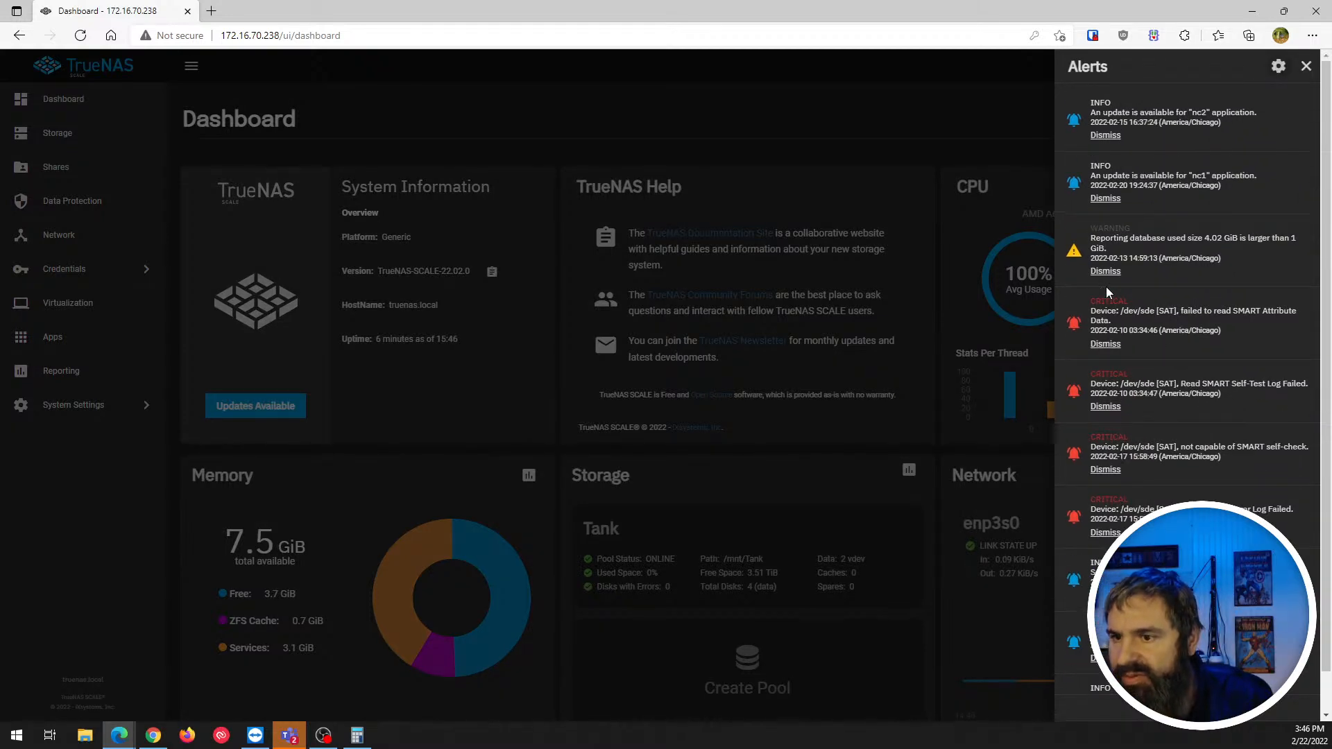
left_click(1306, 66)
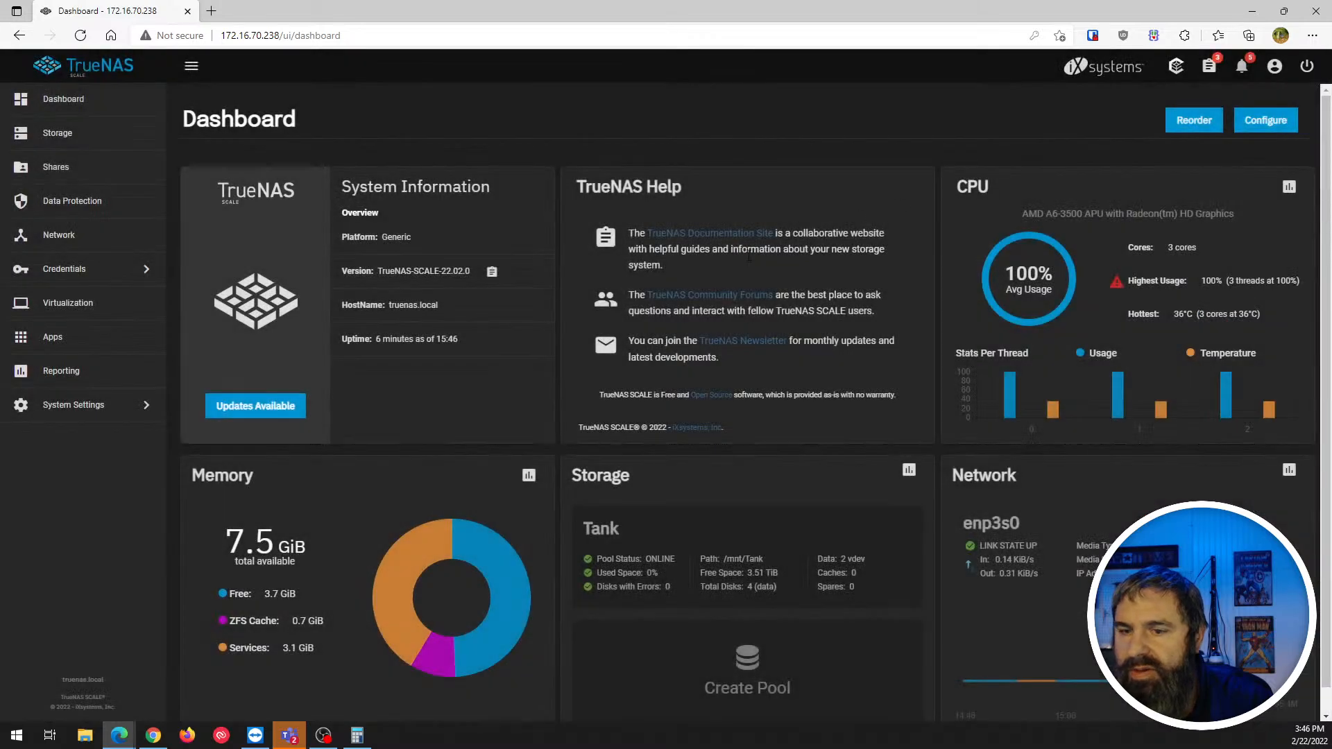
left_click(52, 141)
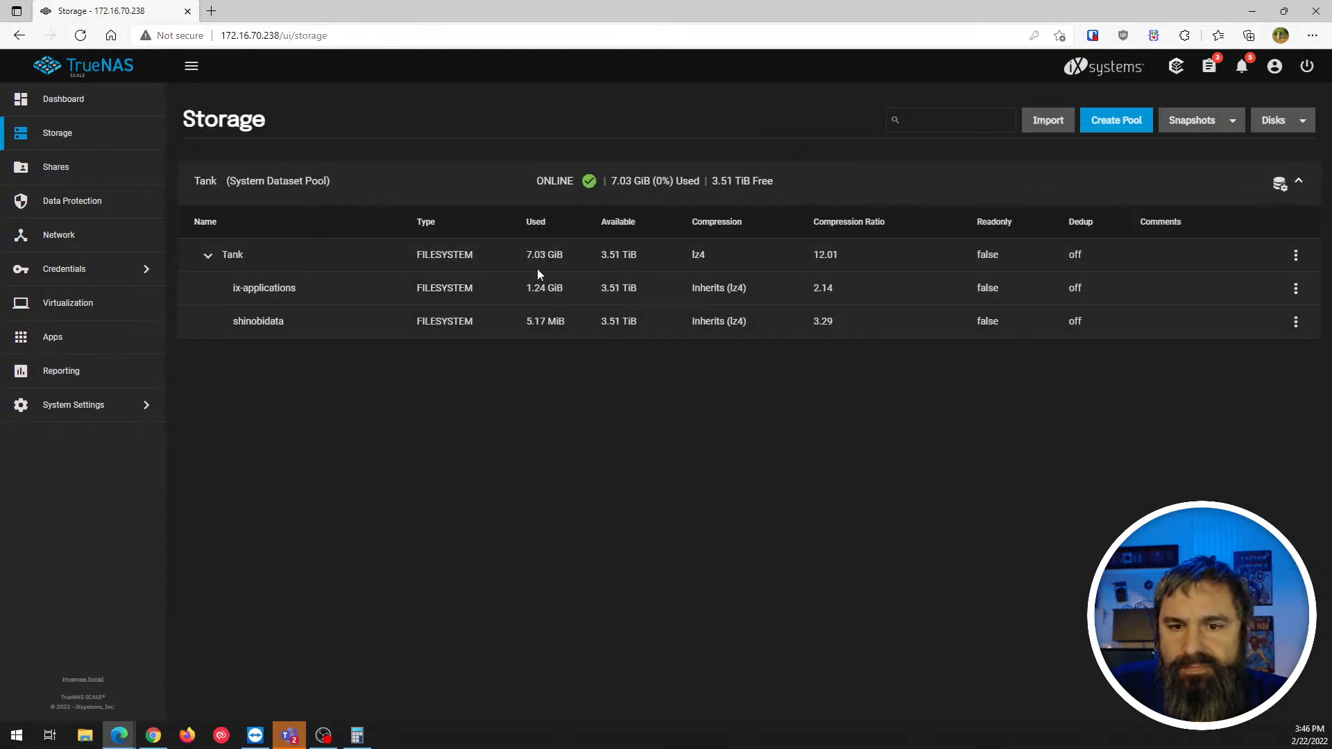
left_click(60, 104)
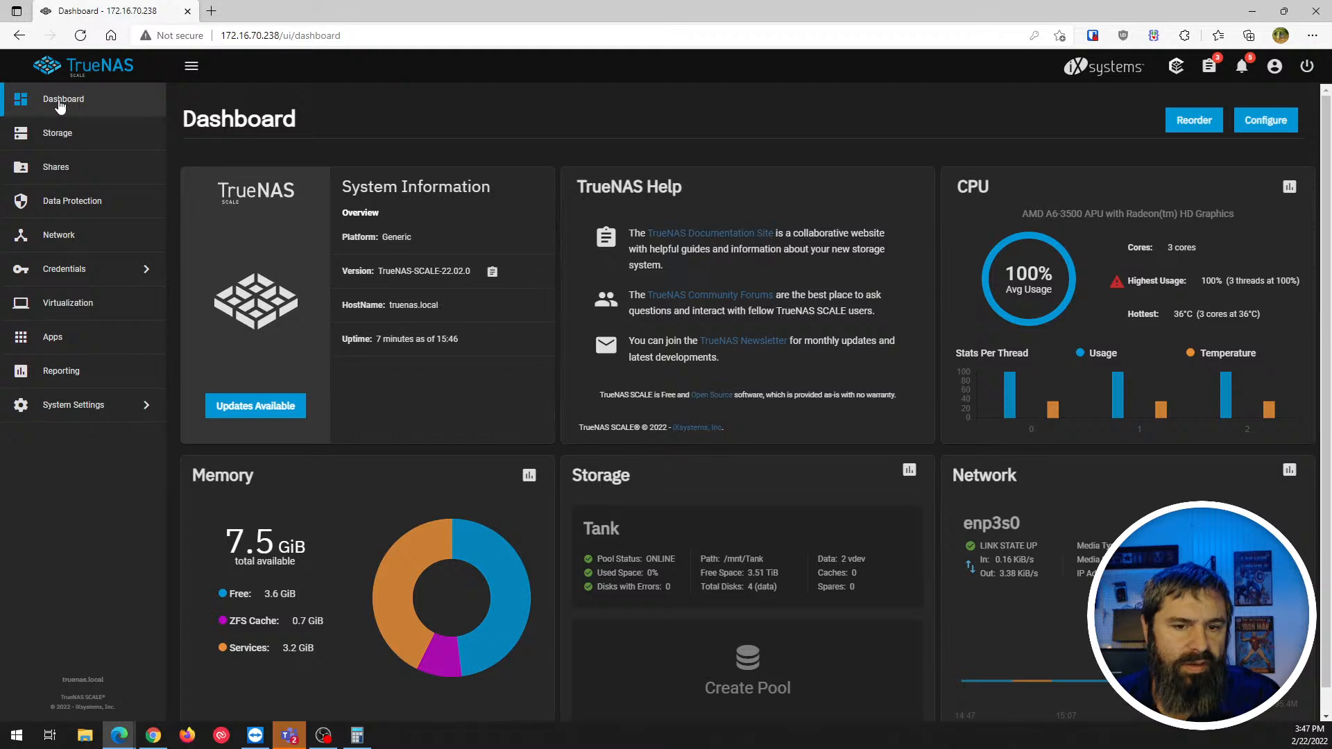
- Open the Update page offering TrueNAS-22.02.RELEASE via the System Information card's Updates Available
left_click(258, 409)
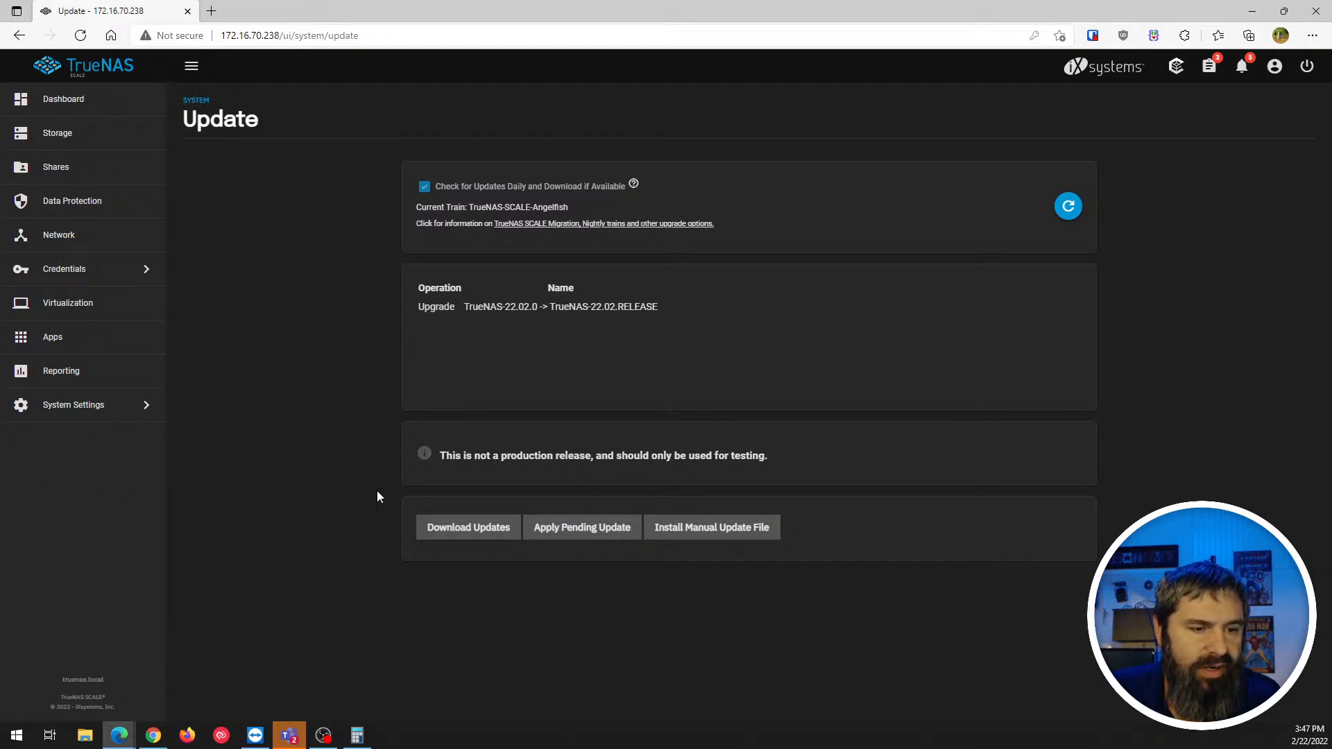
- Return to the Dashboard, then switch over to the other browser window
left_click(66, 101)
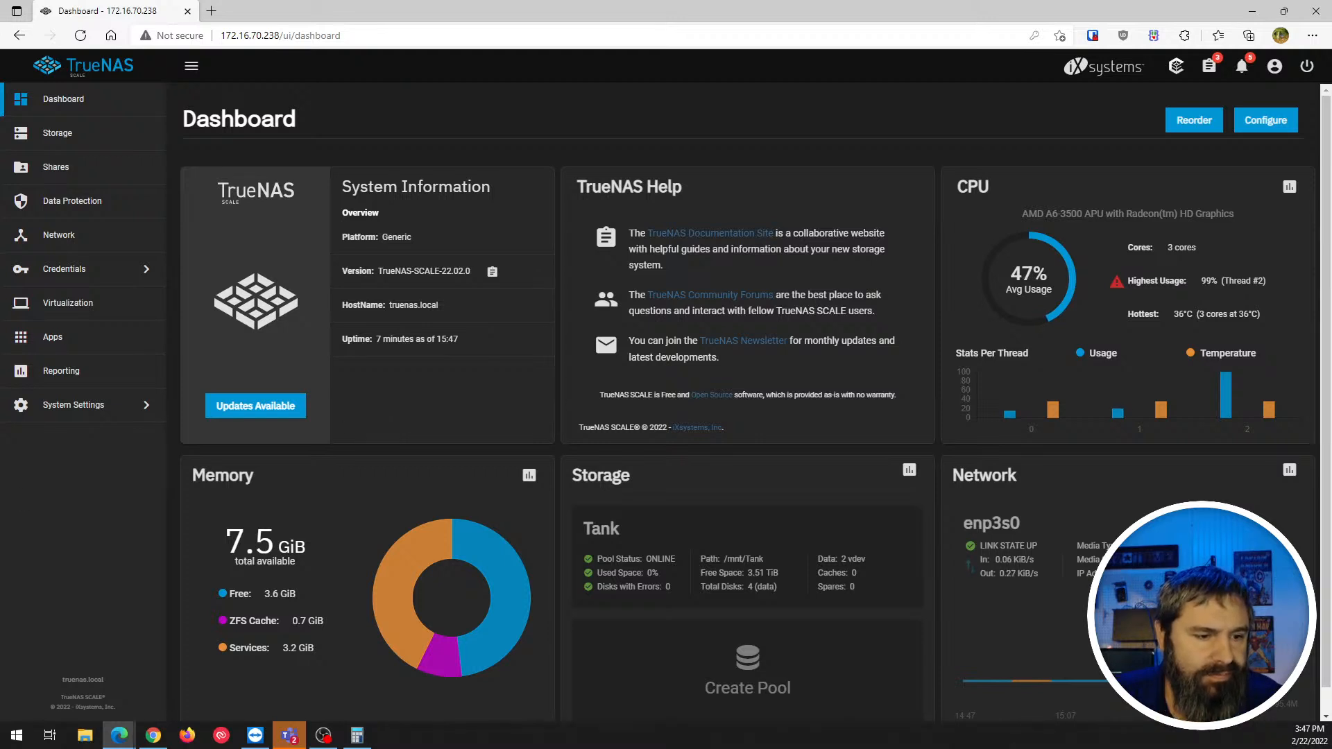
key("alt+Tab")
key("alt+Tab")
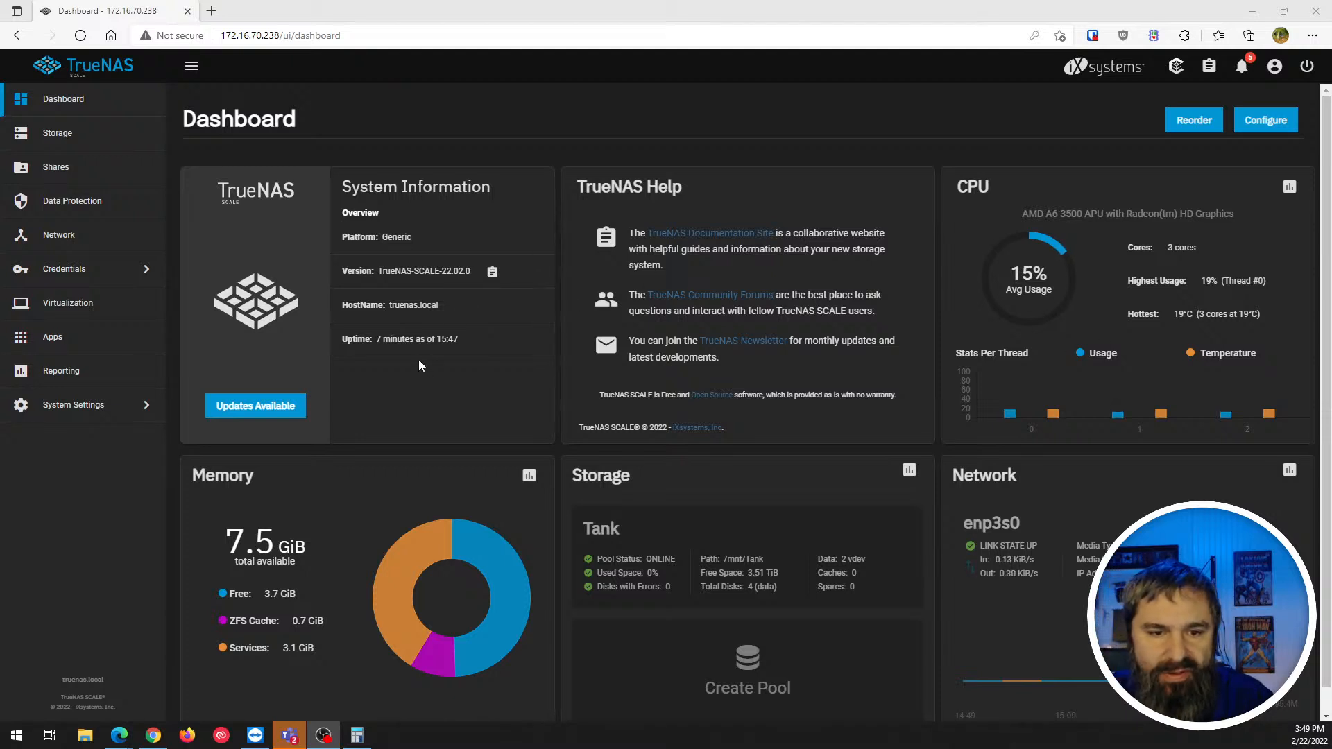
scroll(419, 359, "down", 1)
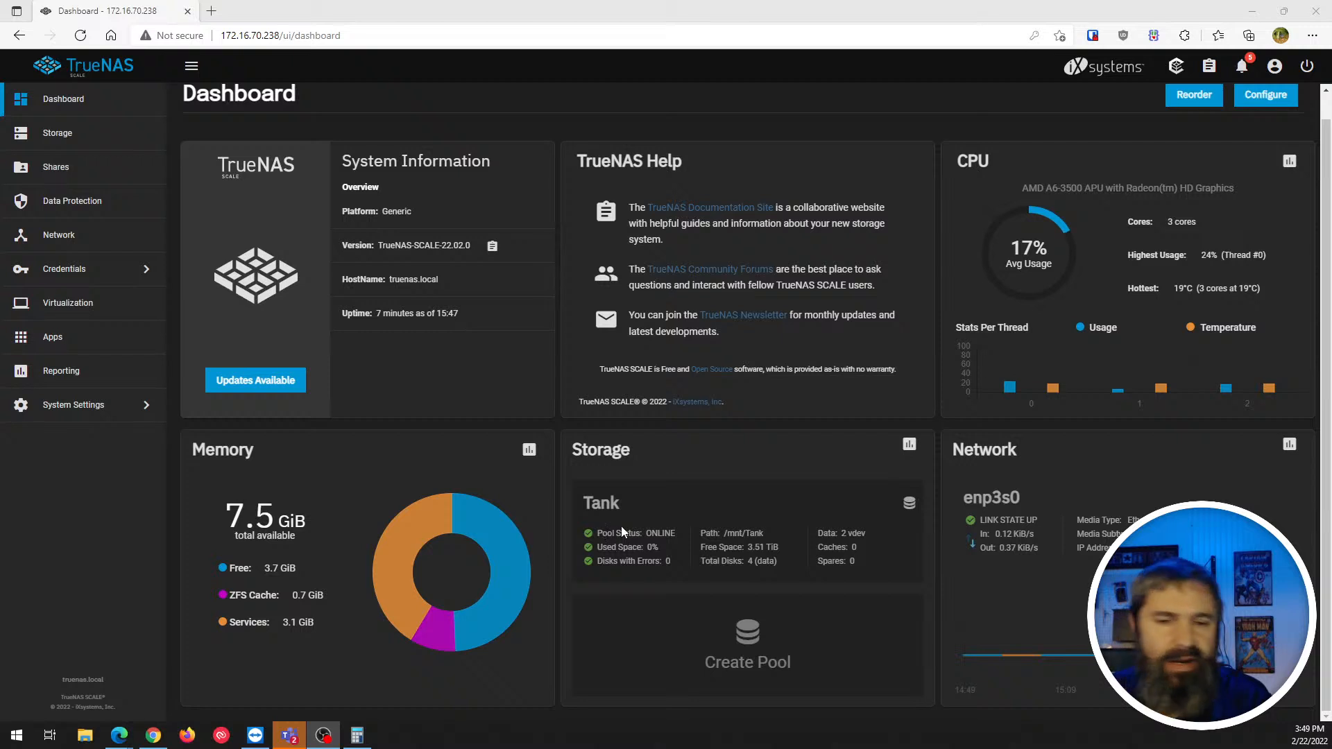
scroll(617, 423, "up", 1)
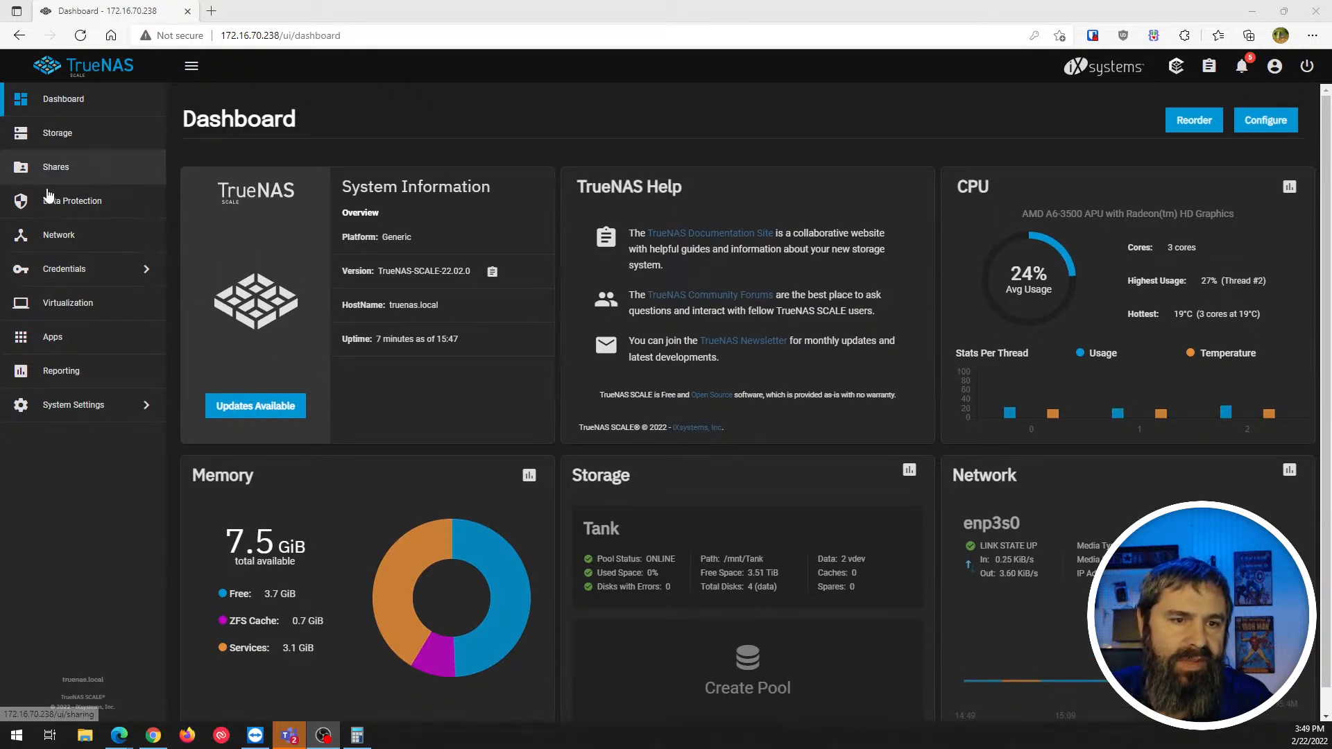
- Tour the Storage, Data Protection, Network and empty Virtualization pages
left_click(49, 131)
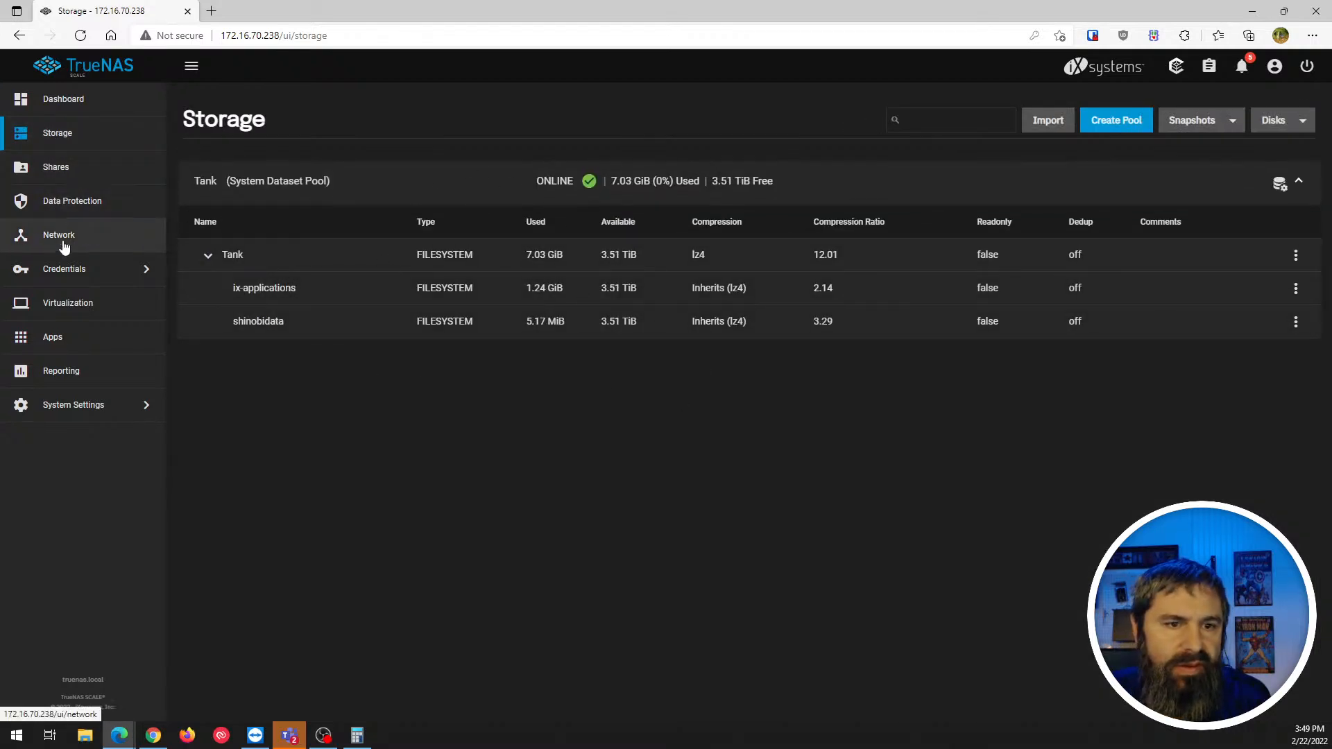
left_click(69, 205)
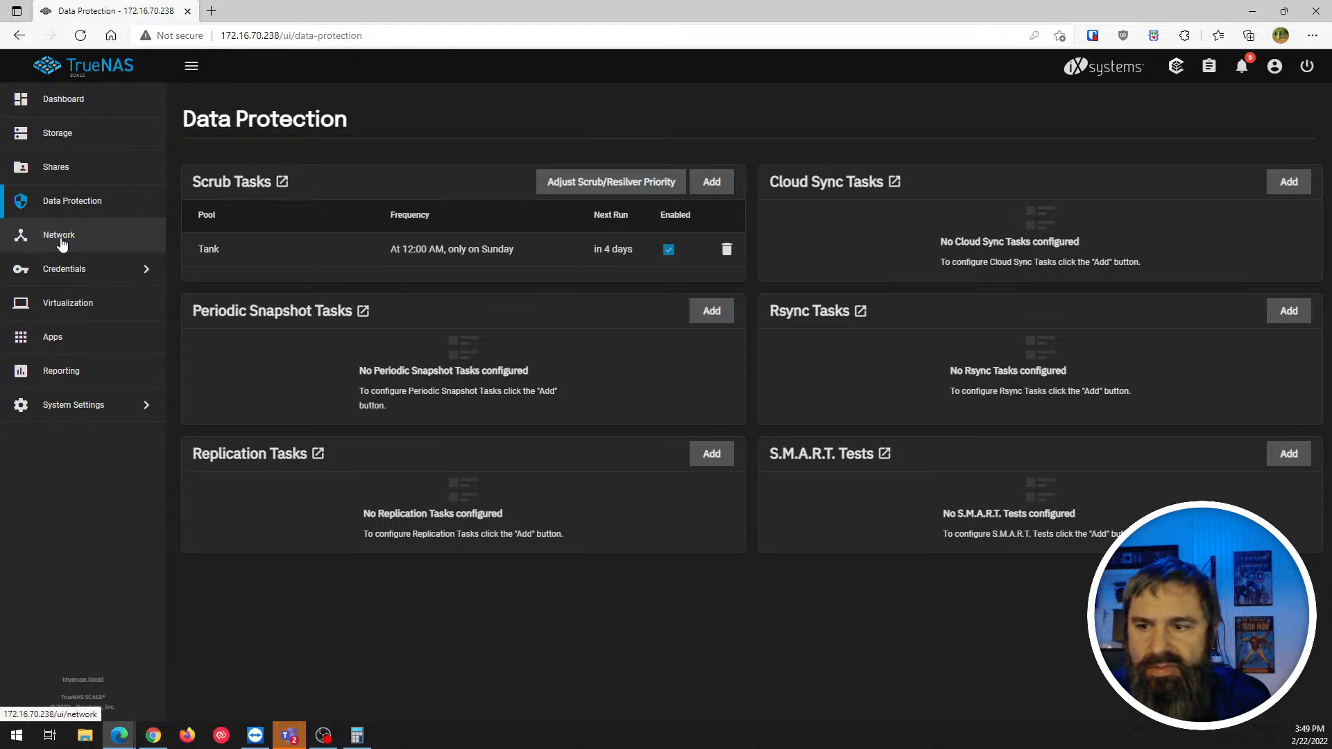
left_click(61, 240)
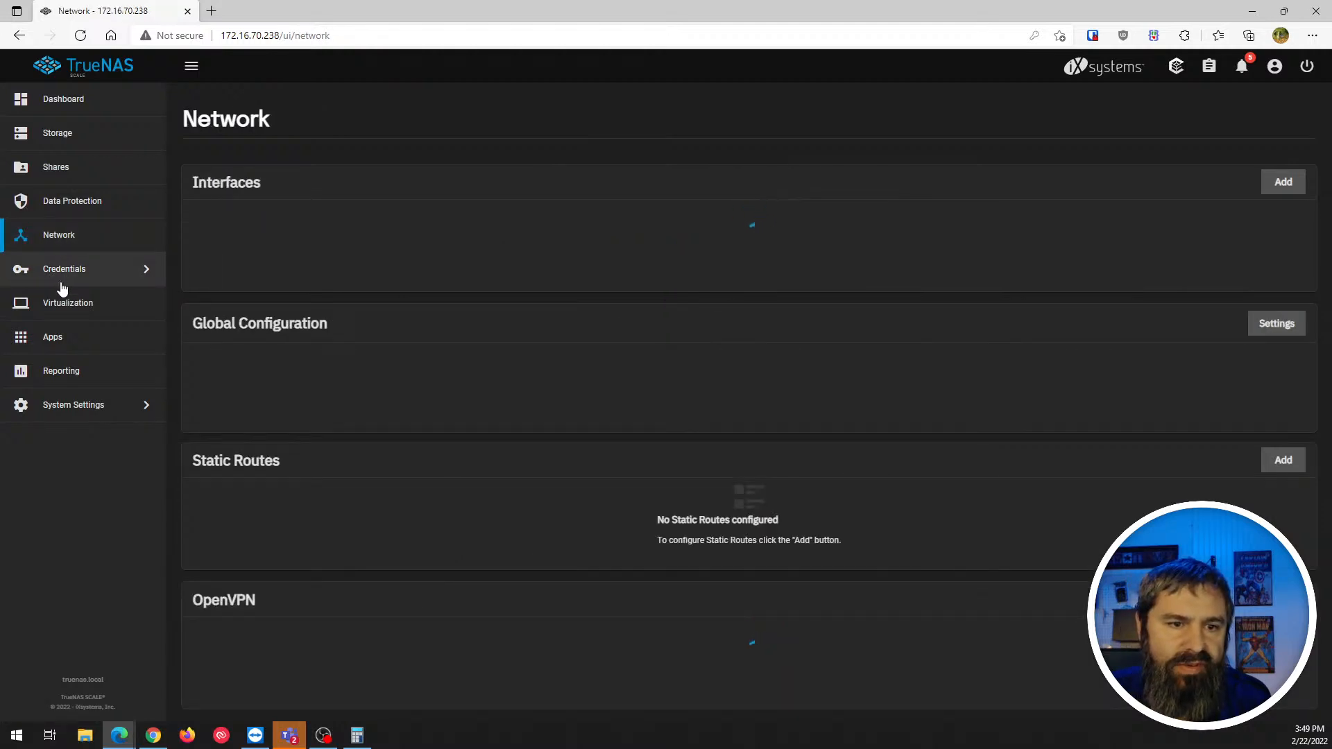
left_click(65, 308)
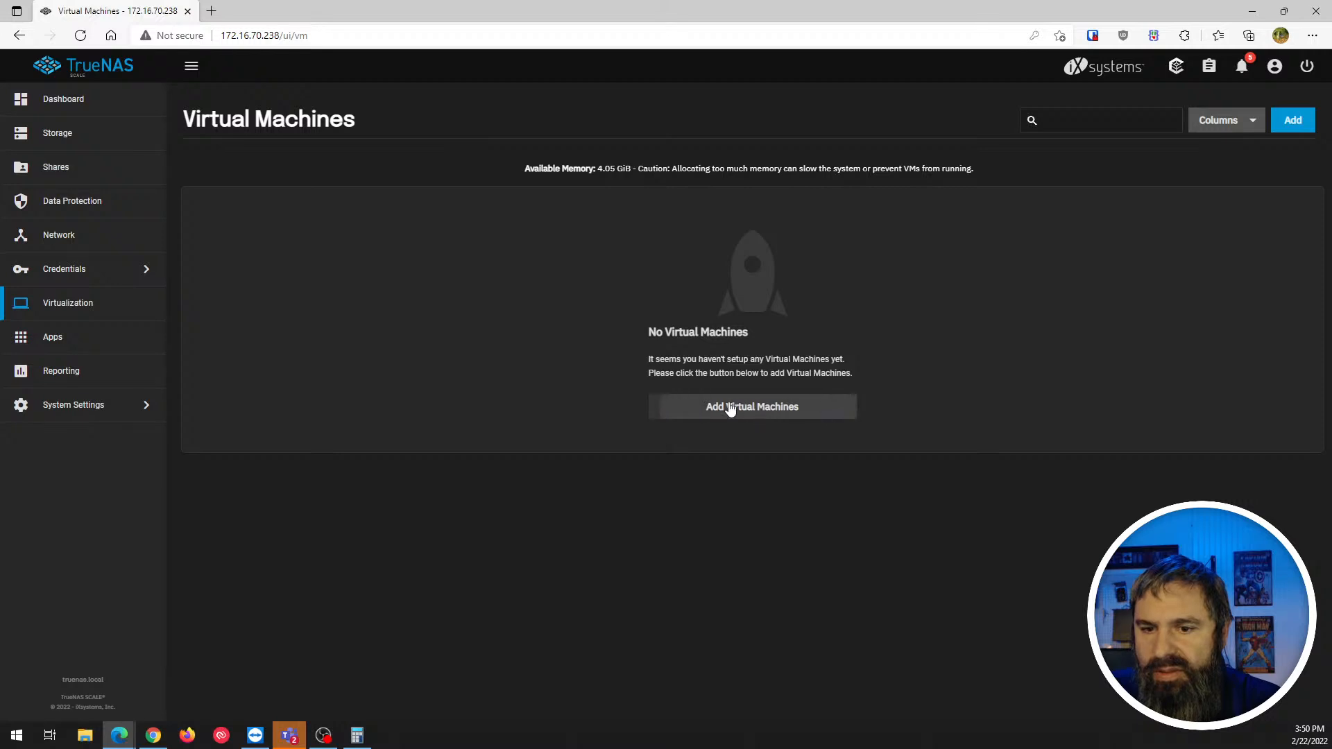
- Review the new virtual machine form, close it unsaved, and go to Apps
left_click(731, 407)
scroll(943, 286, "down", 7)
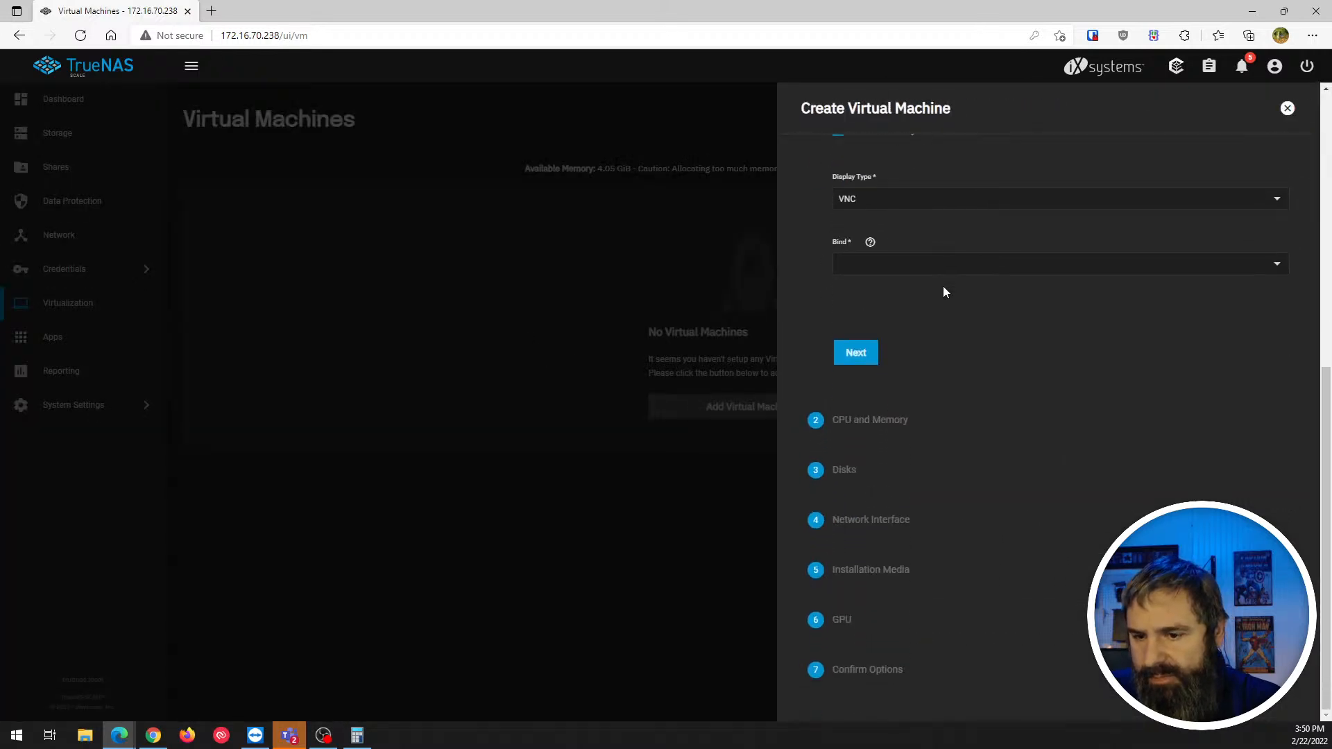
scroll(942, 286, "up", 7)
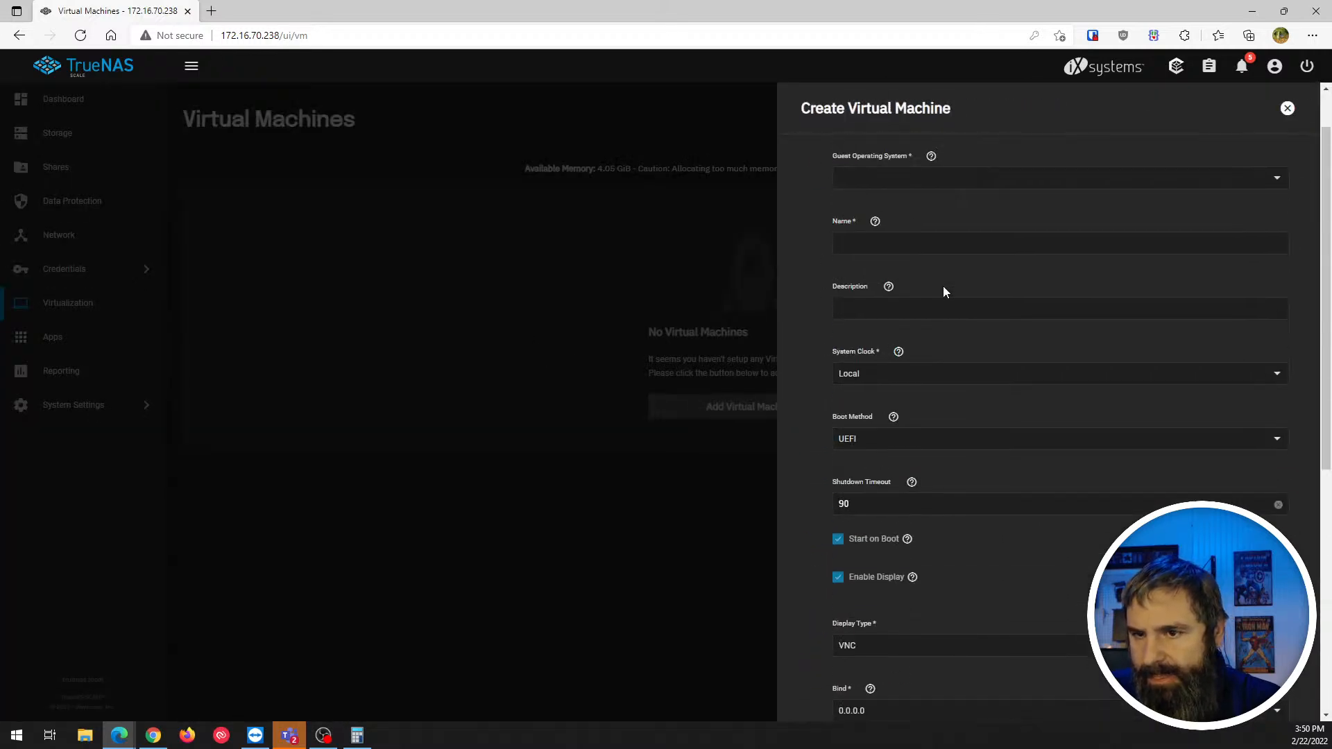
left_click(1287, 108)
left_click(60, 340)
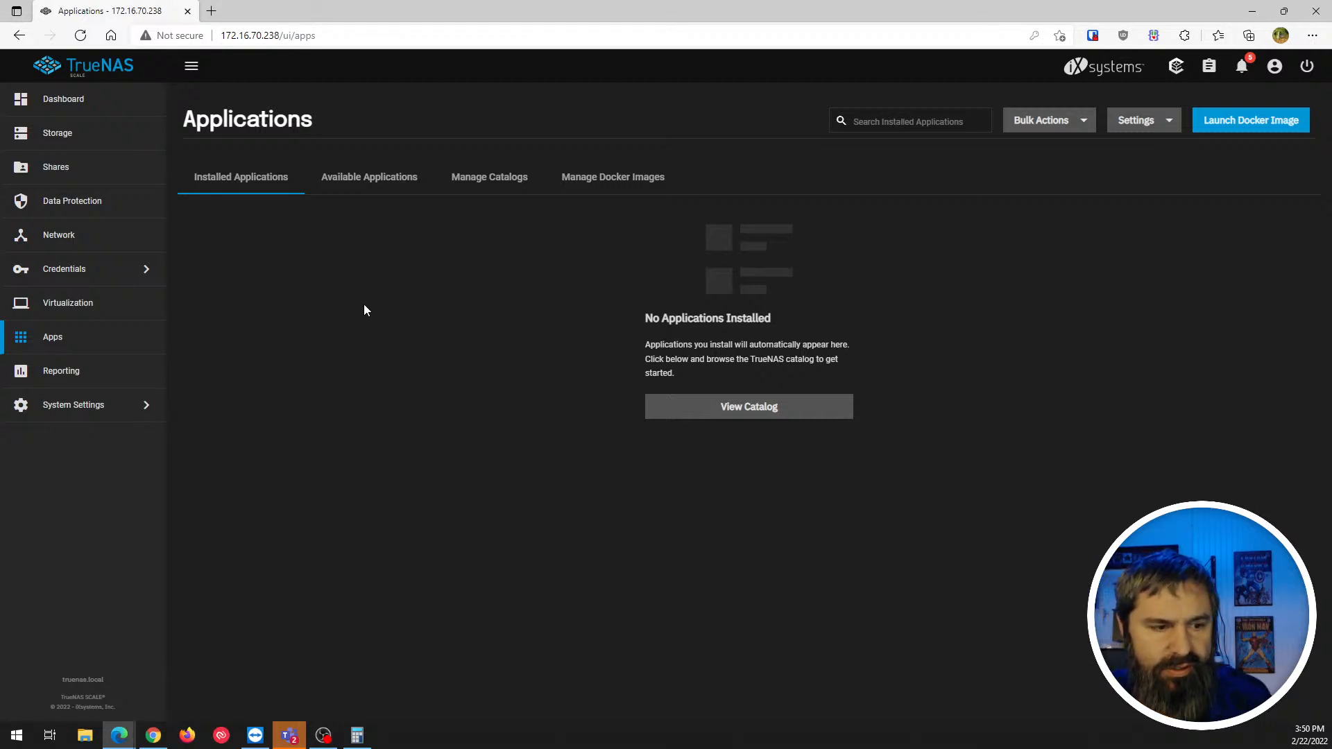
- Browse the Available Applications catalog of apps like plex, collabora, nextcloud and chia
left_click(365, 182)
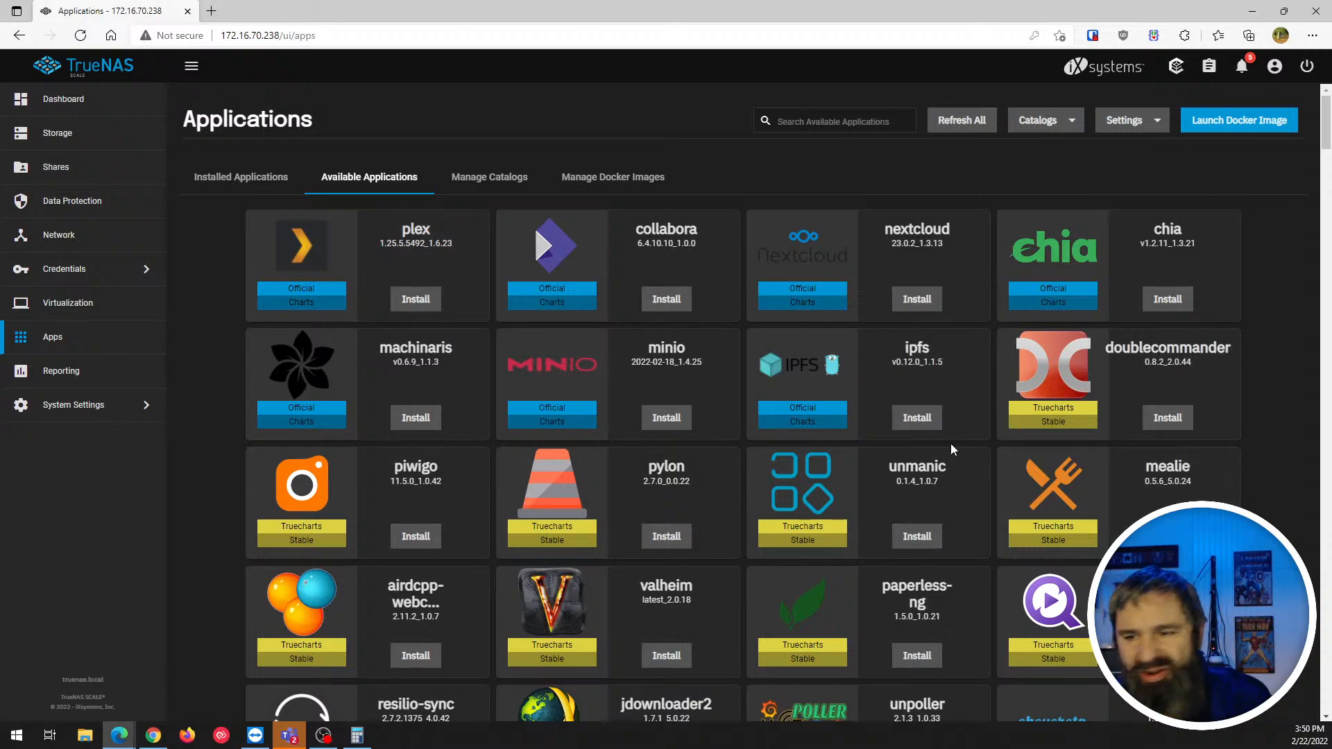
scroll(627, 421, "down", 6)
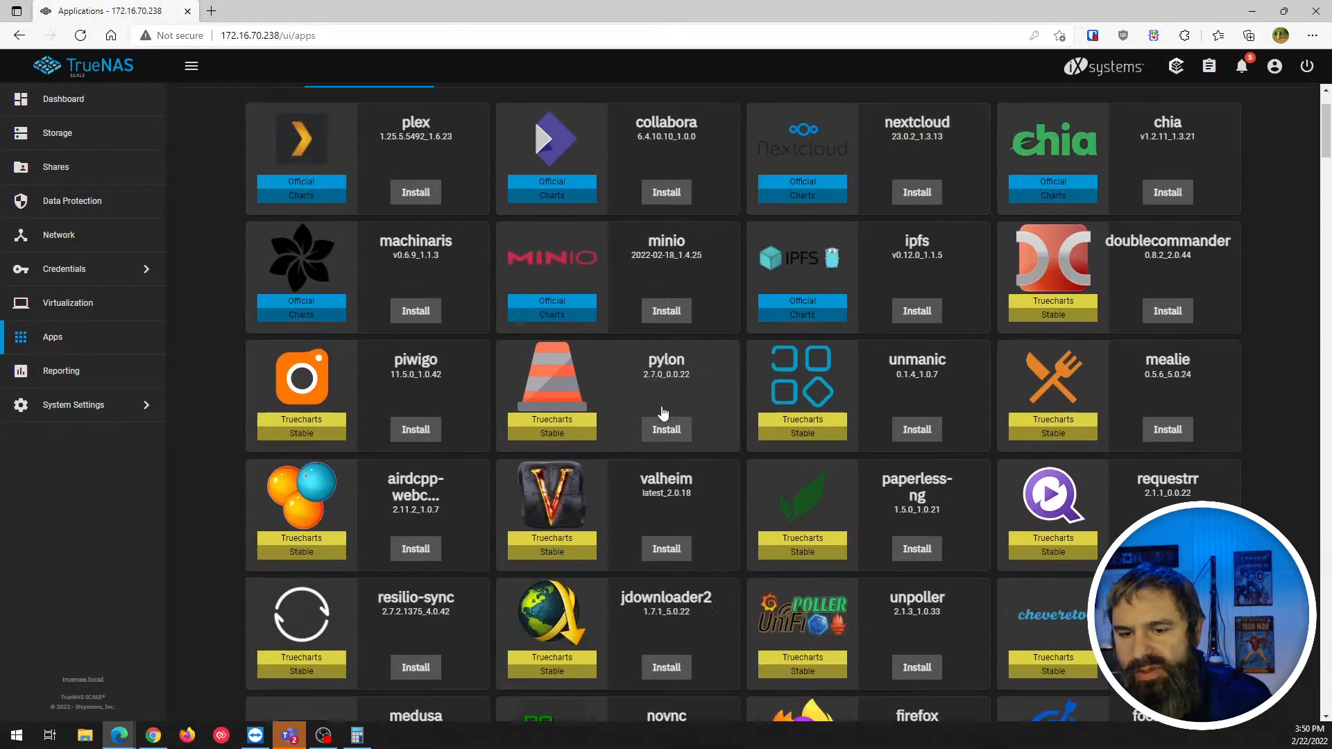
scroll(626, 421, "down", 15)
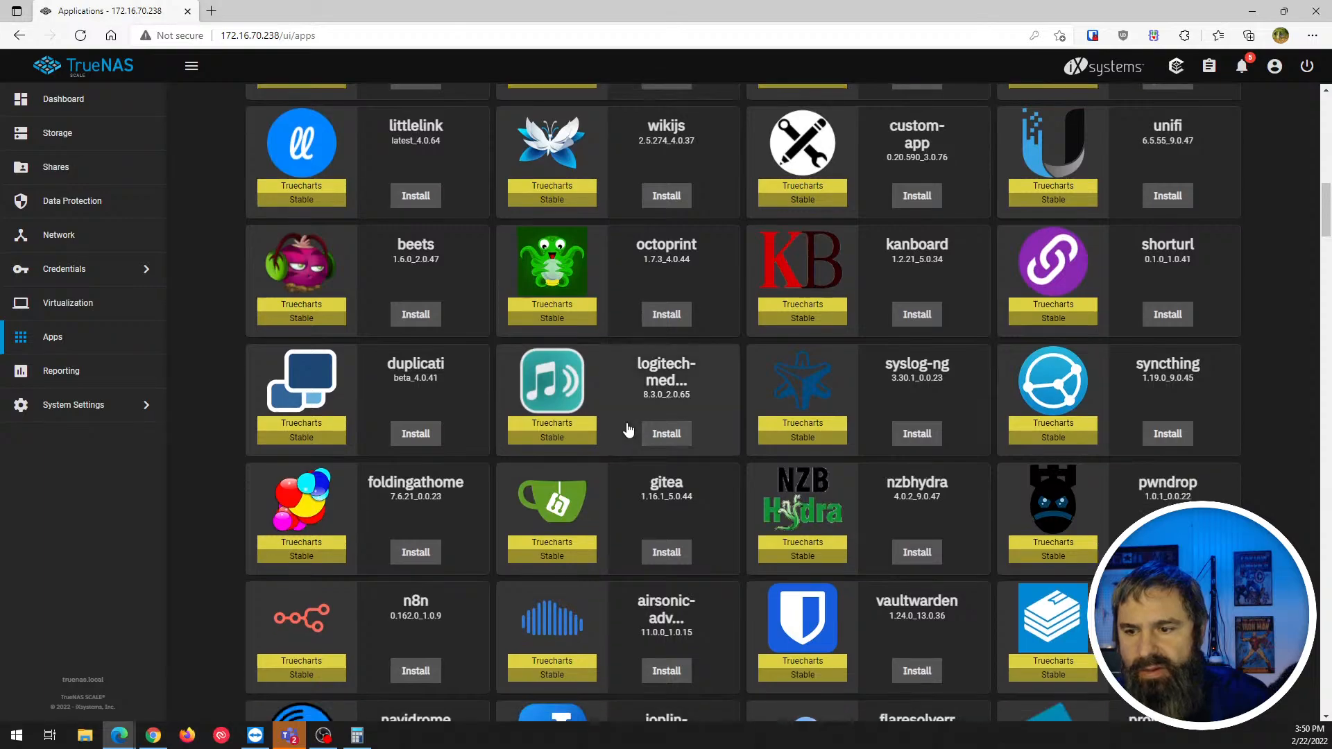
scroll(627, 432, "down", 4)
- Filter the available apps by 'wa', showing vaultwarden, piaware, zwavejs2mqtt and others
scroll(642, 437, "up", 18)
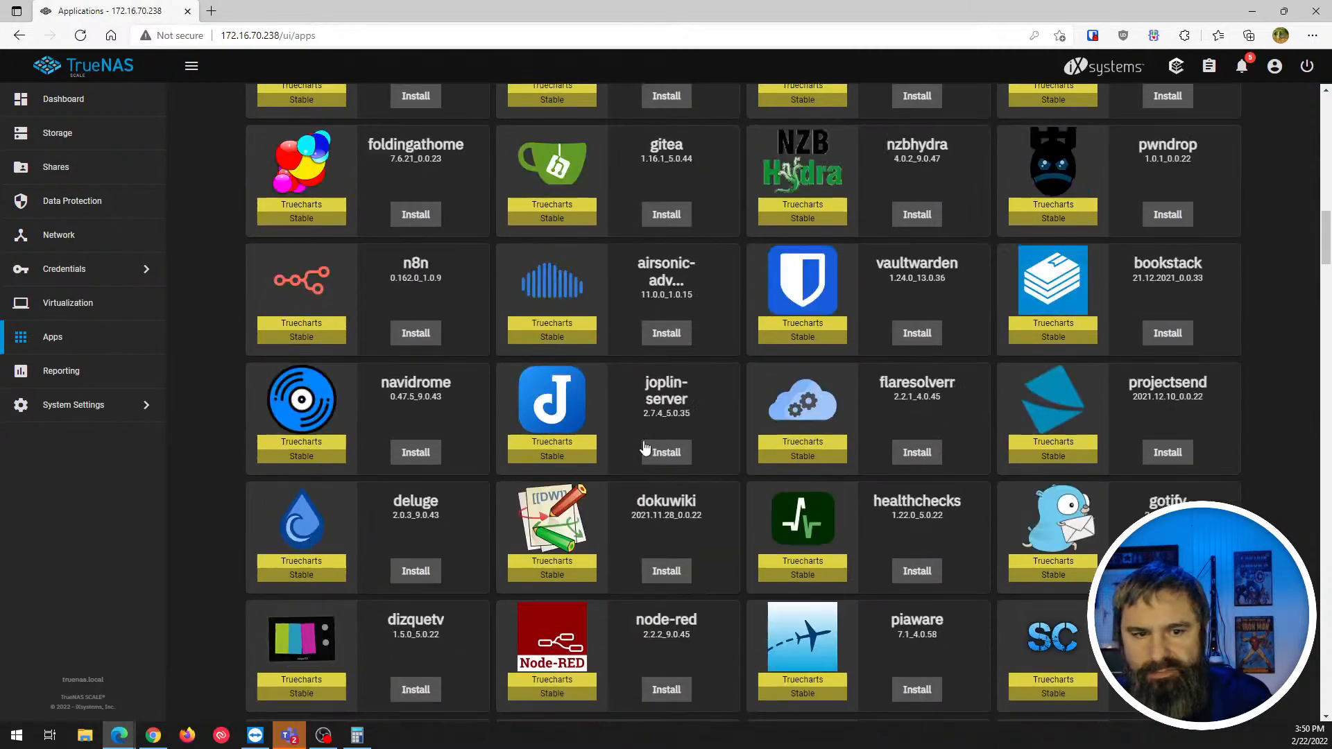
scroll(644, 448, "up", 8)
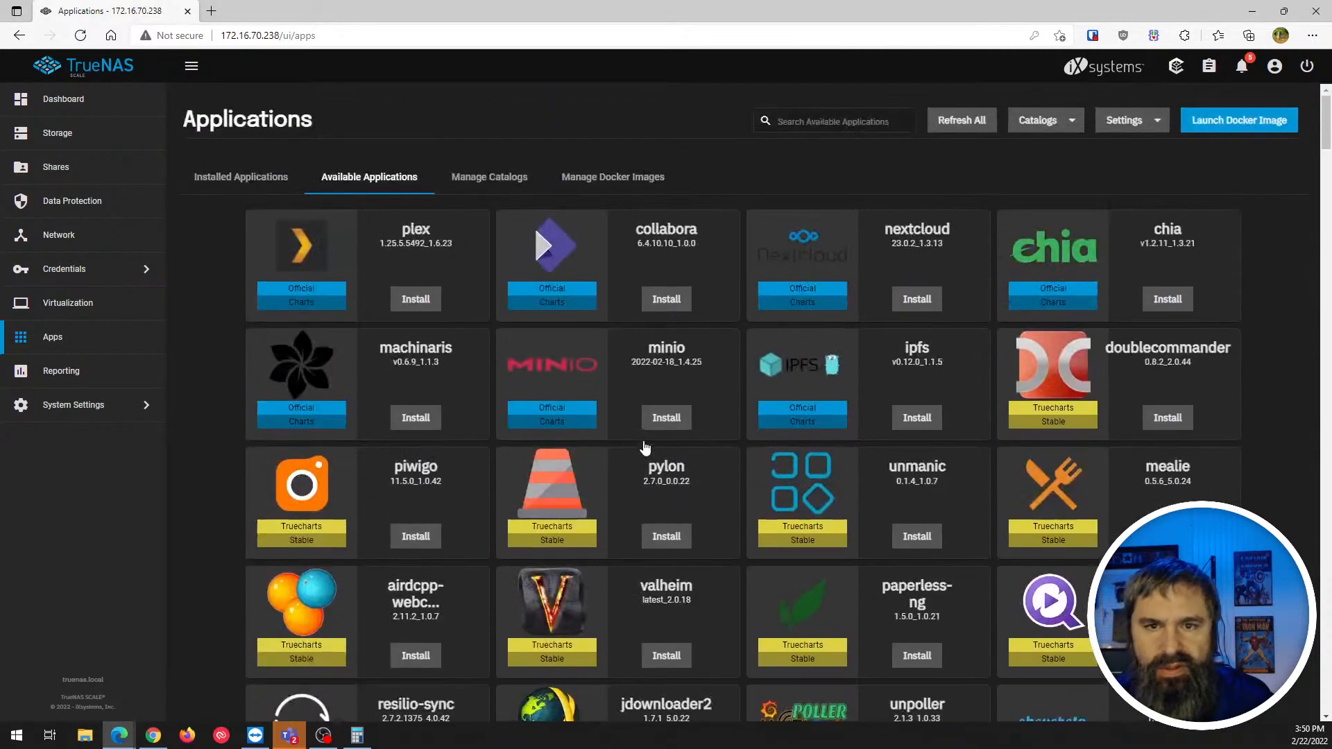
left_click(804, 119)
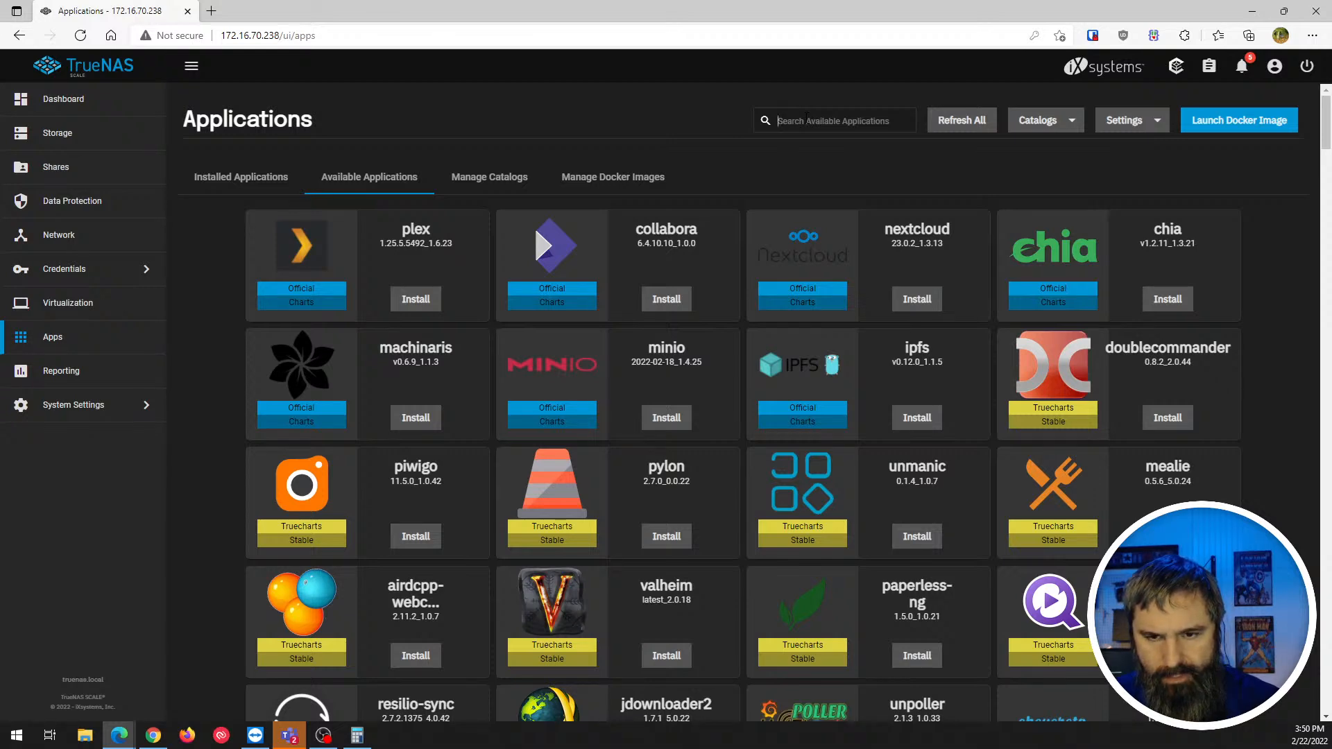
type("wa")
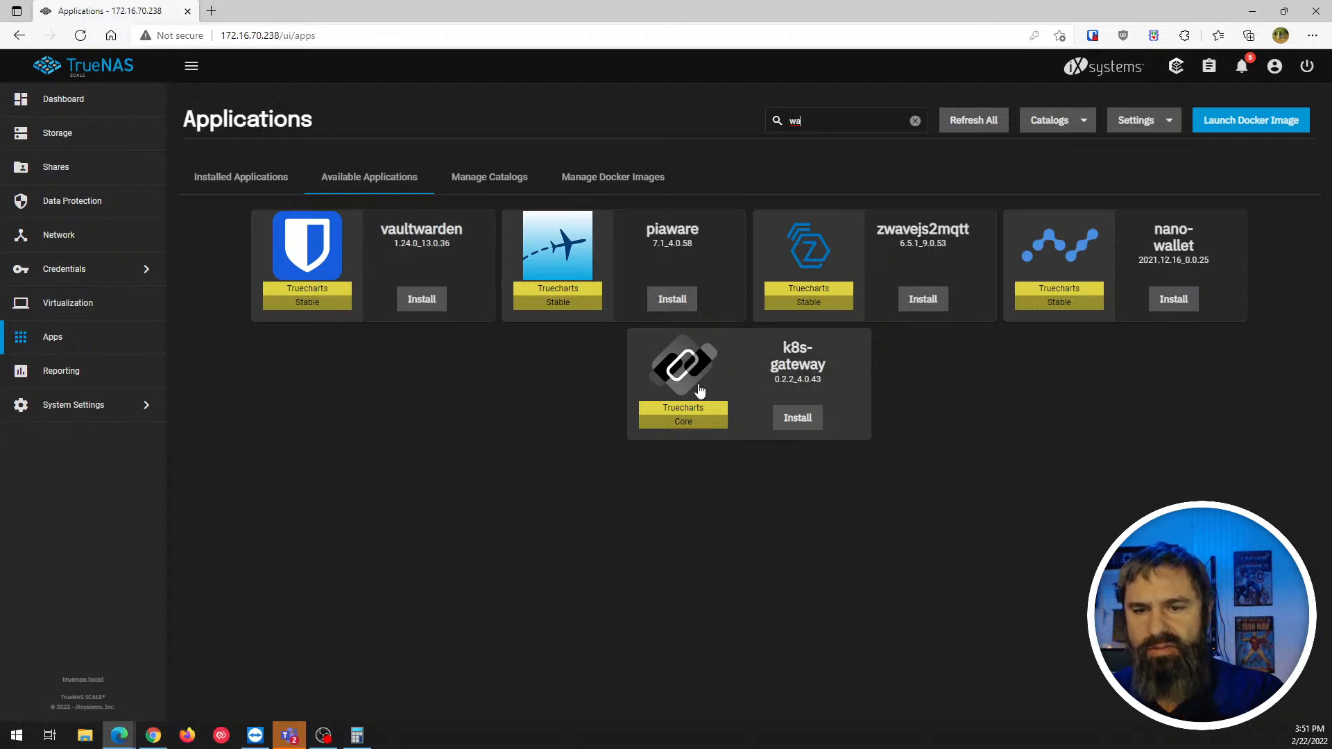
left_click(915, 120)
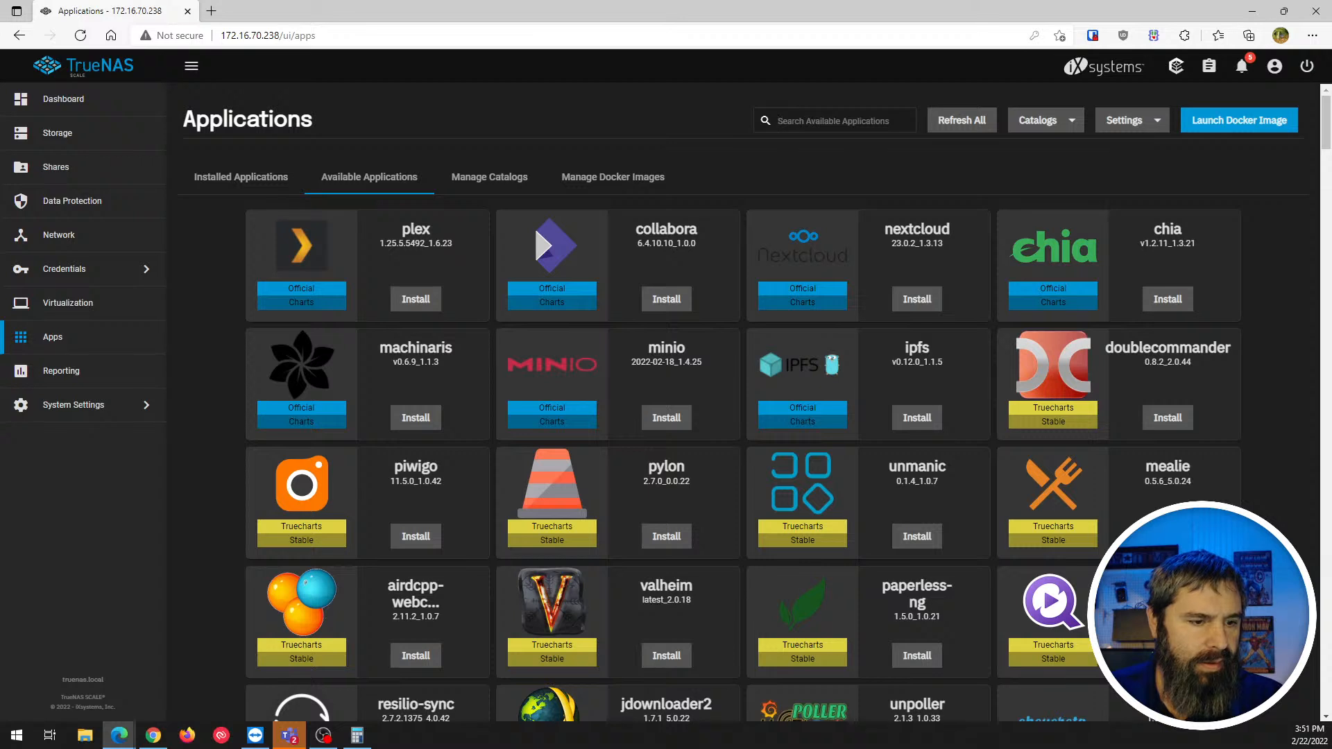
key("alt+Tab")
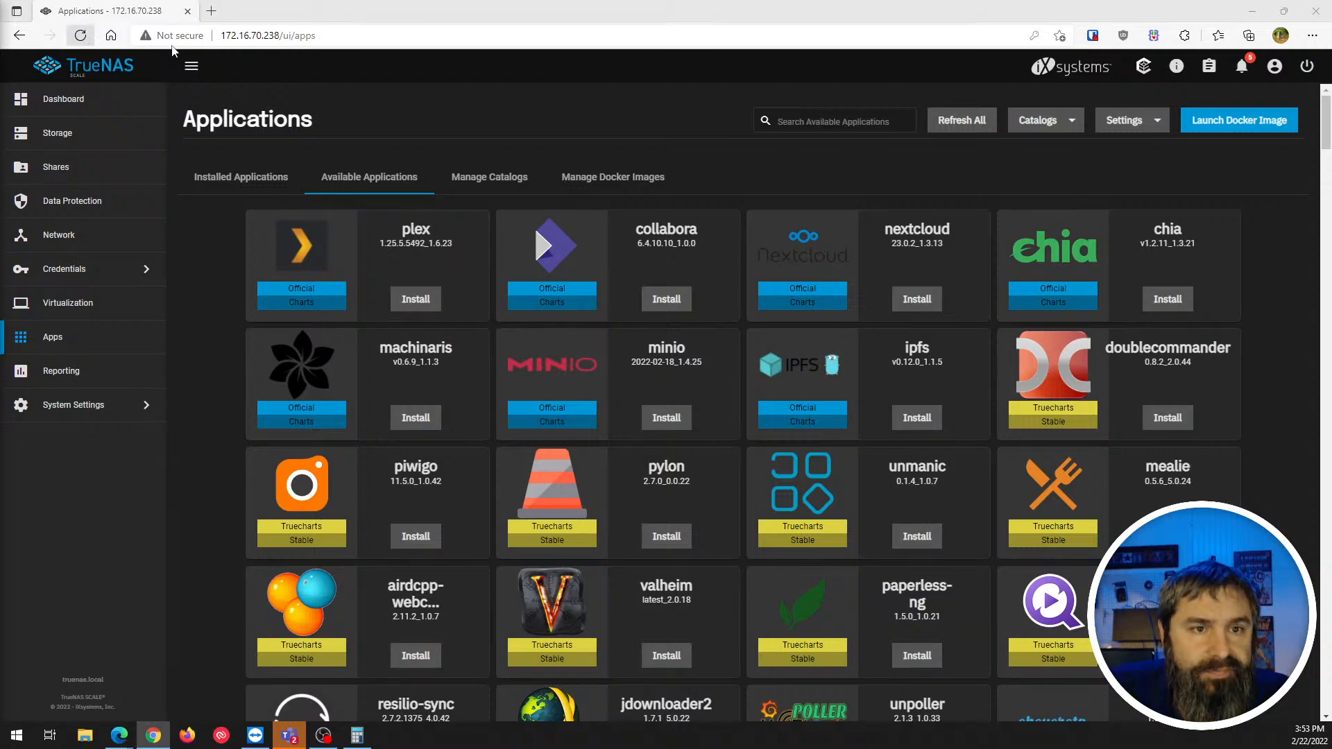
left_click_drag(283, 11, 1328, 16)
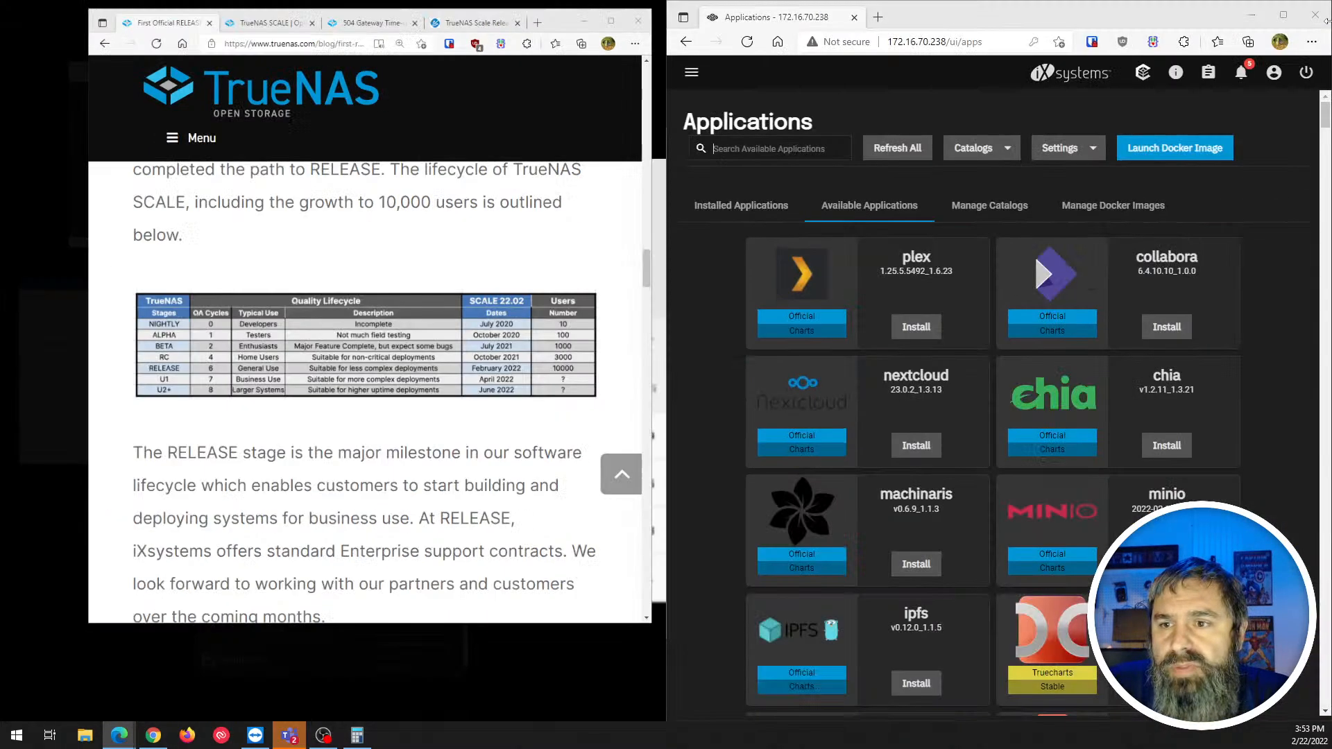
left_click(534, 160)
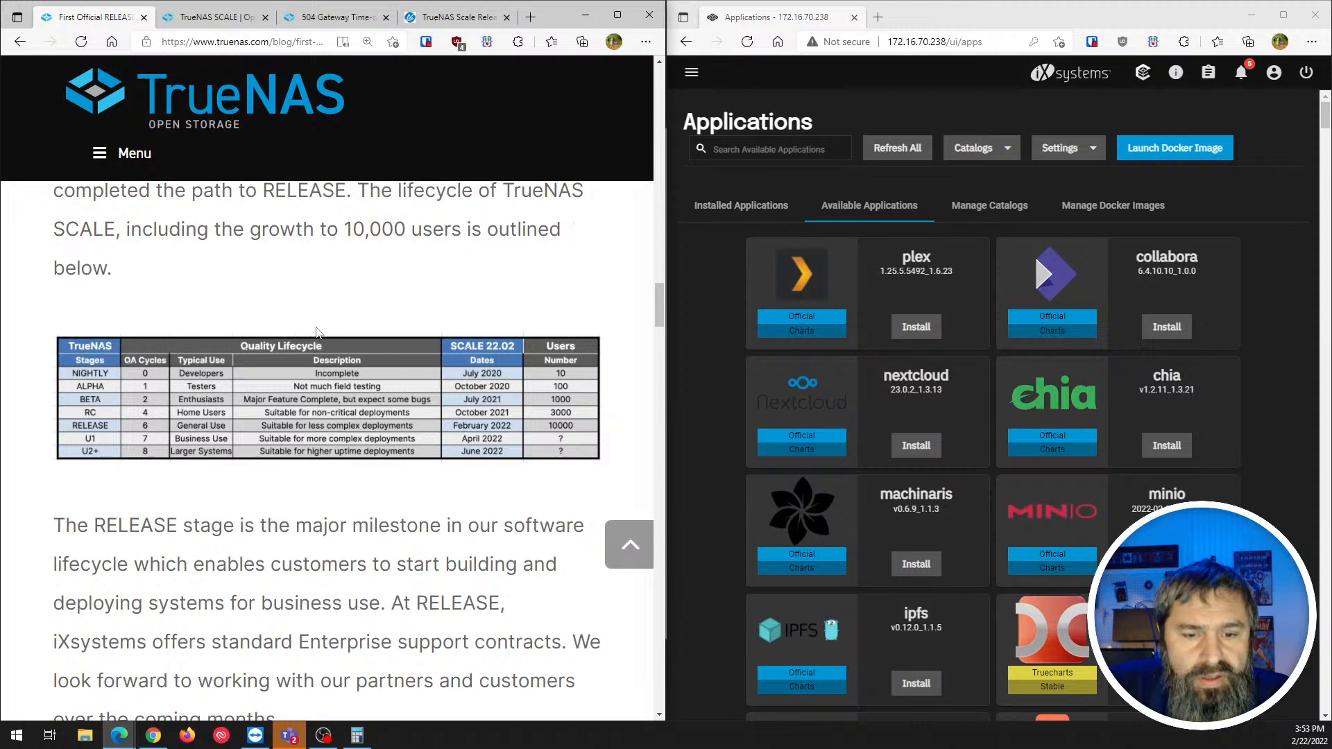
scroll(316, 332, "down", 5)
scroll(233, 347, "down", 7)
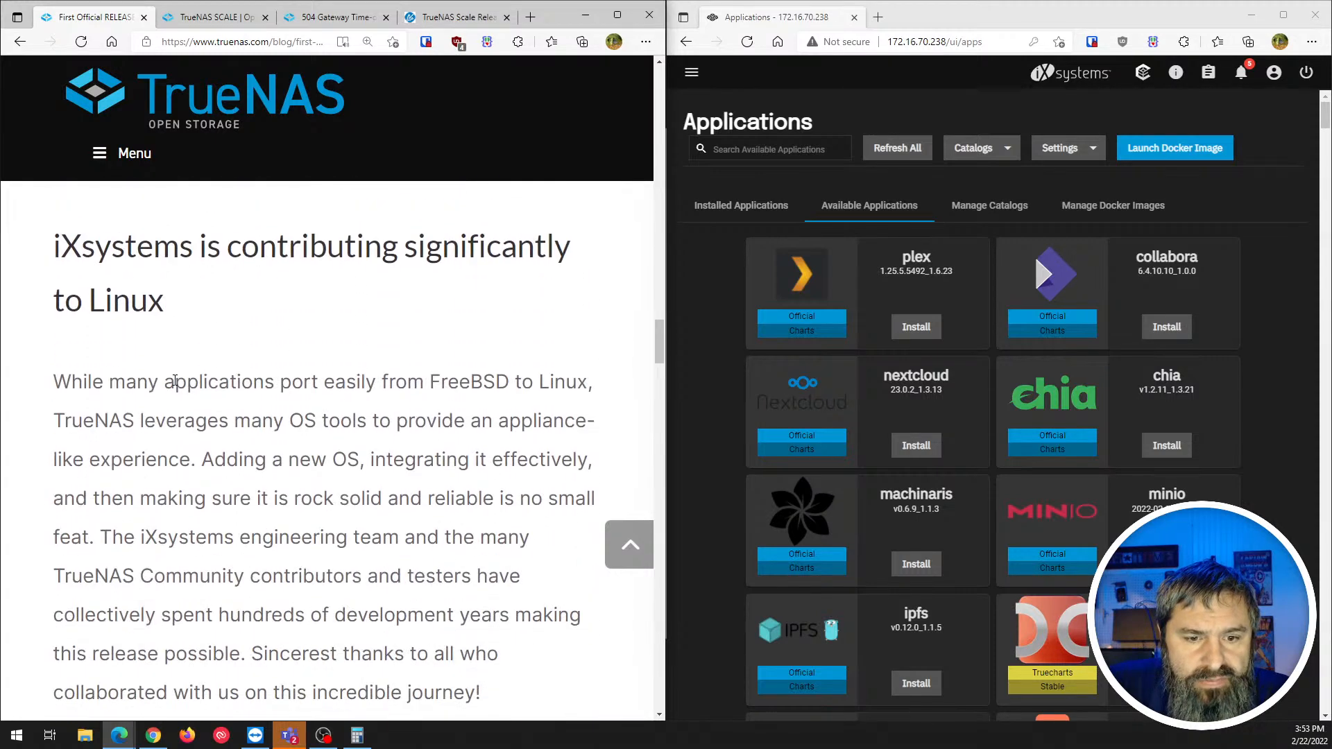
scroll(175, 379, "down", 3)
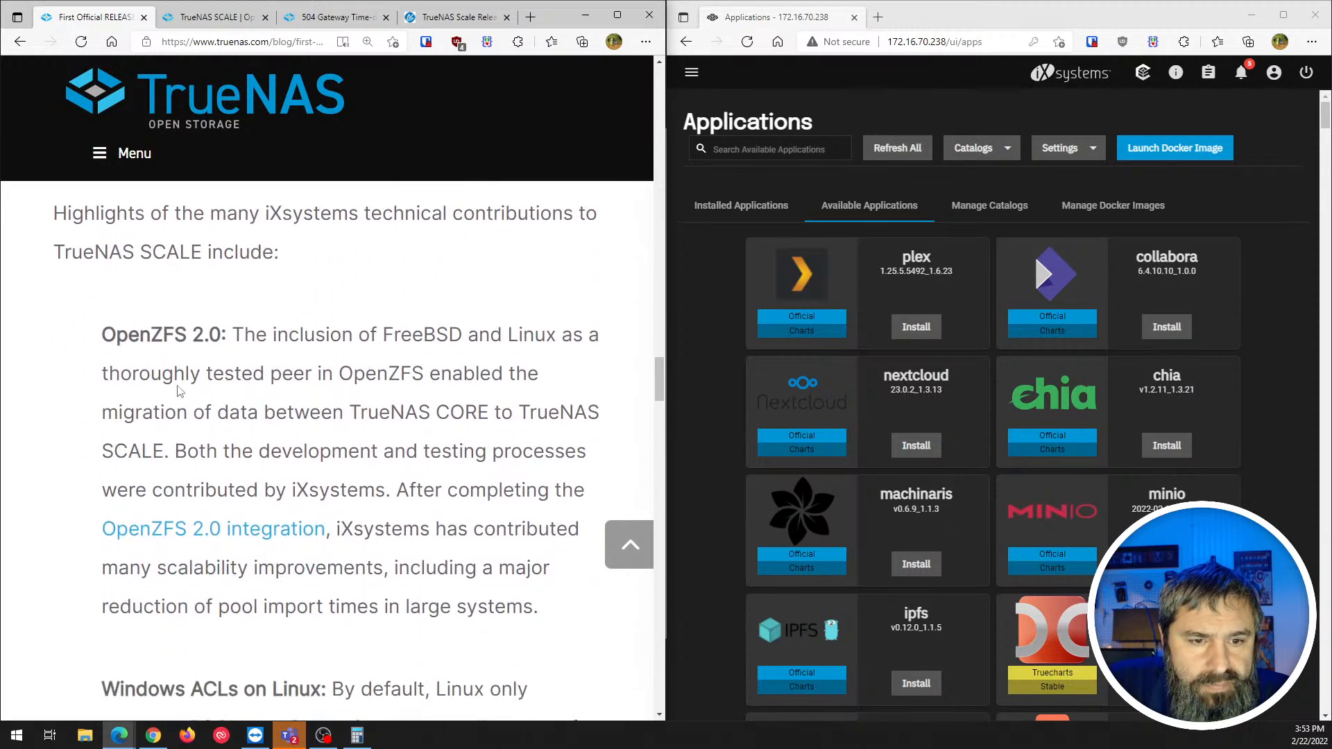
scroll(181, 389, "down", 2)
scroll(180, 389, "down", 3)
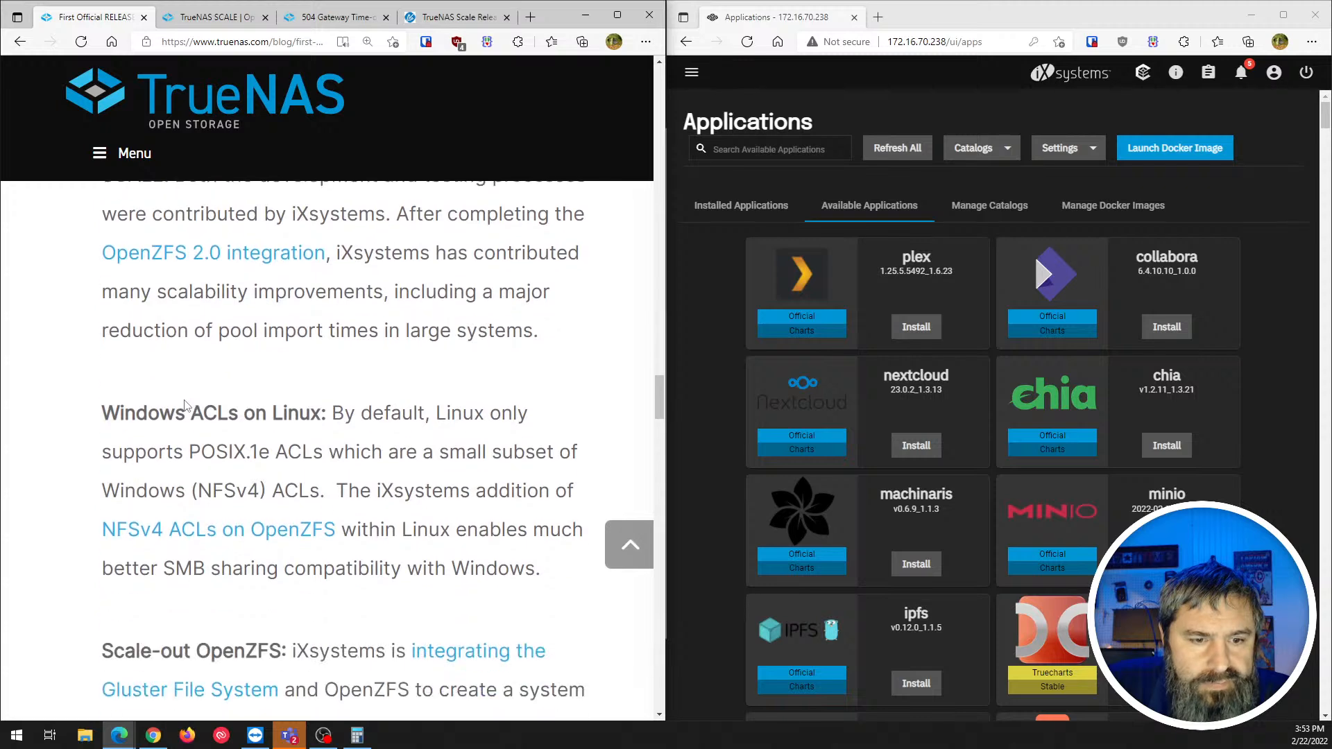
scroll(121, 396, "up", 7)
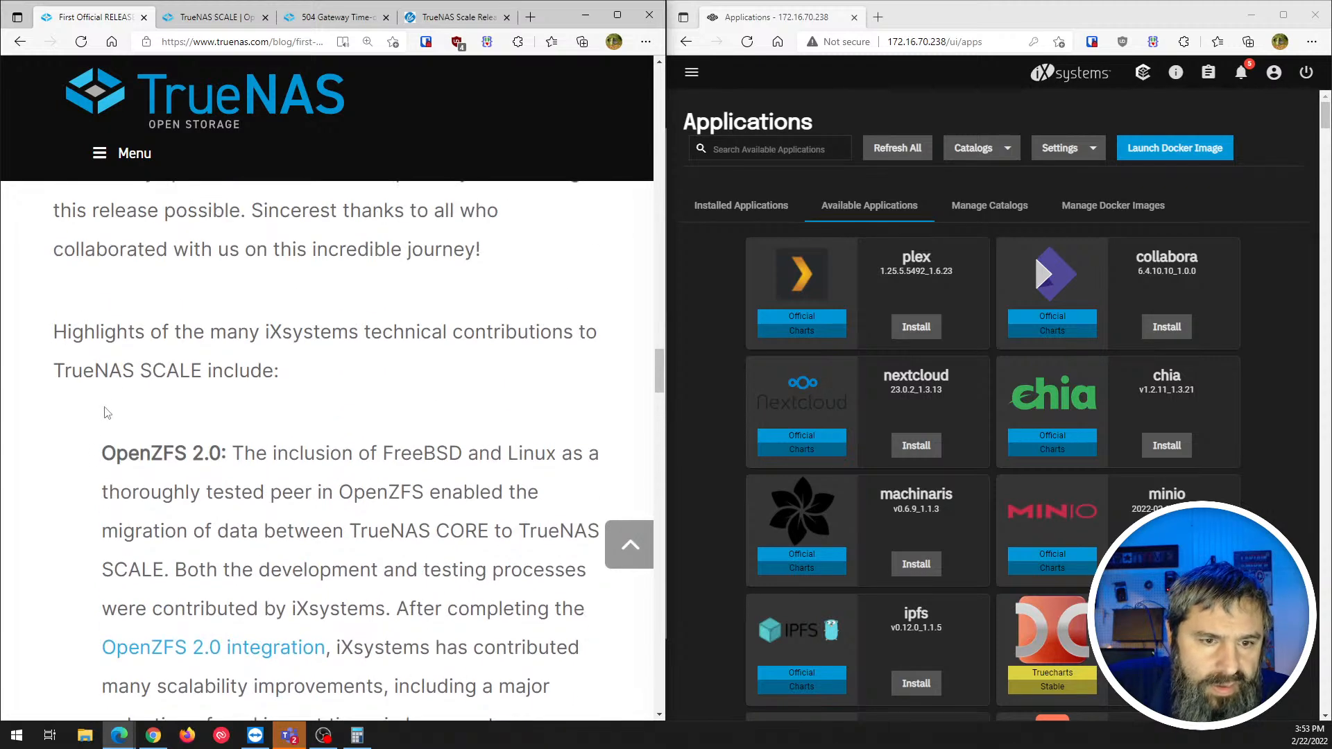
scroll(127, 389, "down", 2)
scroll(170, 388, "down", 5)
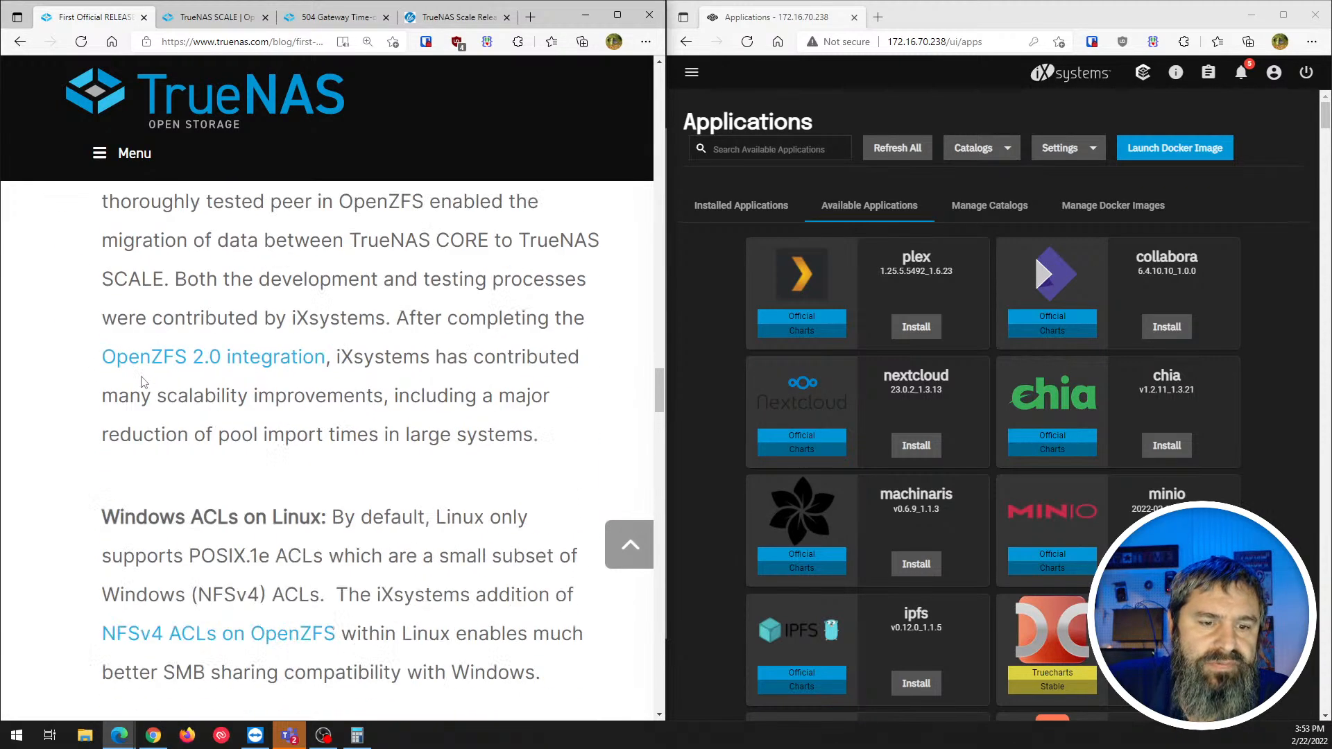
left_click_drag(160, 336, 303, 338)
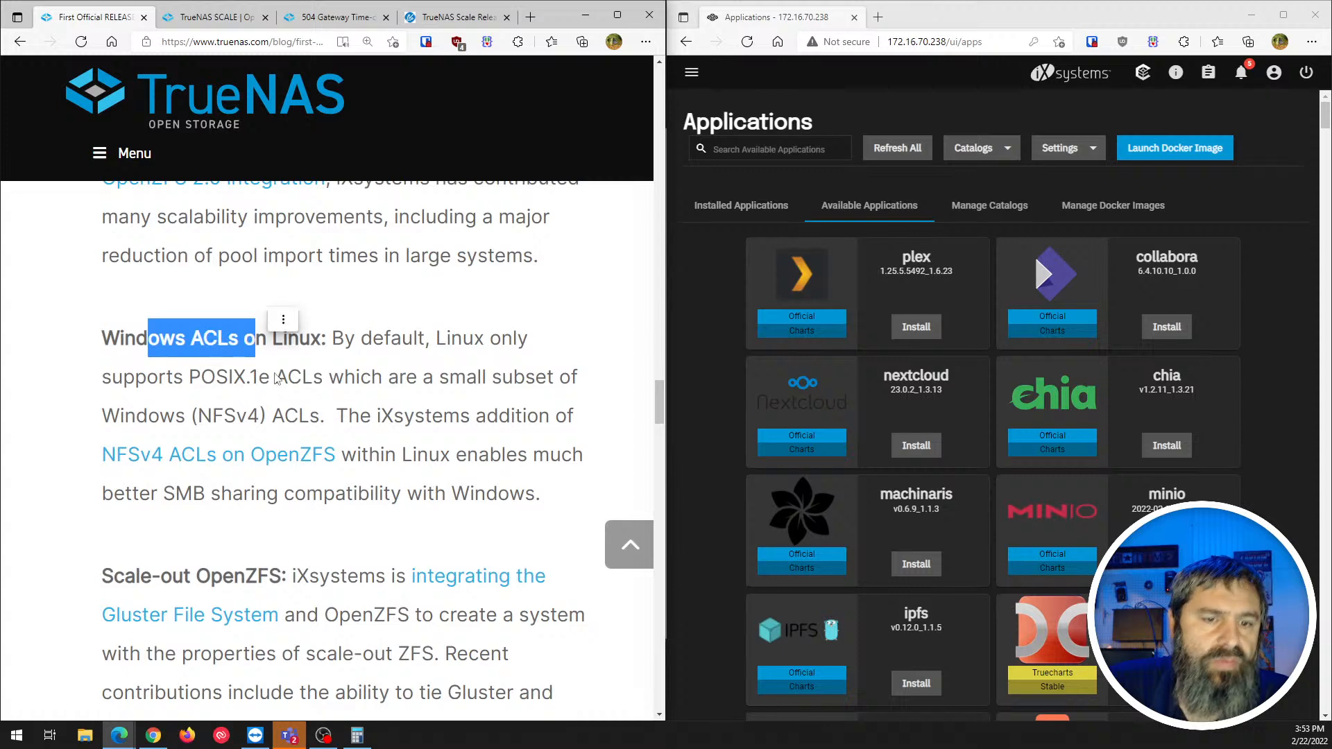
left_click(273, 376)
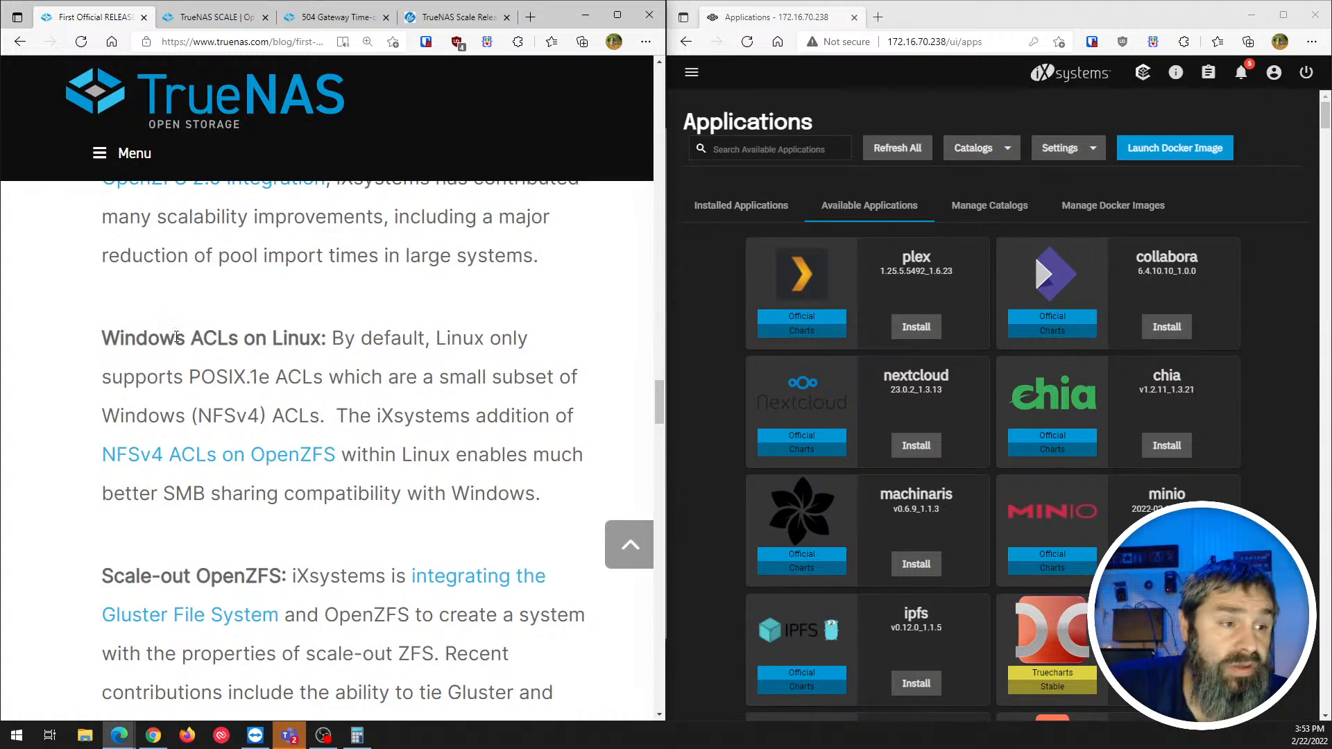
left_click_drag(119, 338, 309, 338)
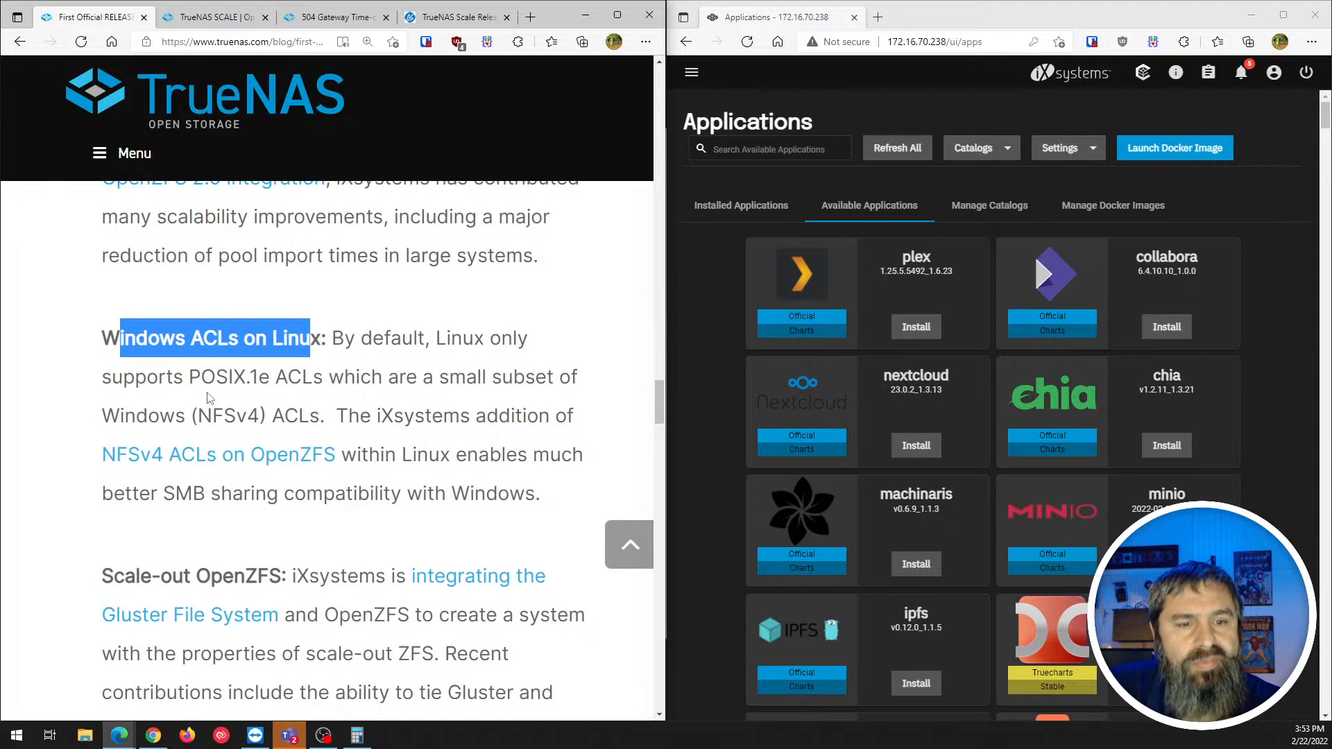
scroll(209, 398, "down", 1)
scroll(168, 433, "down", 1)
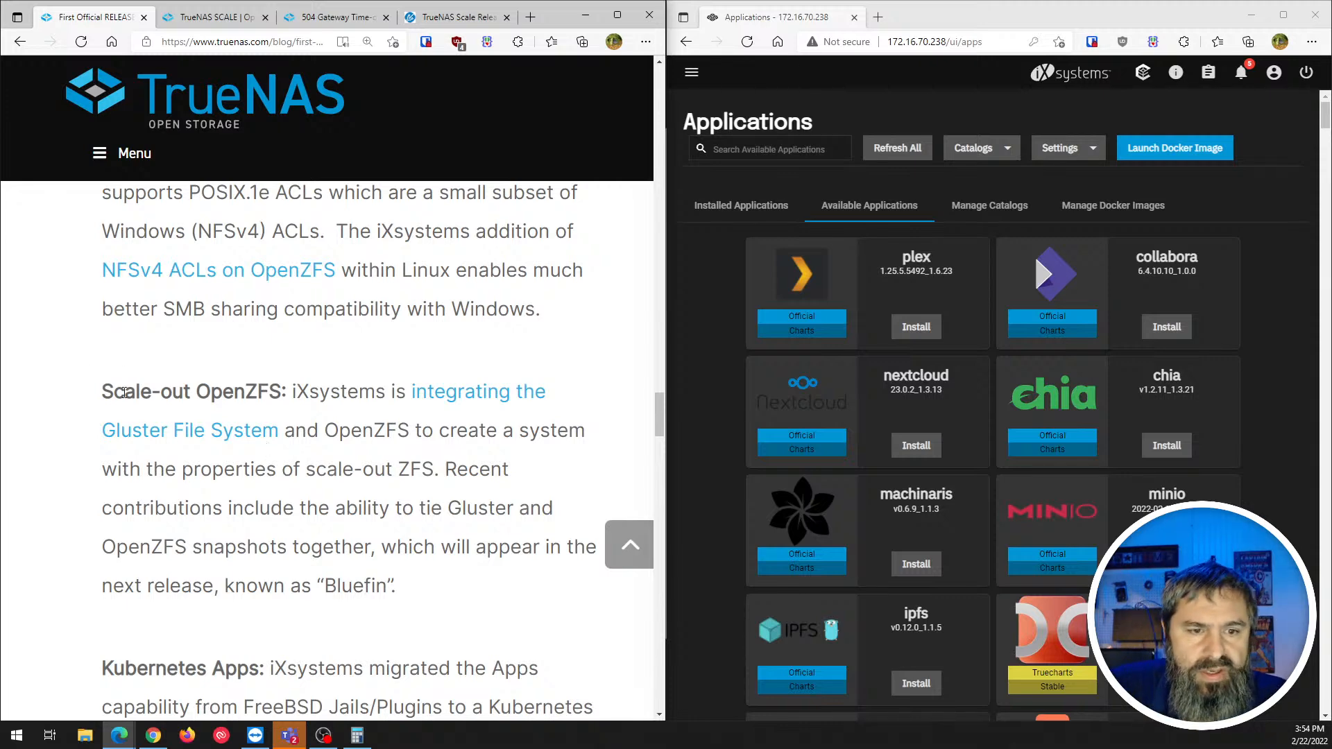
left_click_drag(126, 392, 215, 386)
left_click(281, 397)
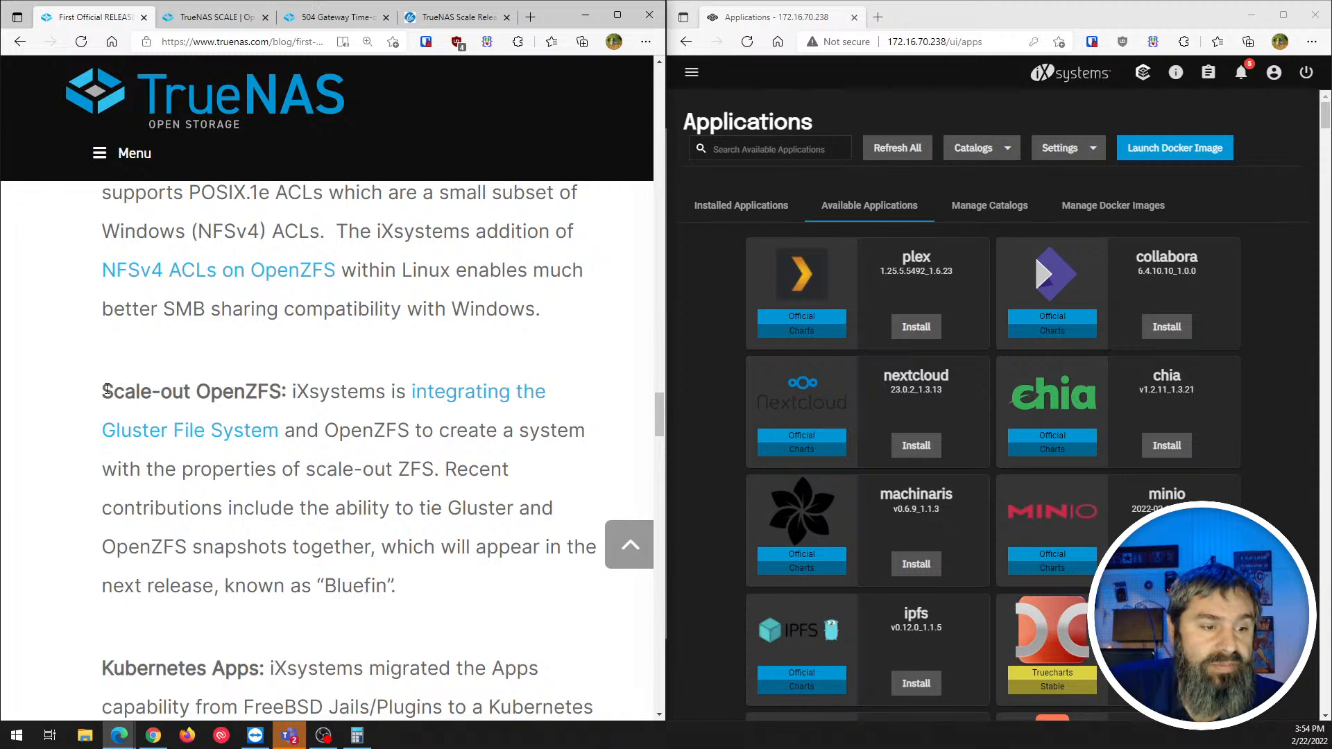
left_click_drag(102, 393, 281, 386)
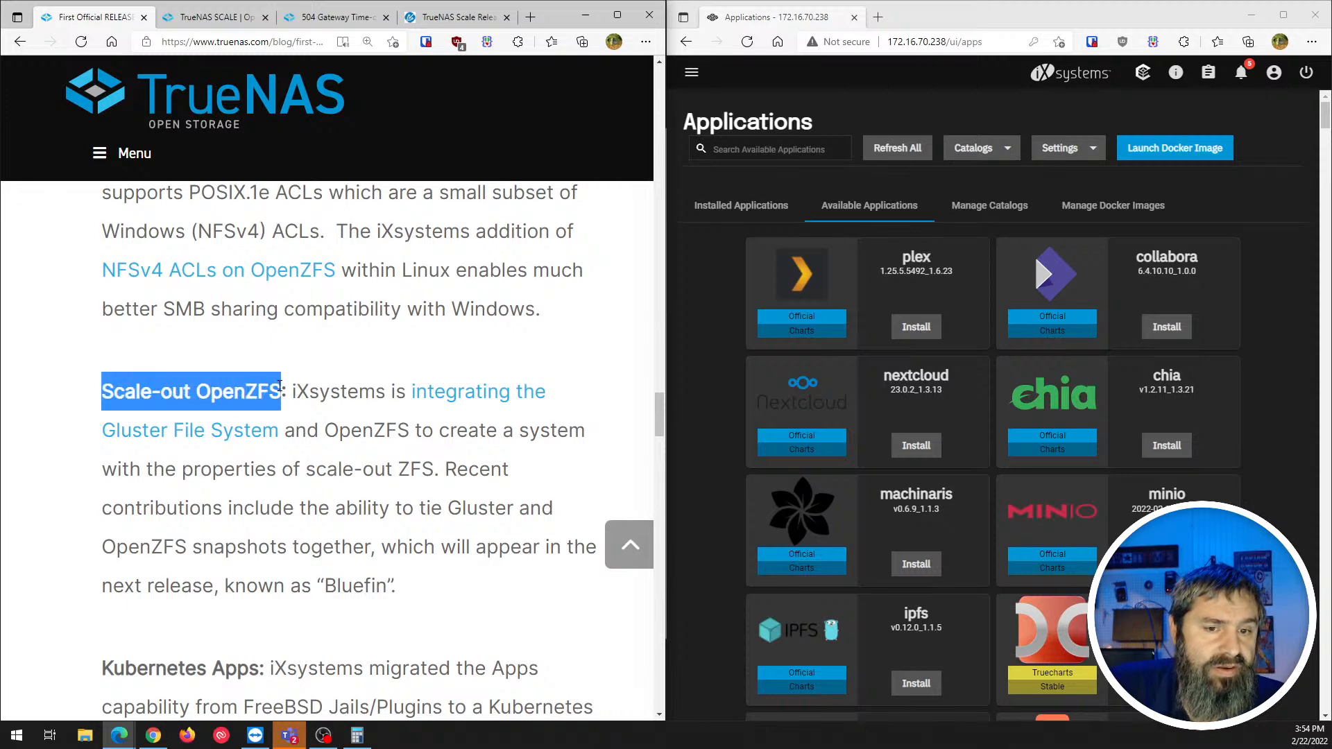
left_click(350, 395)
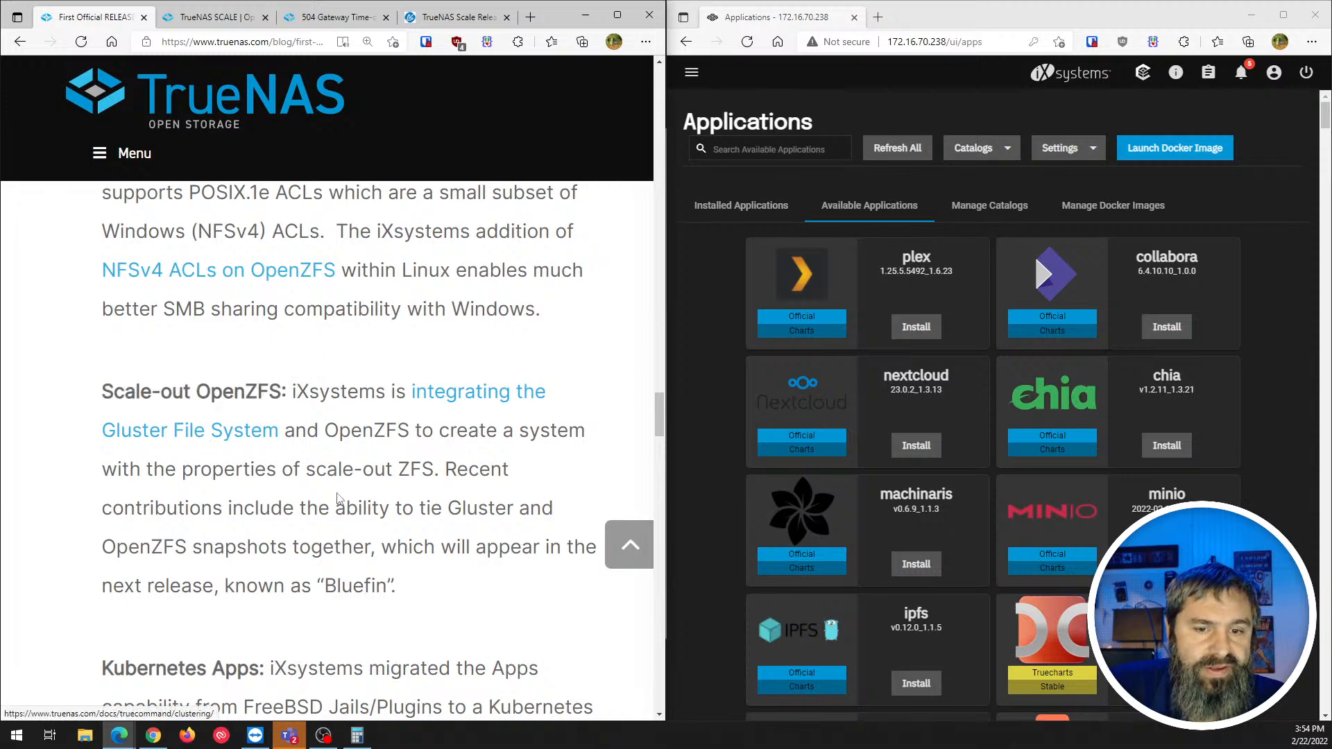
scroll(342, 463, "down", 1)
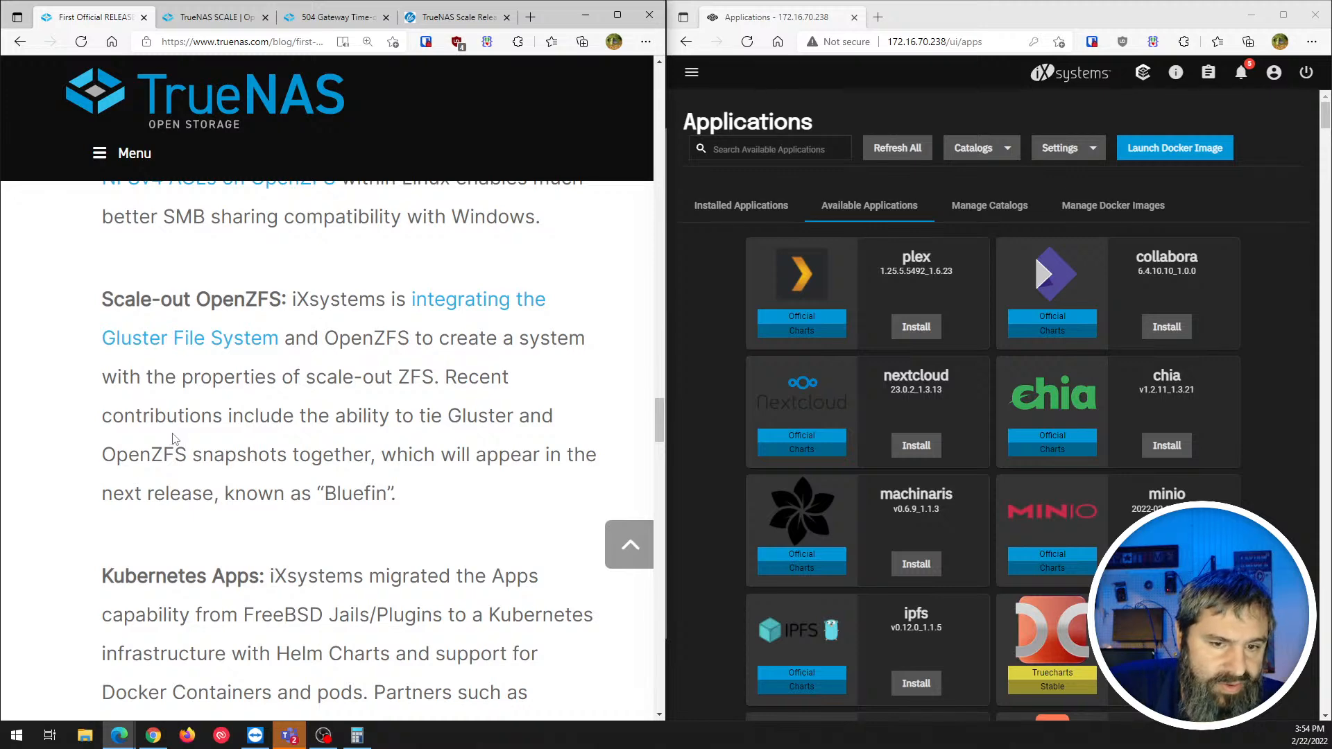
scroll(174, 438, "down", 1)
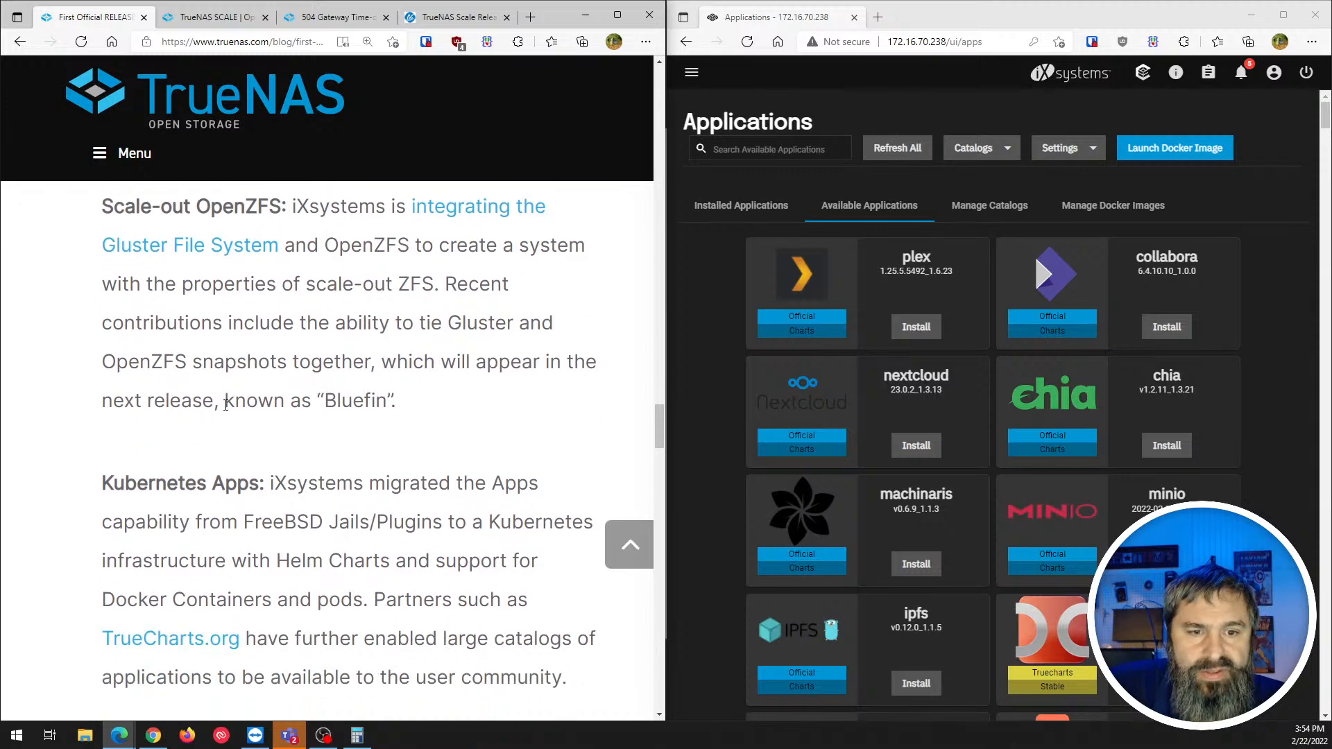
left_click_drag(225, 404, 387, 378)
left_click(245, 364)
scroll(240, 367, "up", 1)
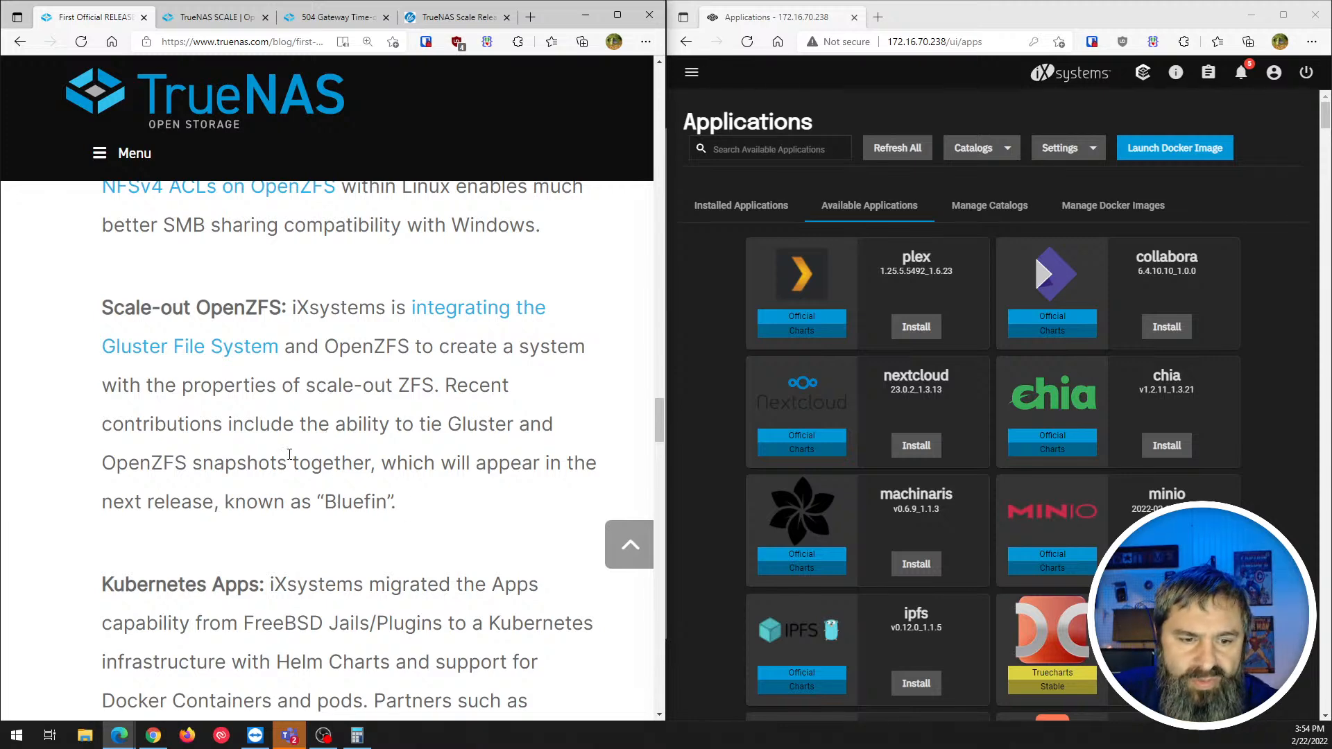
scroll(290, 454, "down", 1)
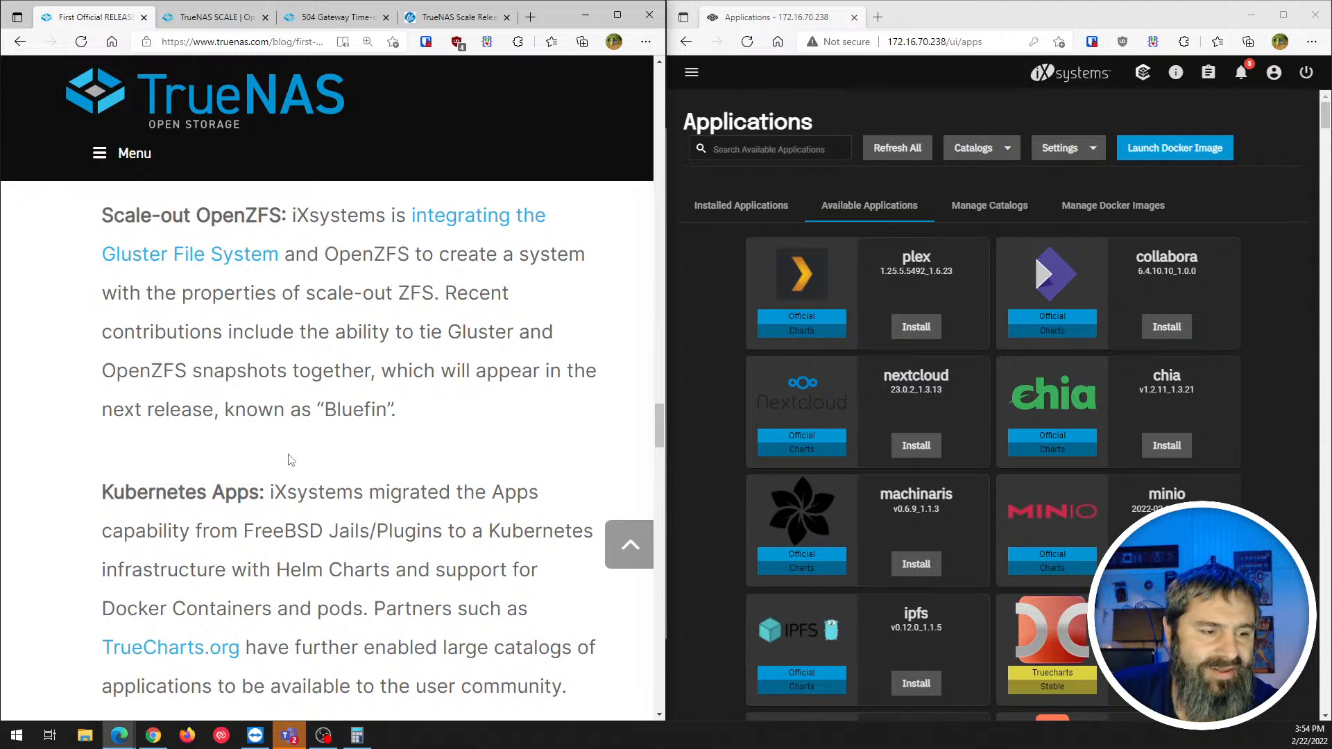
scroll(289, 459, "down", 1)
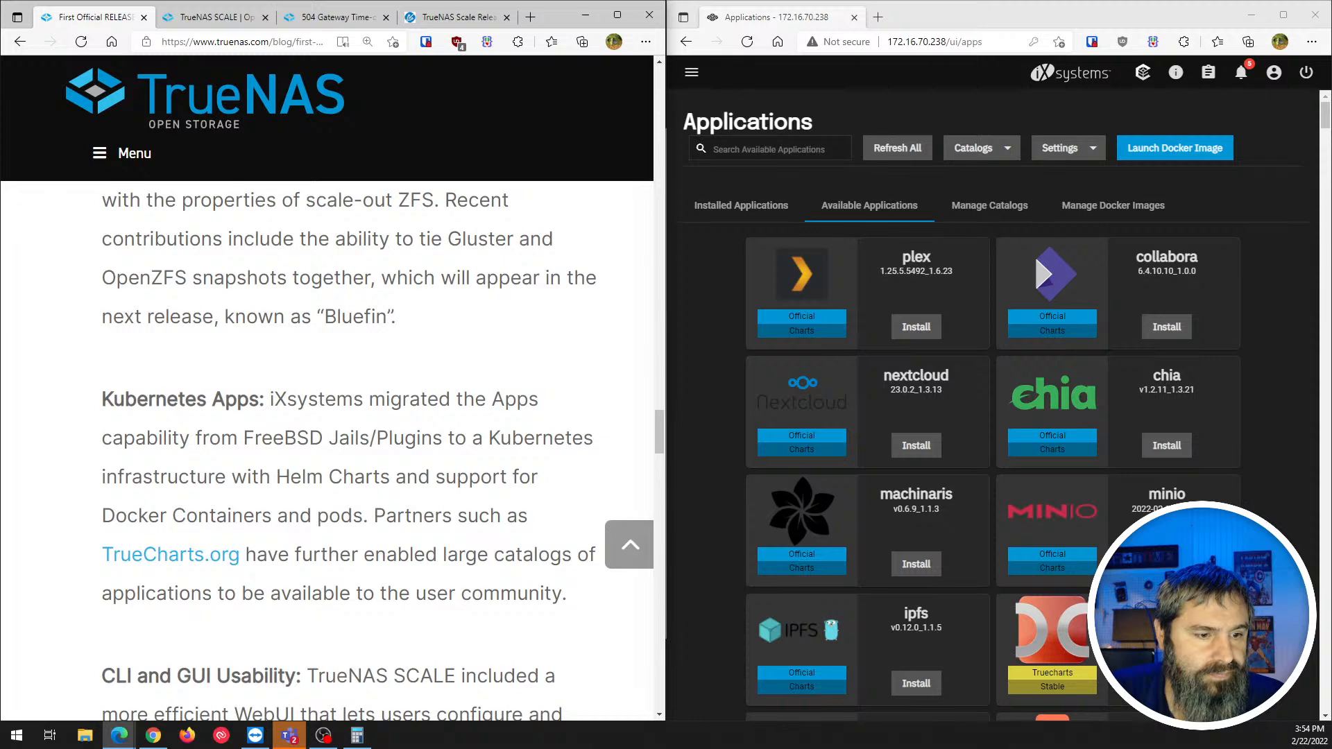
scroll(235, 485, "down", 3)
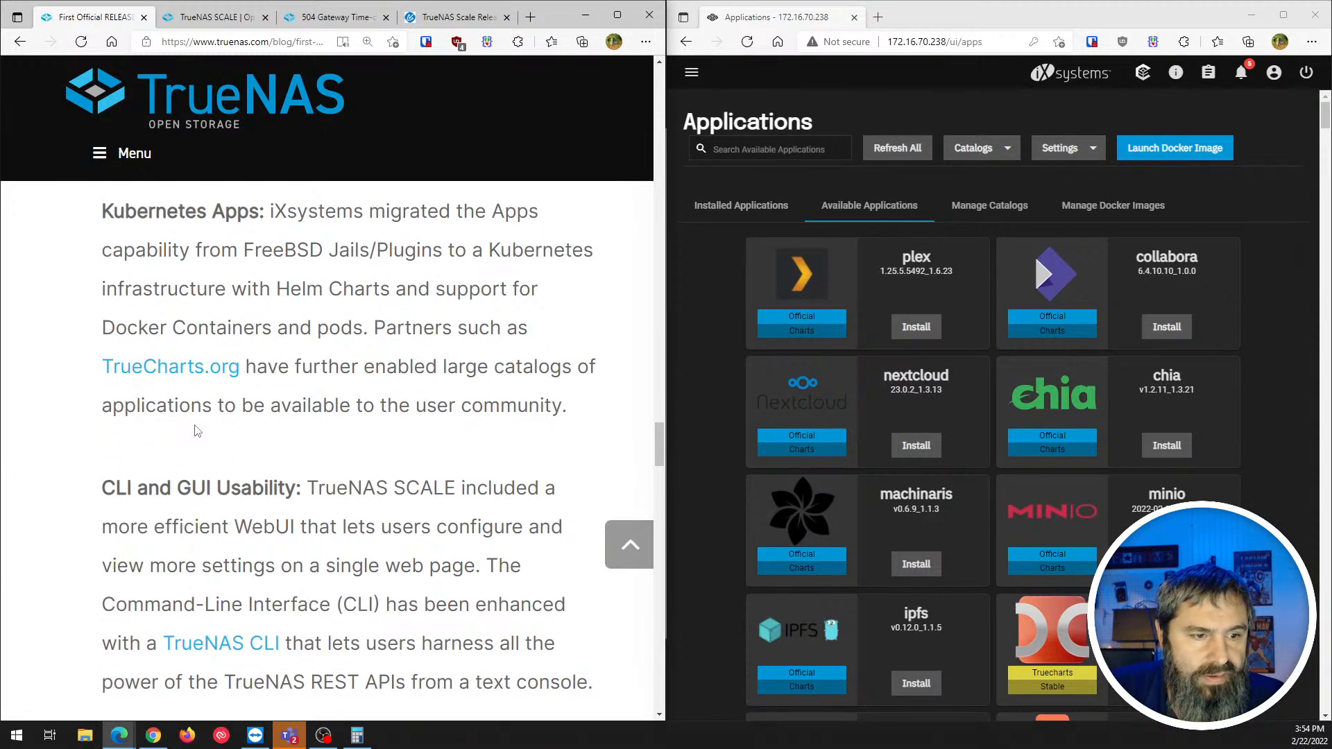
scroll(135, 354, "up", 2)
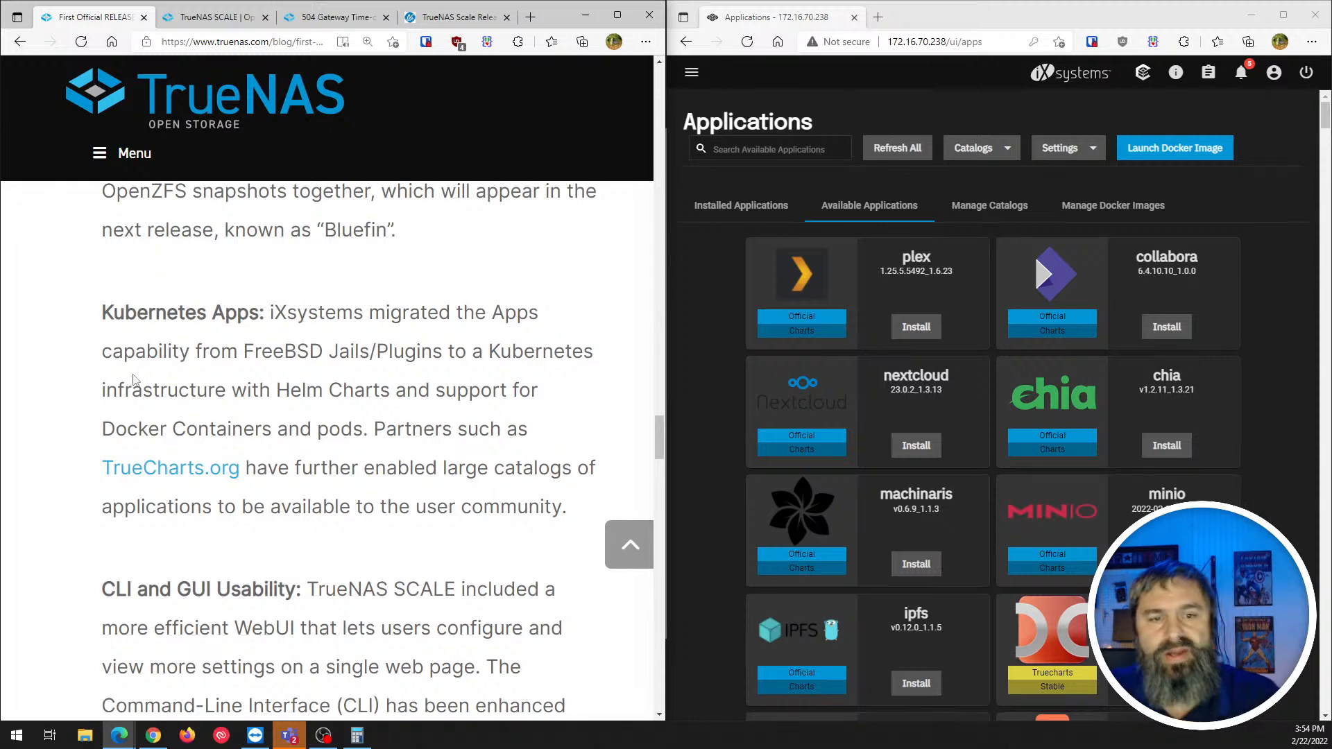
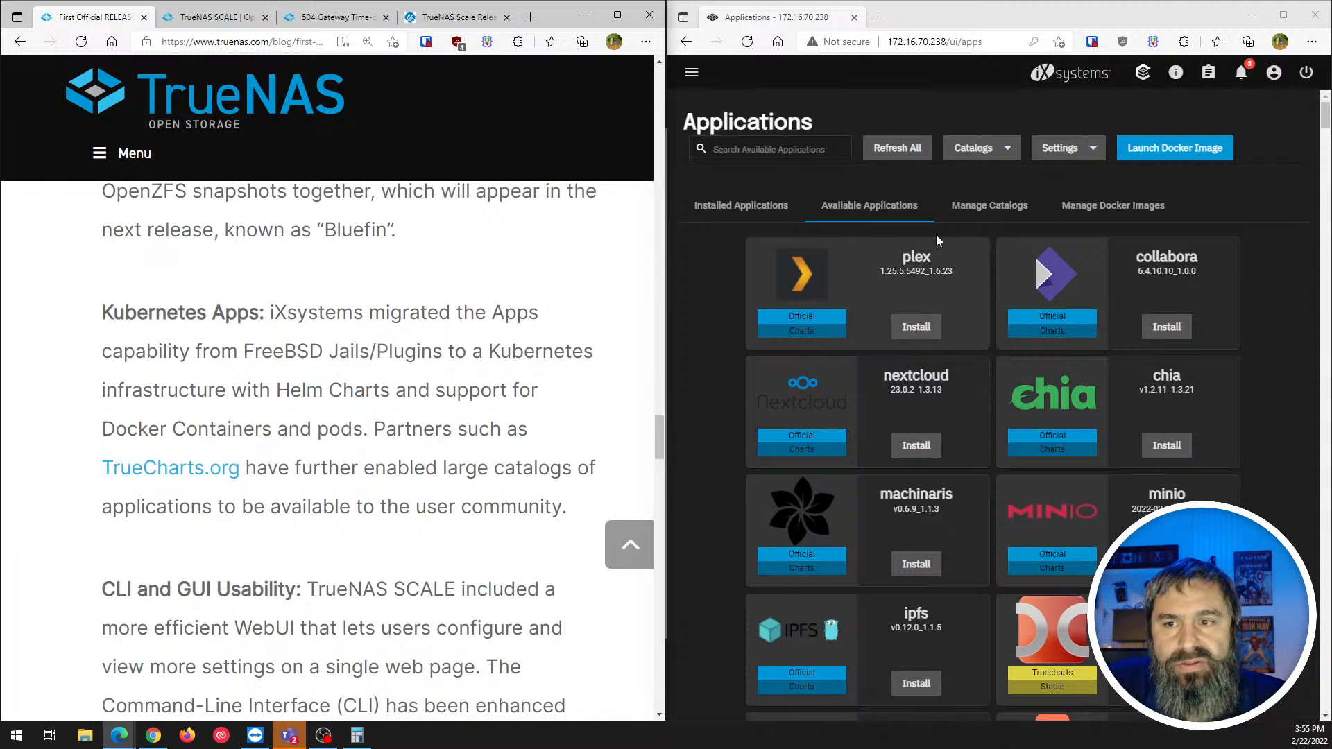
- List the Official and Truecharts catalogs, then view and close the Truecharts catalog summary
left_click(982, 210)
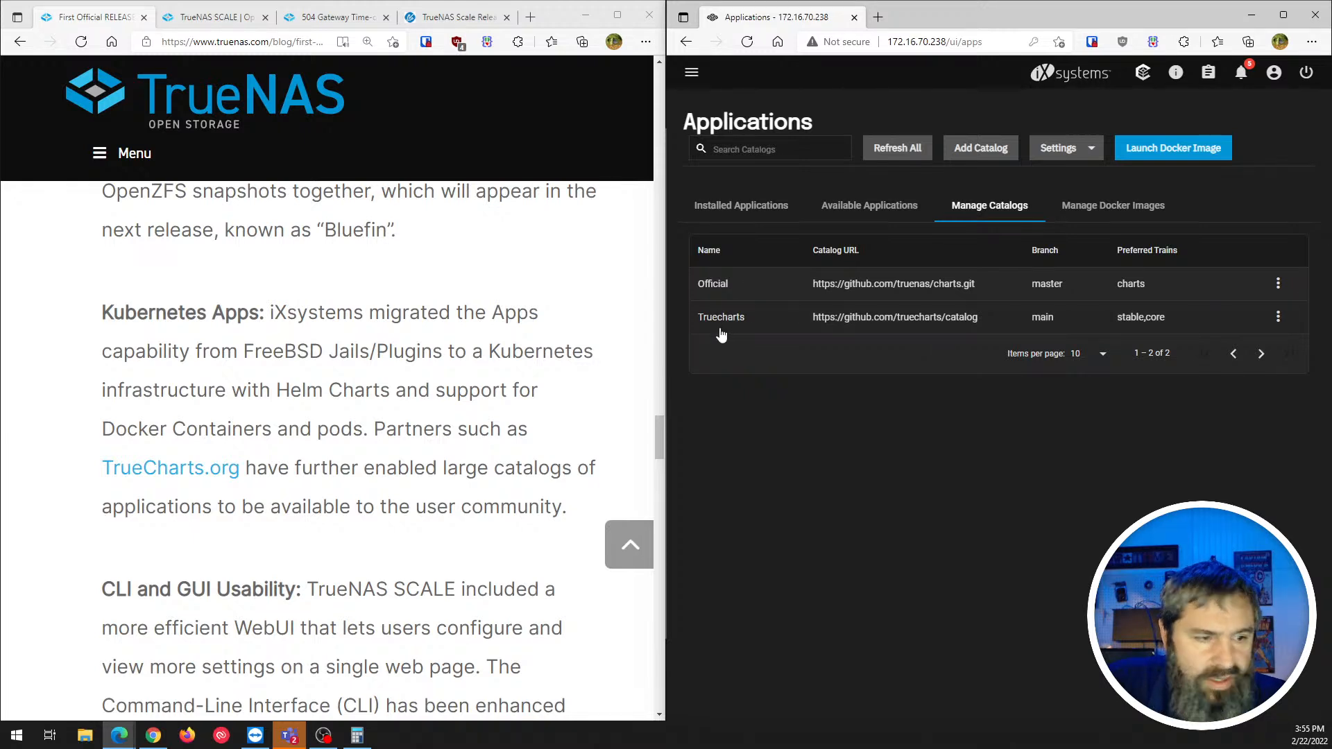
left_click_drag(701, 325, 752, 327)
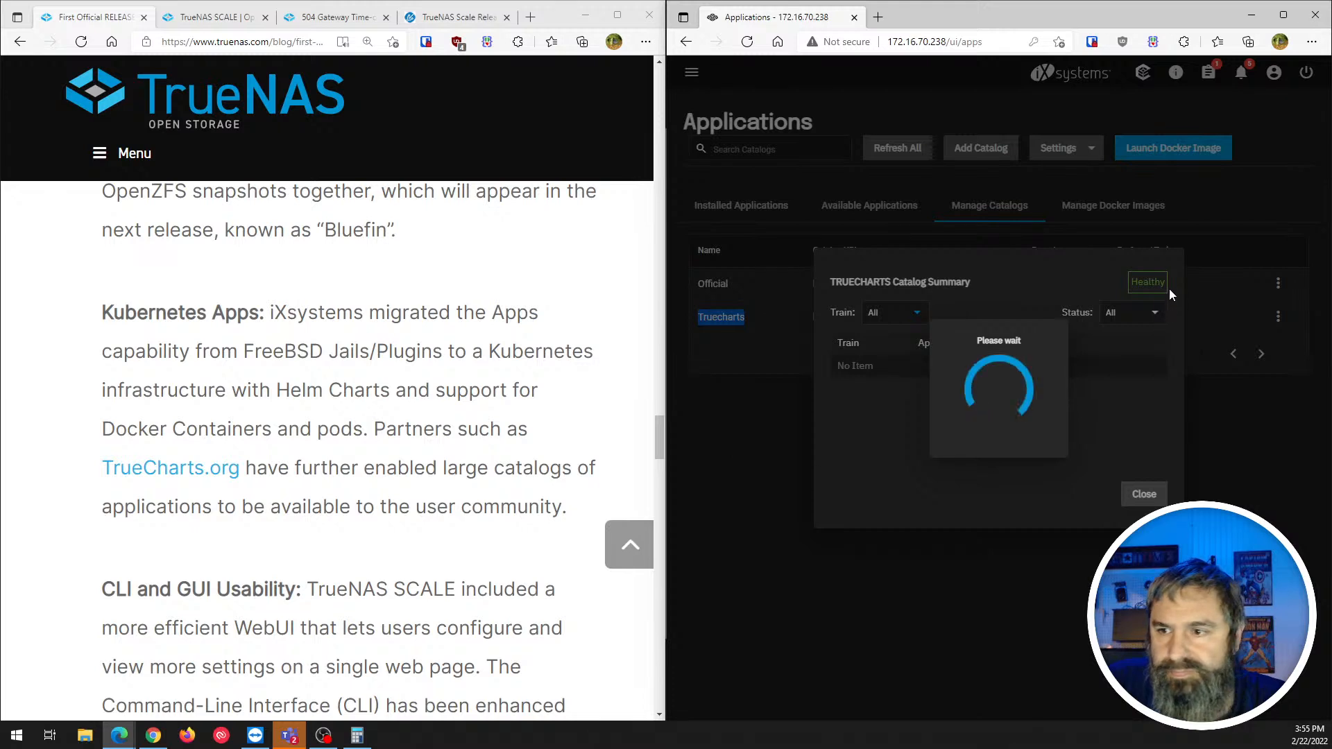
left_click(1138, 494)
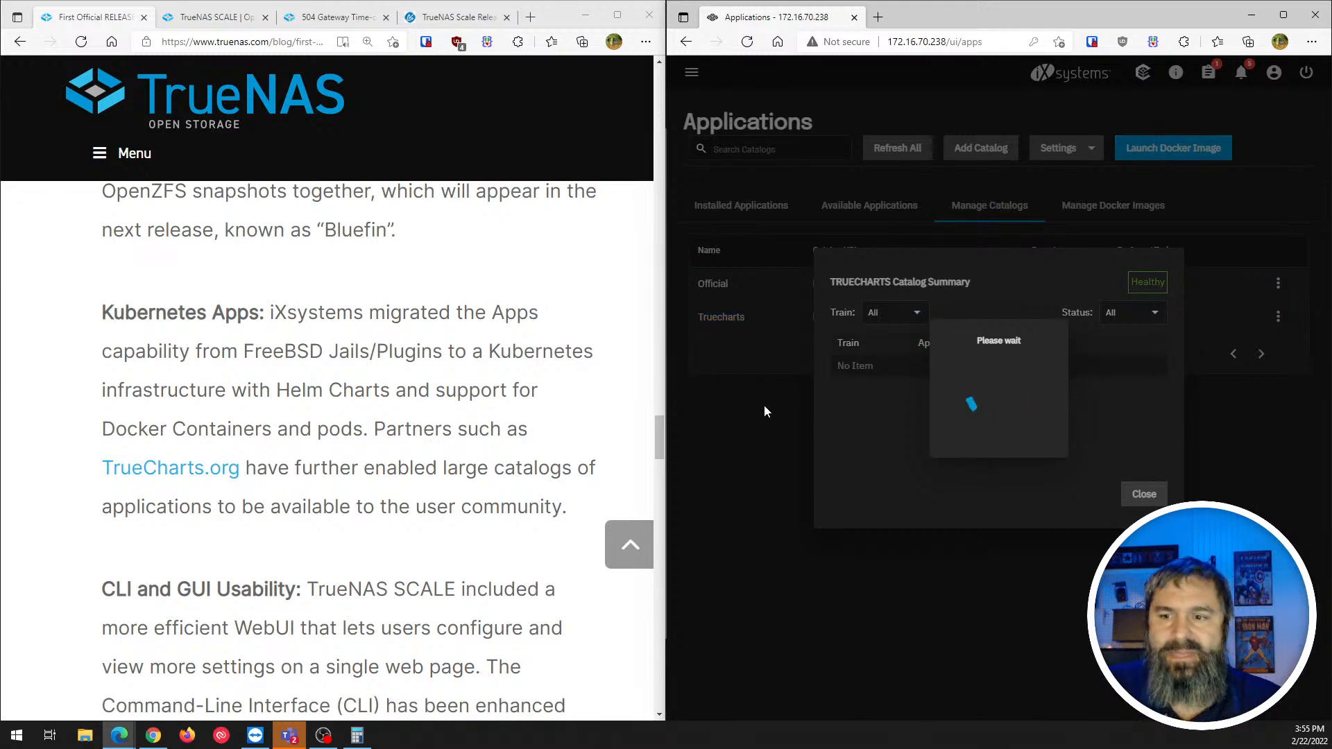
left_click(1142, 494)
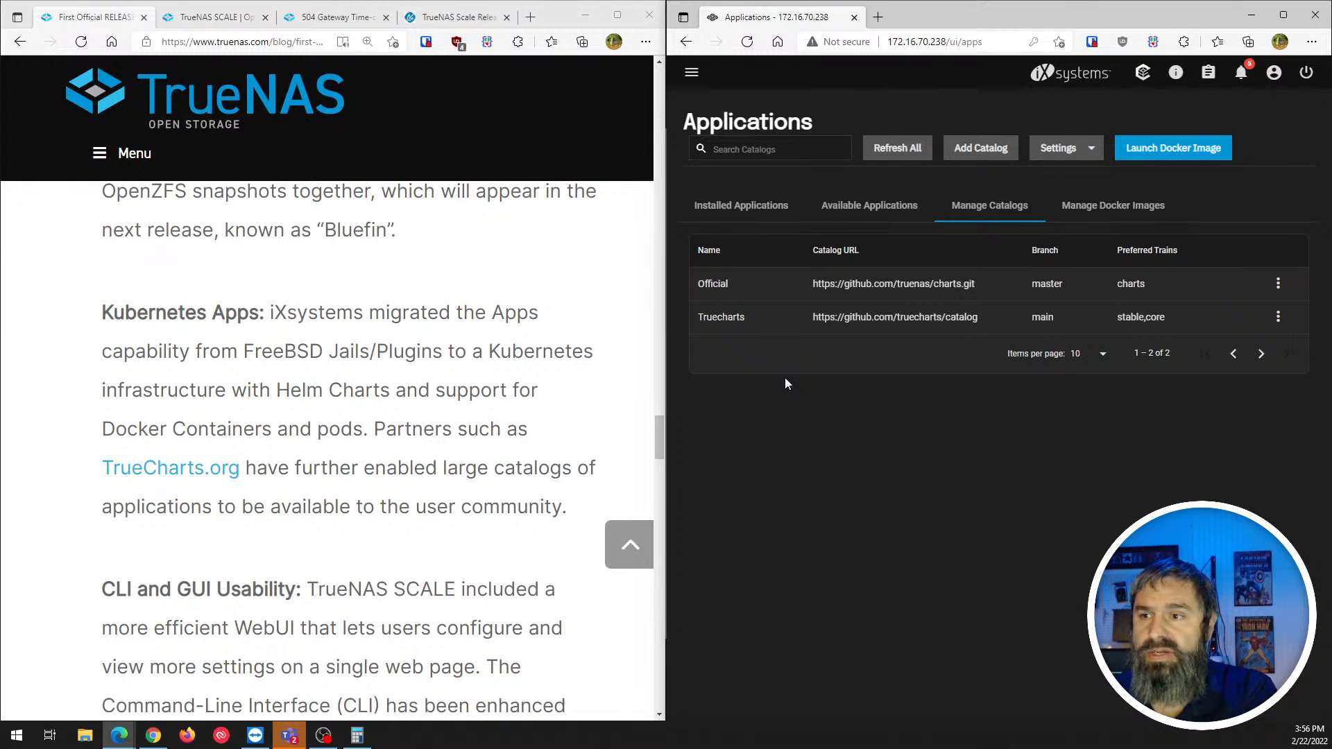
scroll(218, 426, "down", 4)
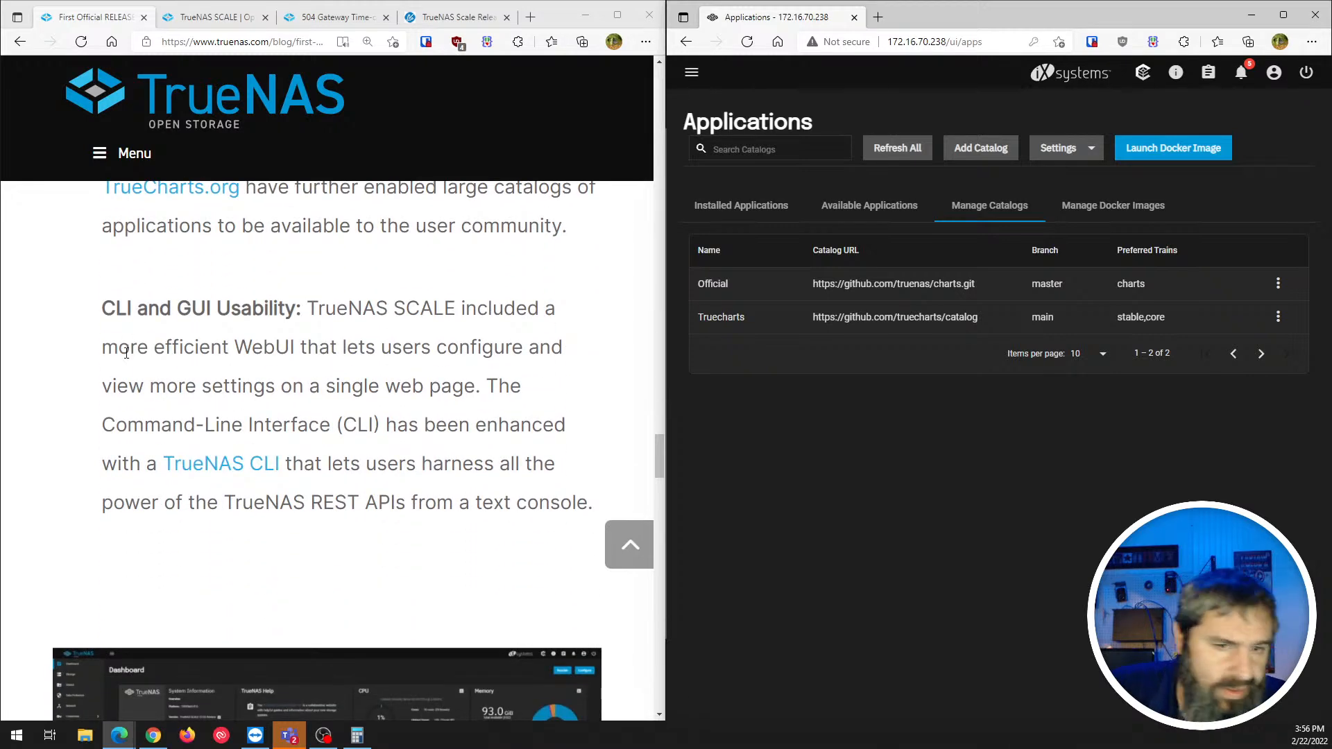
scroll(125, 377, "down", 4)
scroll(122, 376, "down", 6)
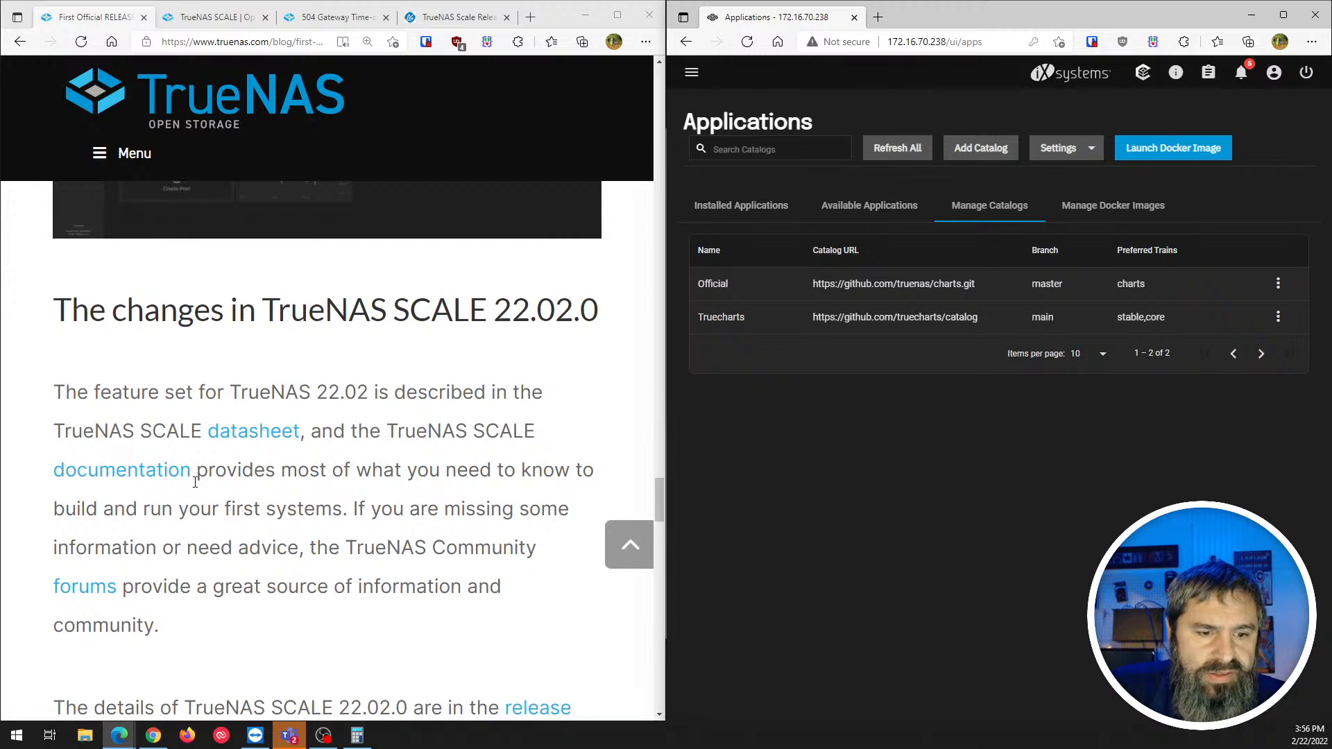
scroll(196, 467, "down", 1)
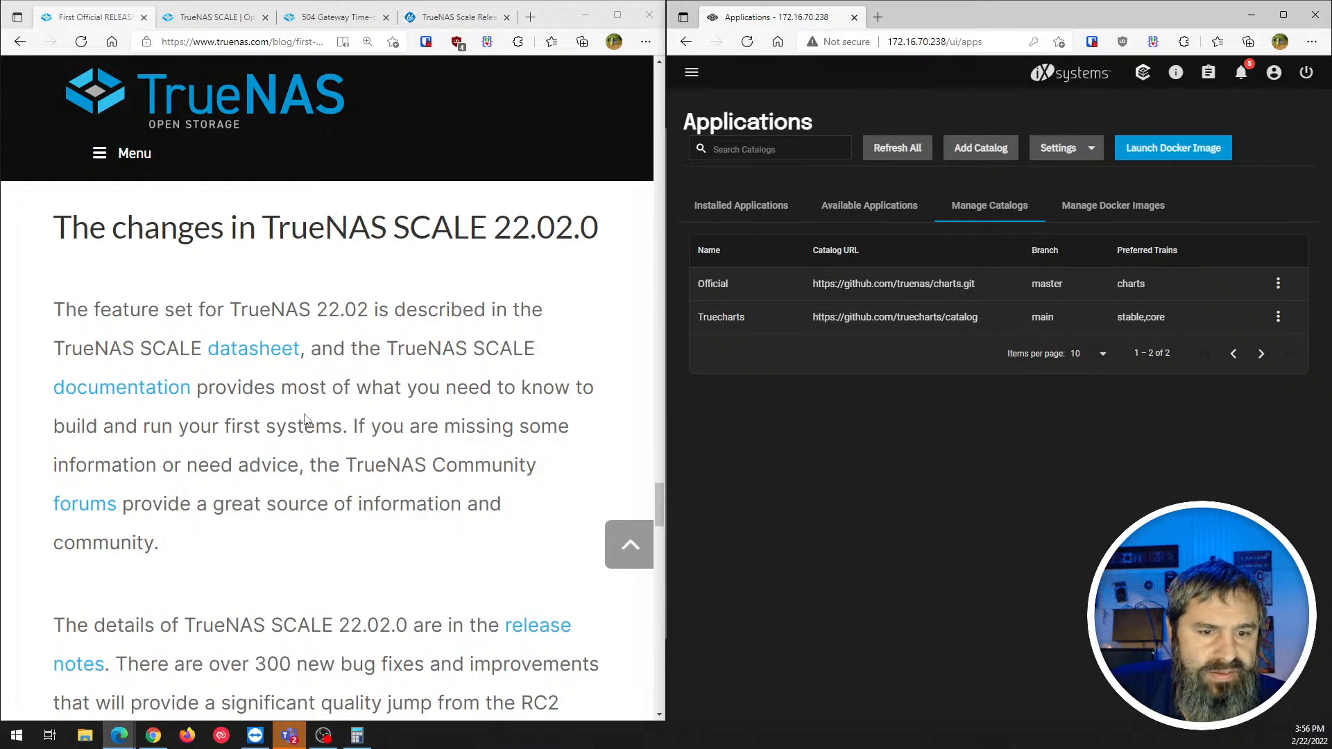
scroll(218, 470, "down", 3)
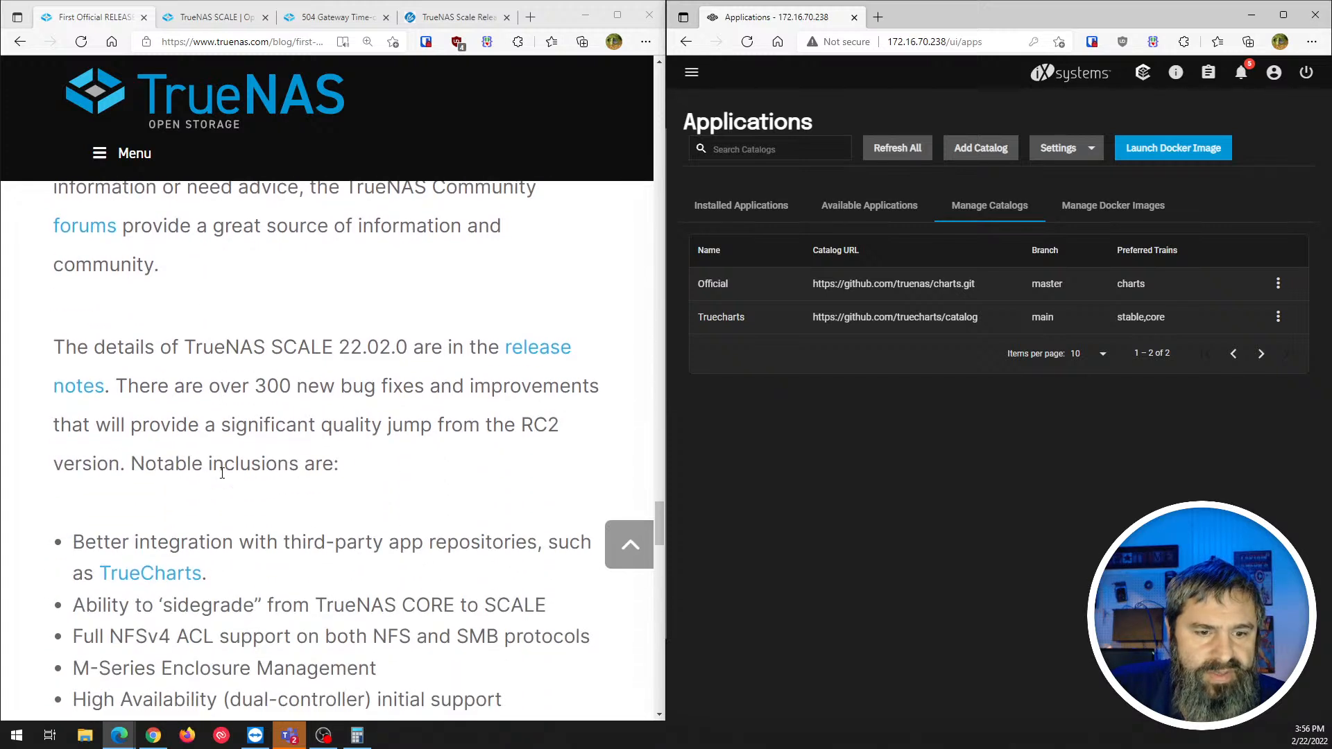
scroll(222, 472, "down", 1)
scroll(222, 473, "down", 1)
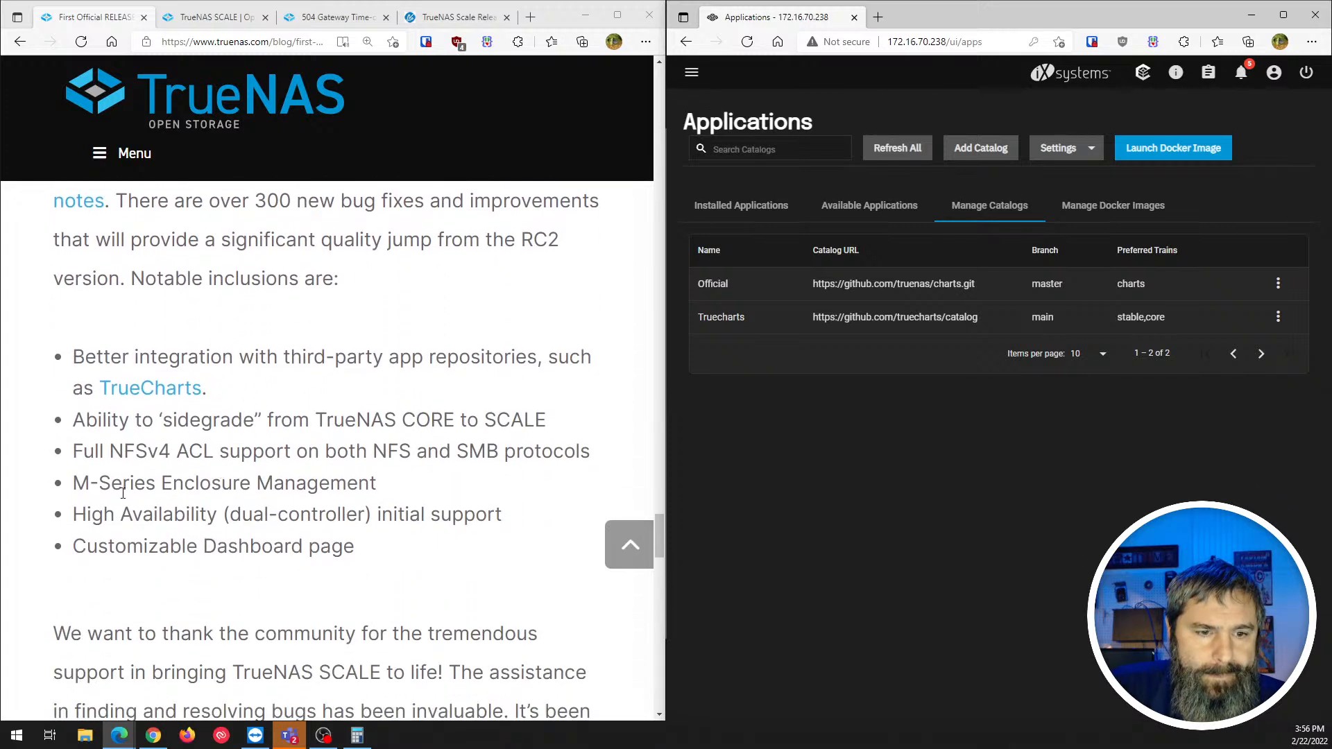
scroll(120, 457, "down", 5)
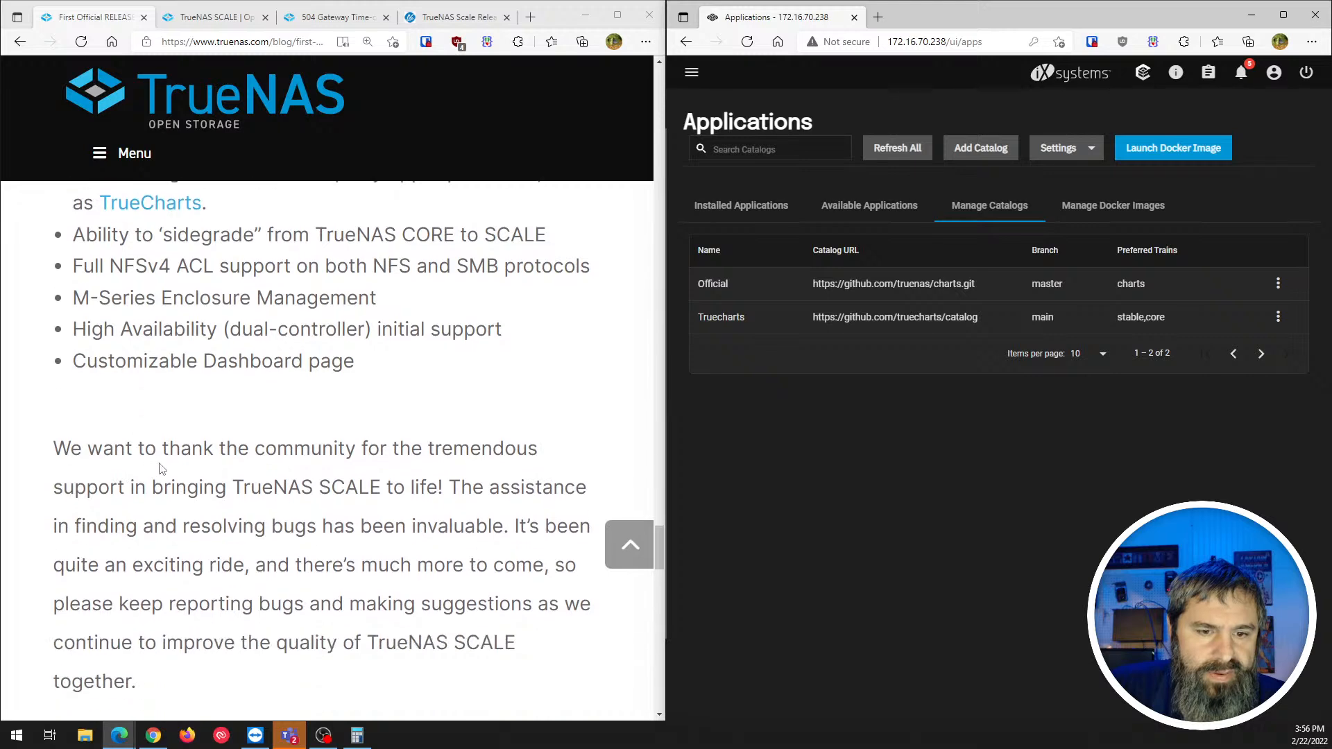
scroll(256, 465, "down", 3)
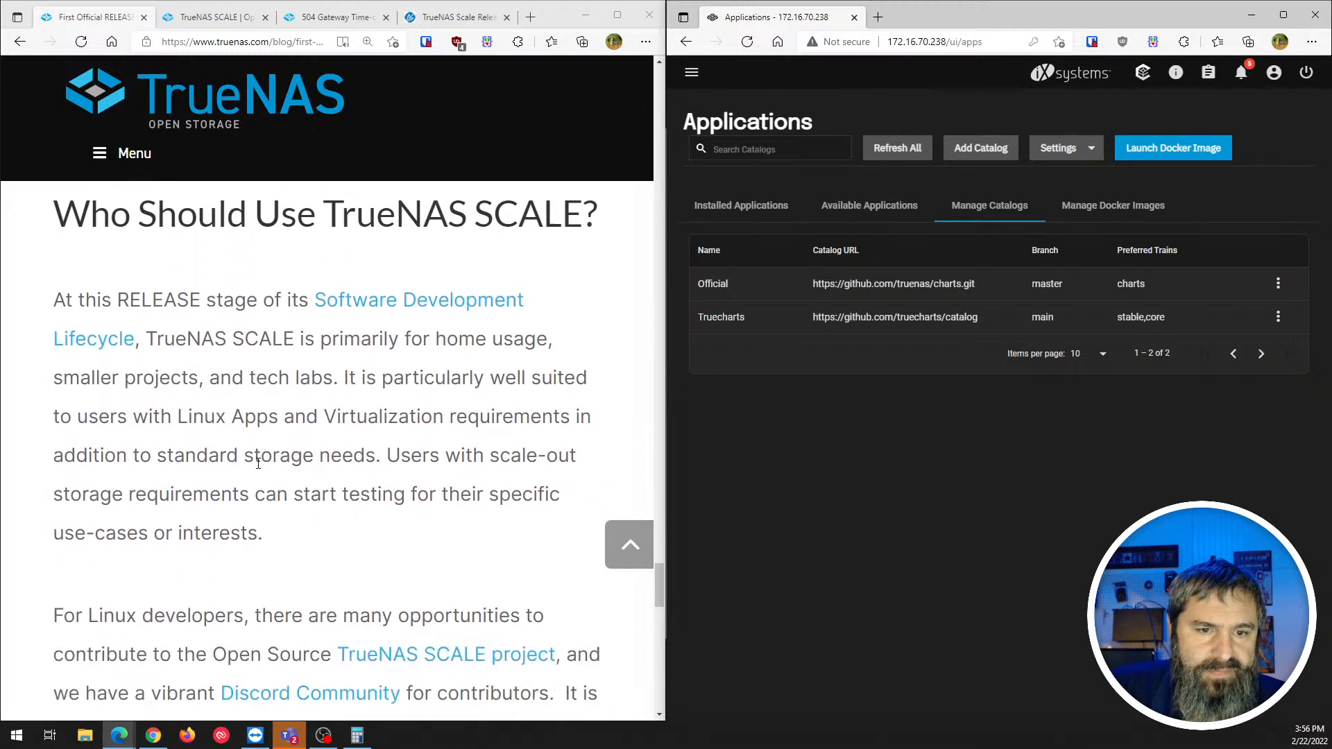
scroll(258, 464, "up", 1)
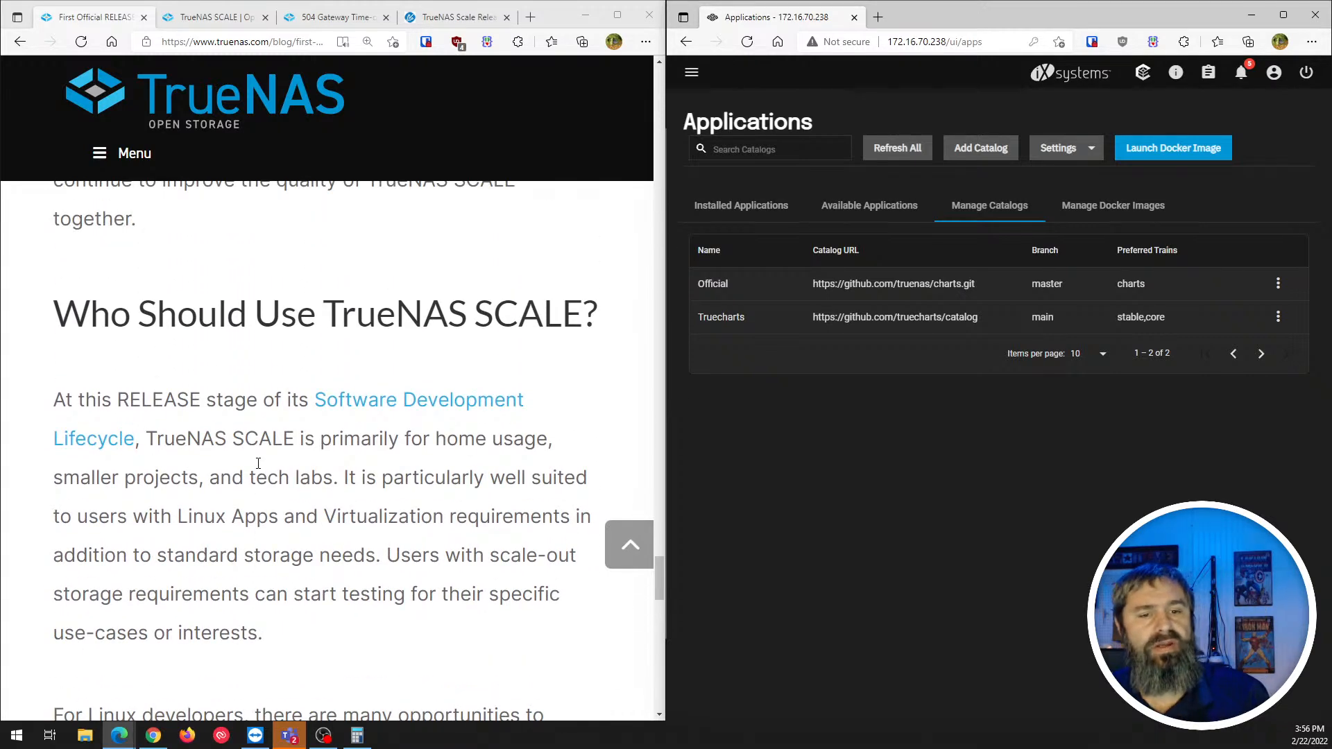
scroll(258, 463, "down", 1)
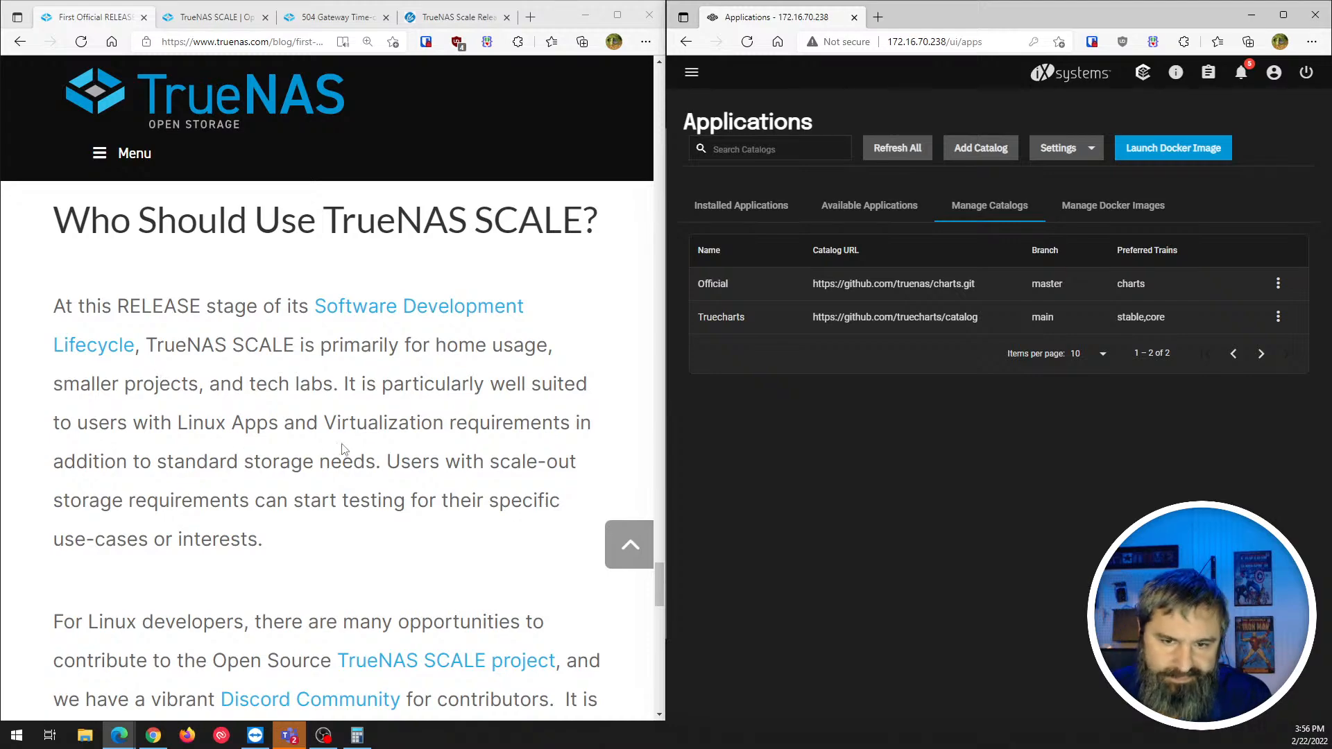
scroll(279, 452, "down", 2)
scroll(134, 447, "down", 3)
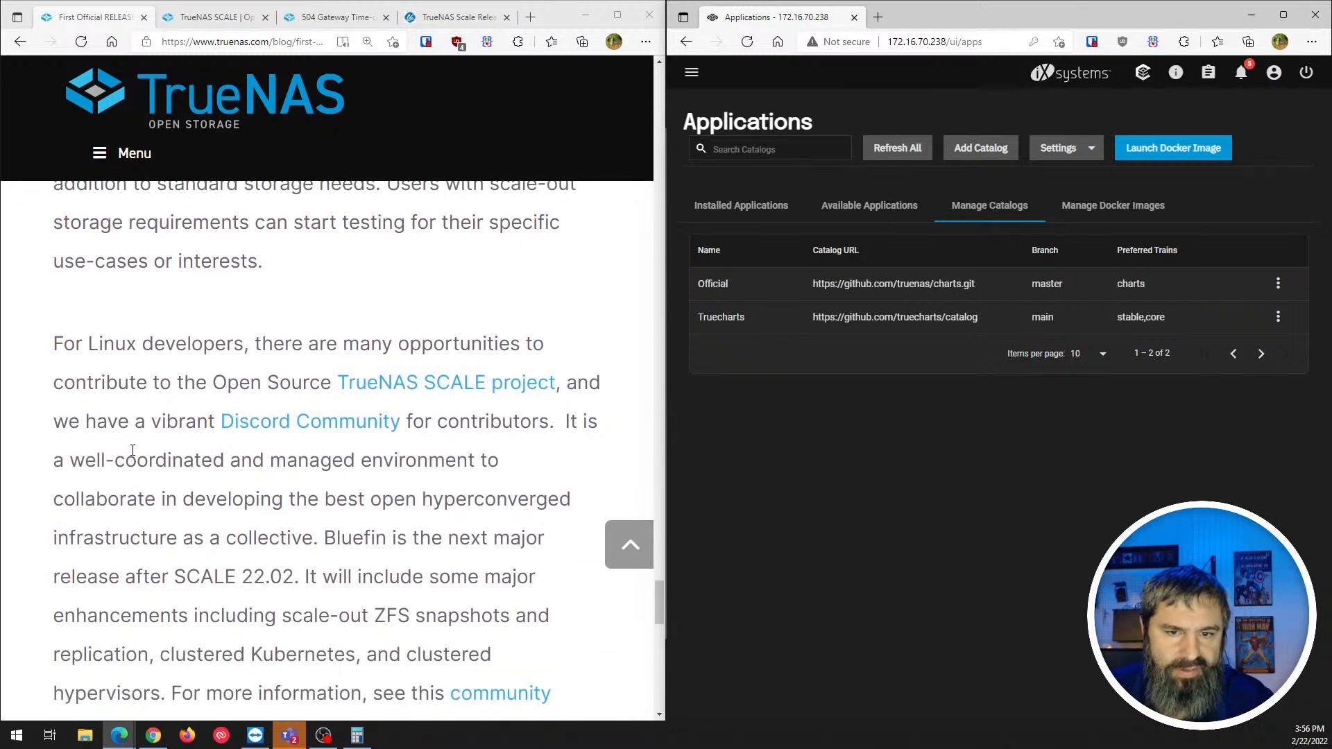
scroll(134, 444, "down", 6)
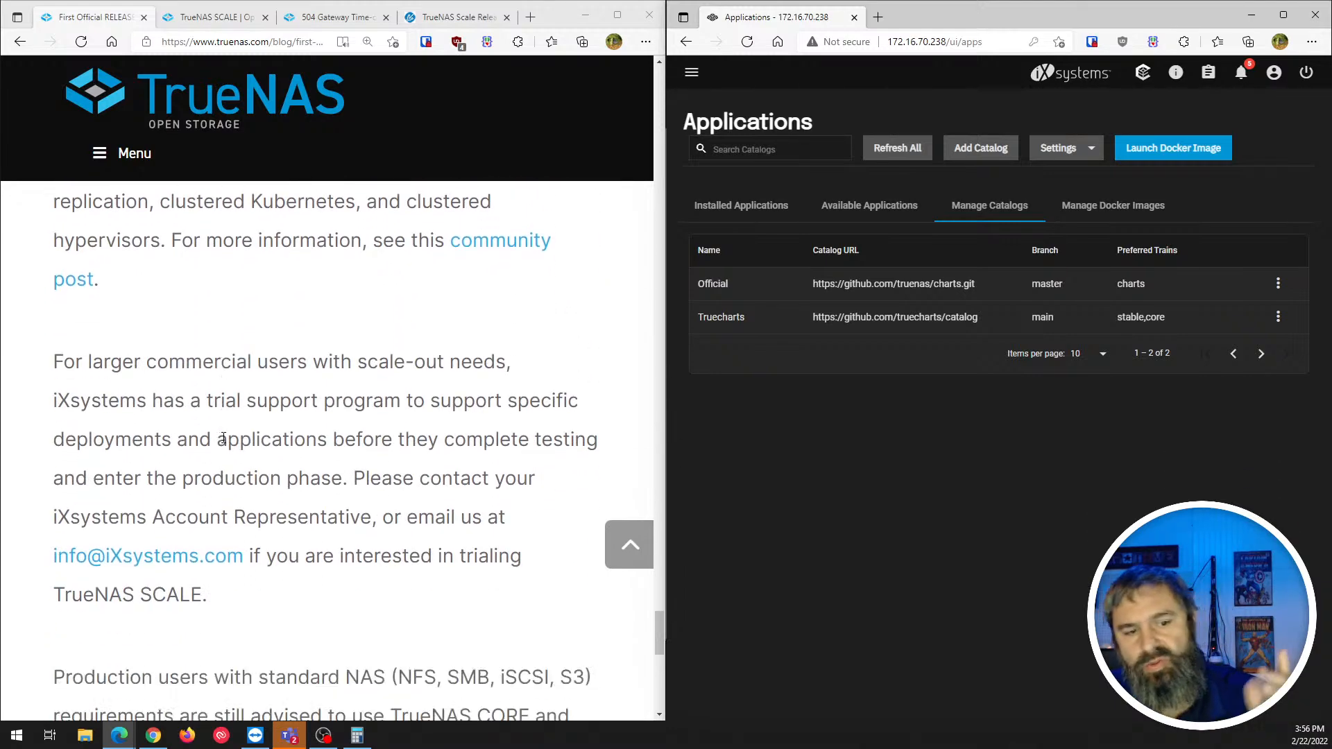
scroll(324, 444, "up", 8)
scroll(325, 444, "up", 20)
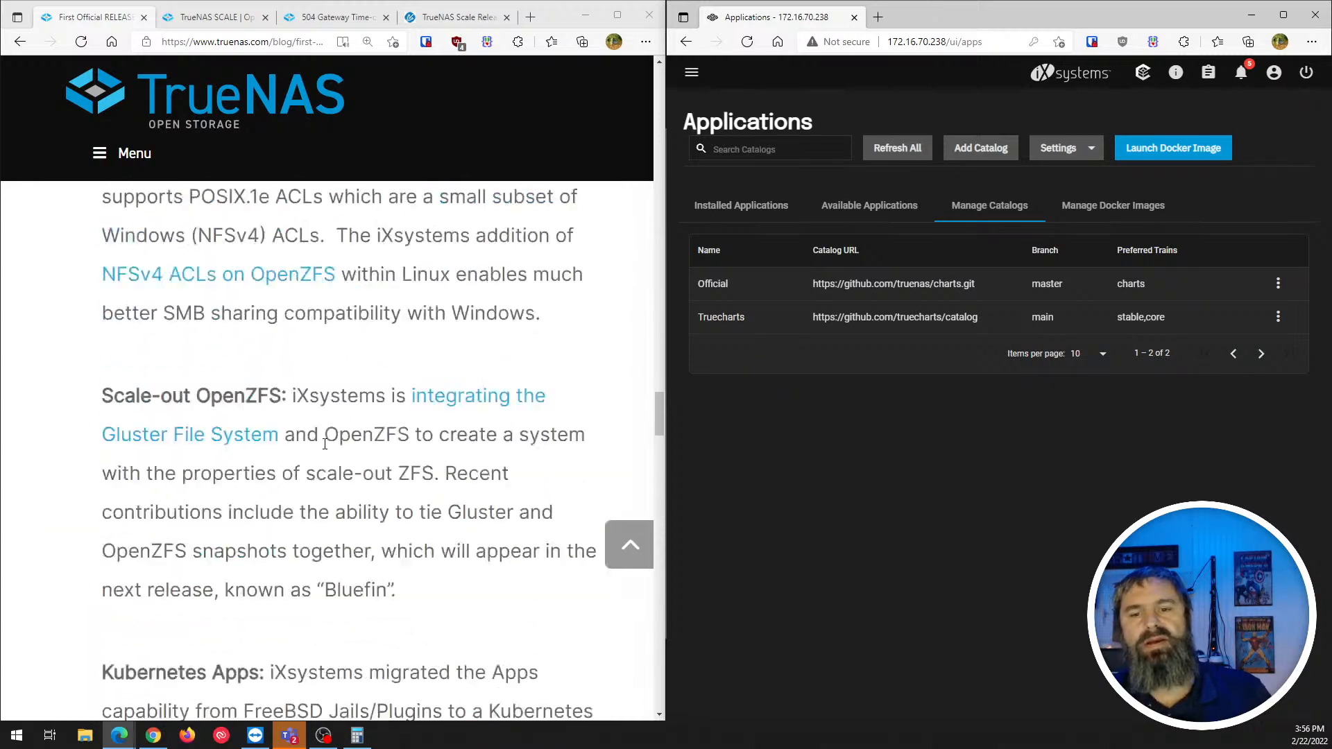
scroll(324, 443, "up", 12)
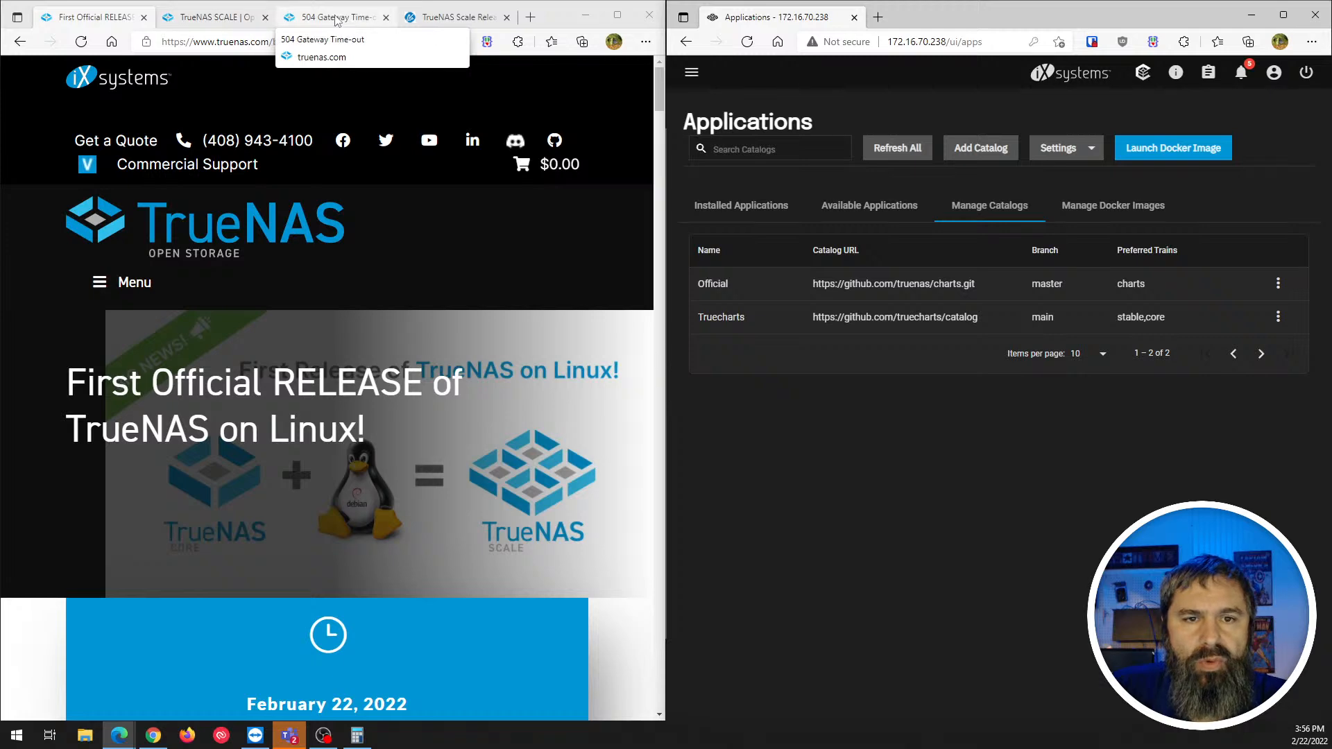
- Skim the ServeTheHome 'TrueNAS Scale Released and Resetting the NAS Paradigm' article, then return to its top
left_click(449, 20)
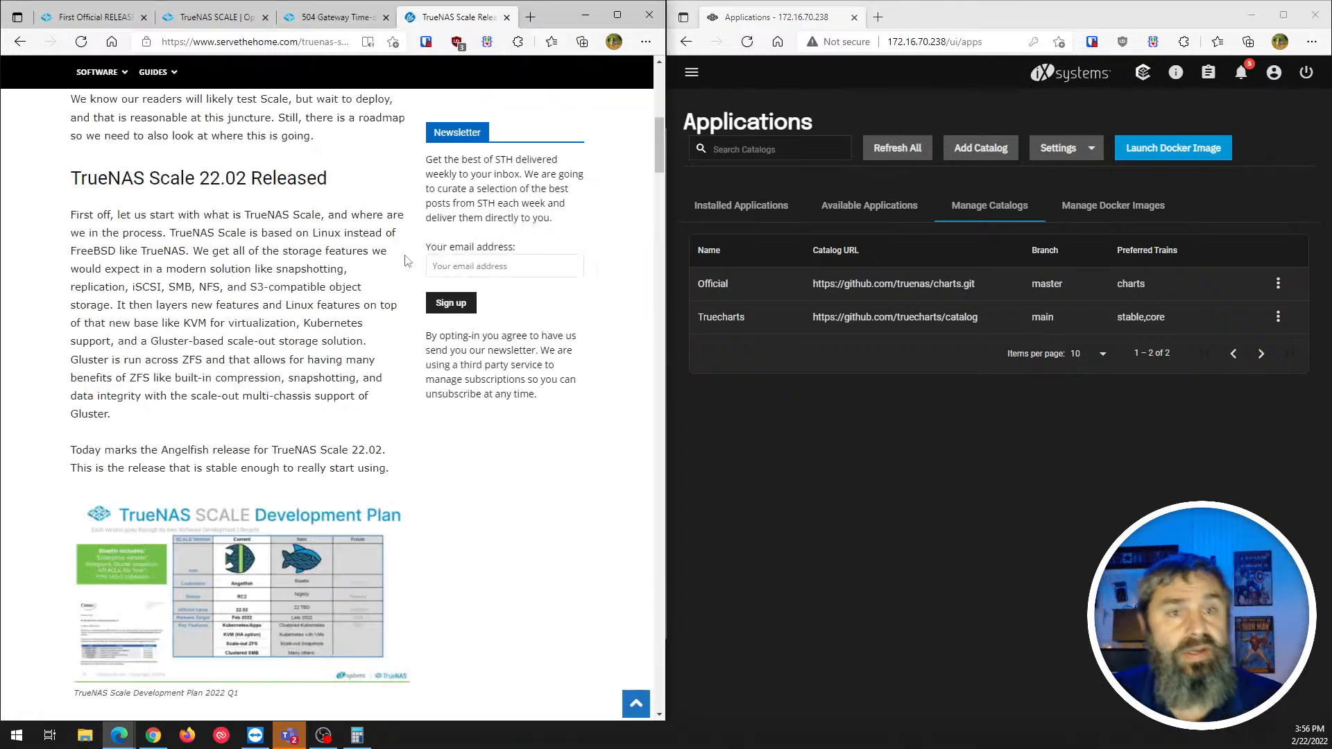
scroll(407, 261, "up", 8)
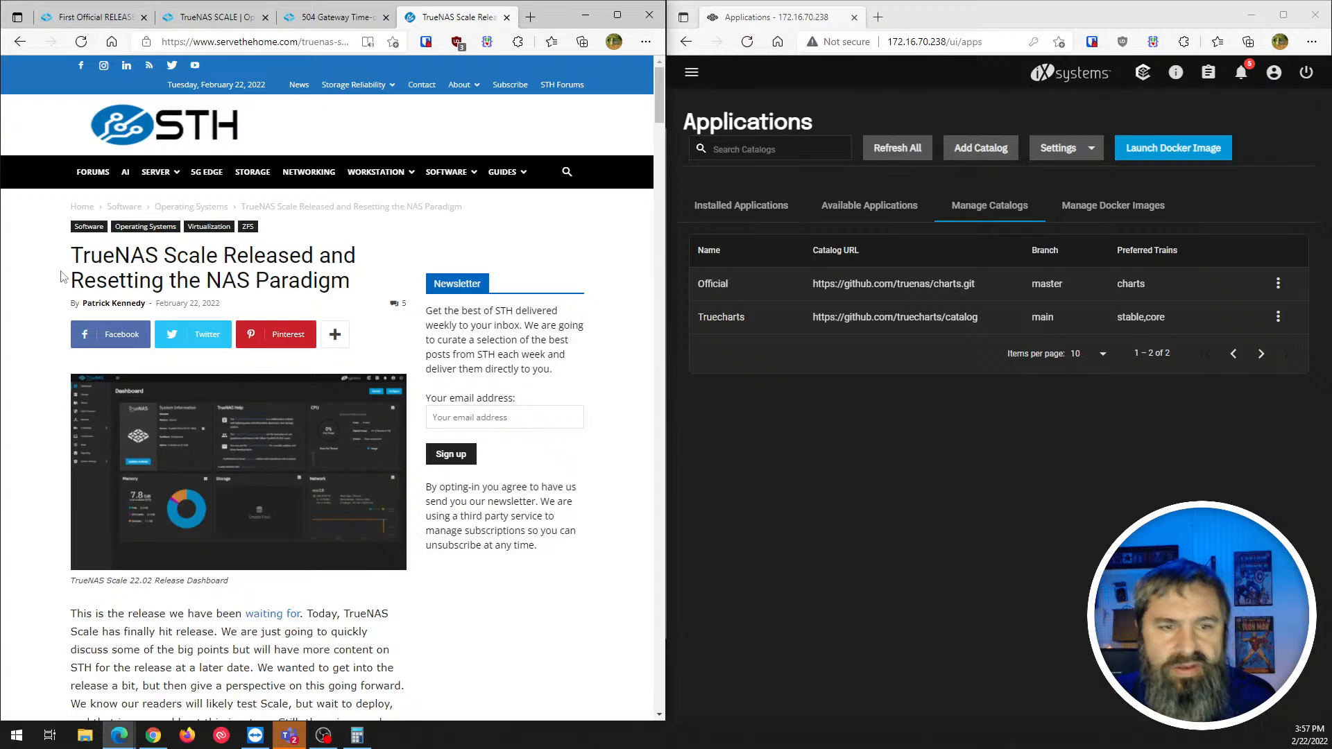
scroll(138, 410, "down", 6)
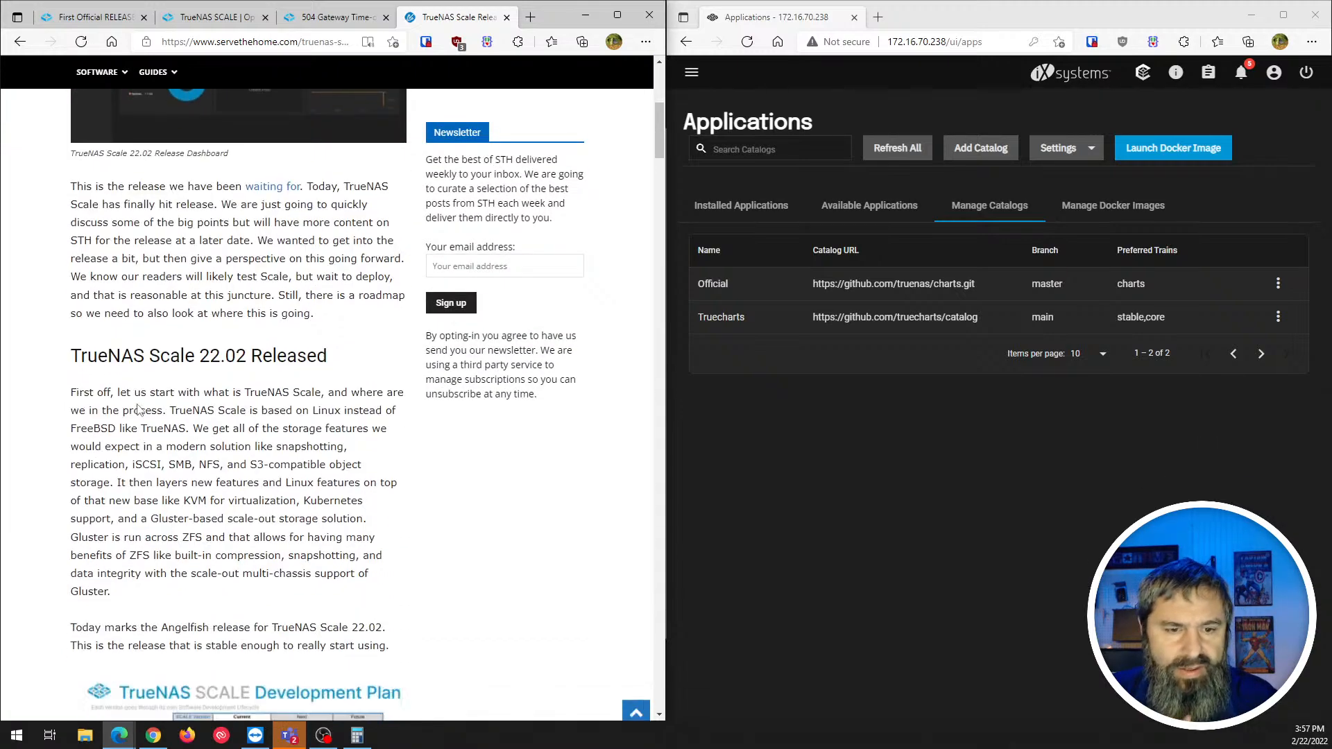
scroll(138, 410, "down", 15)
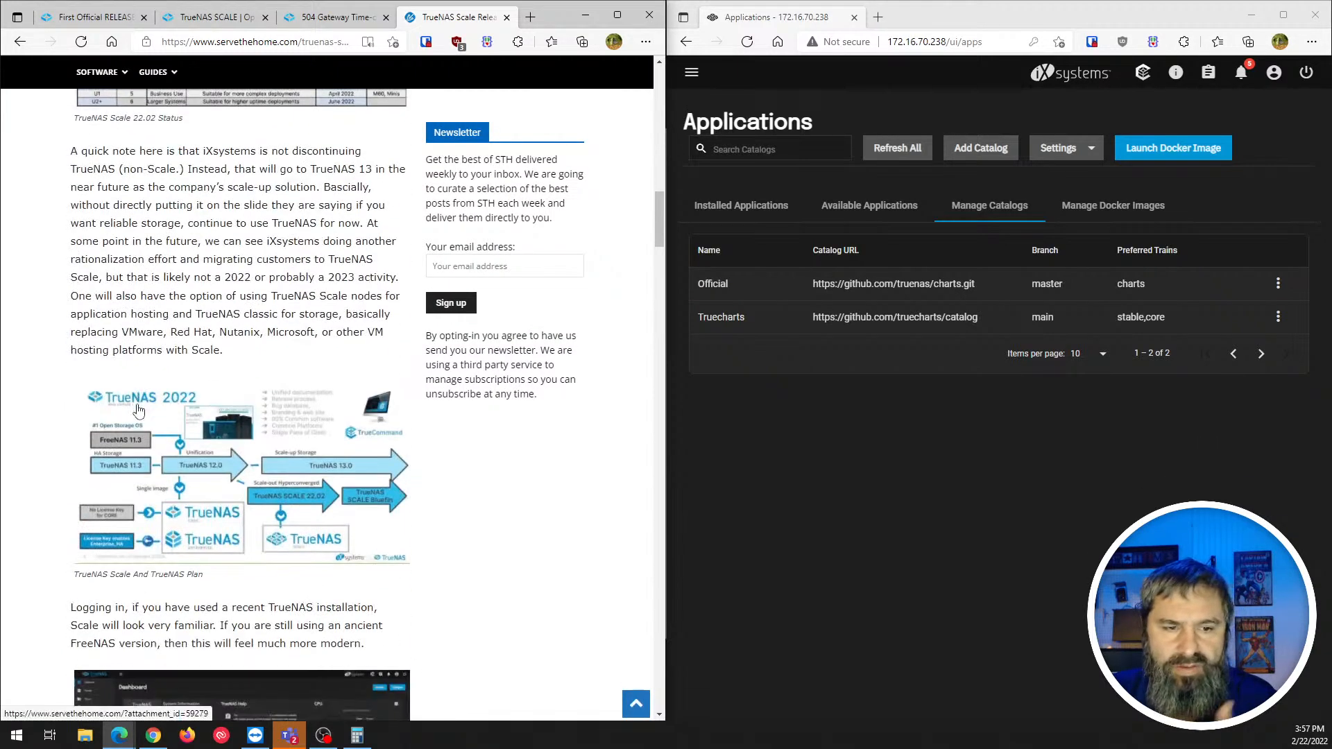
scroll(138, 410, "down", 15)
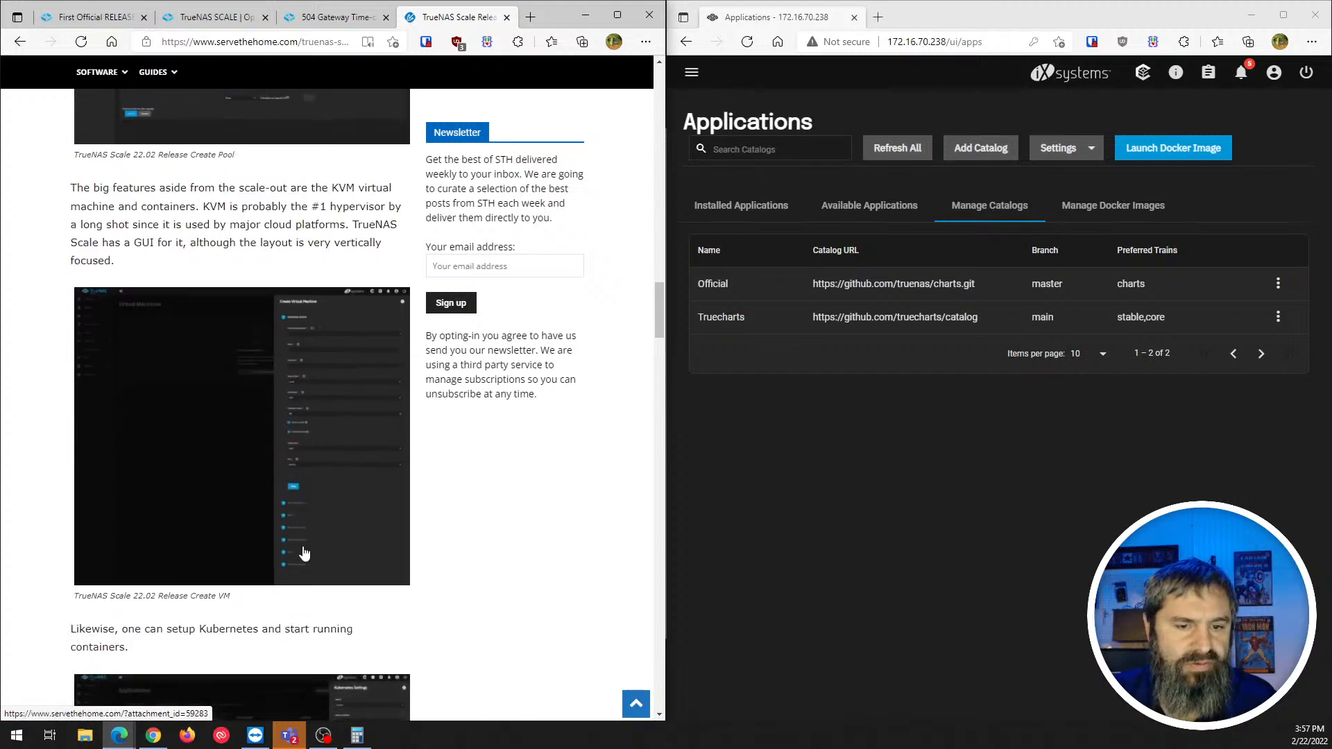
scroll(304, 553, "down", 10)
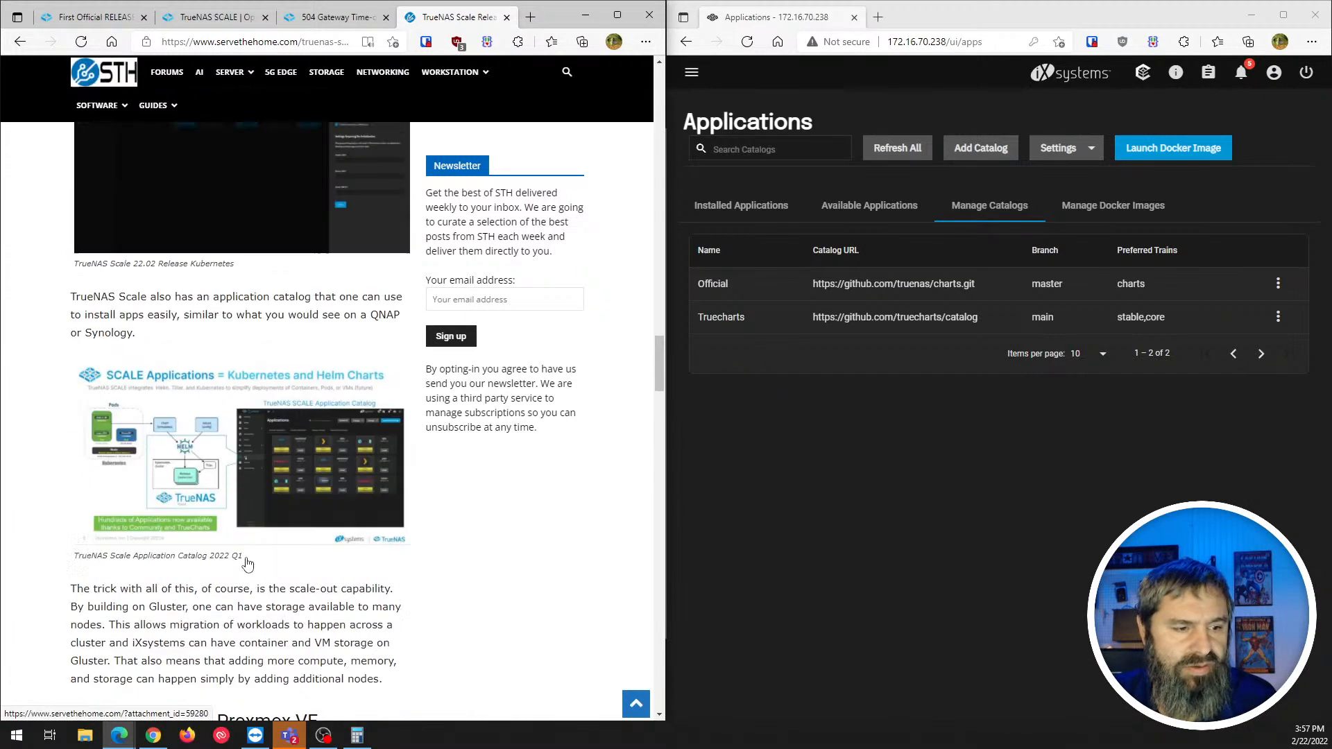
key("Home")
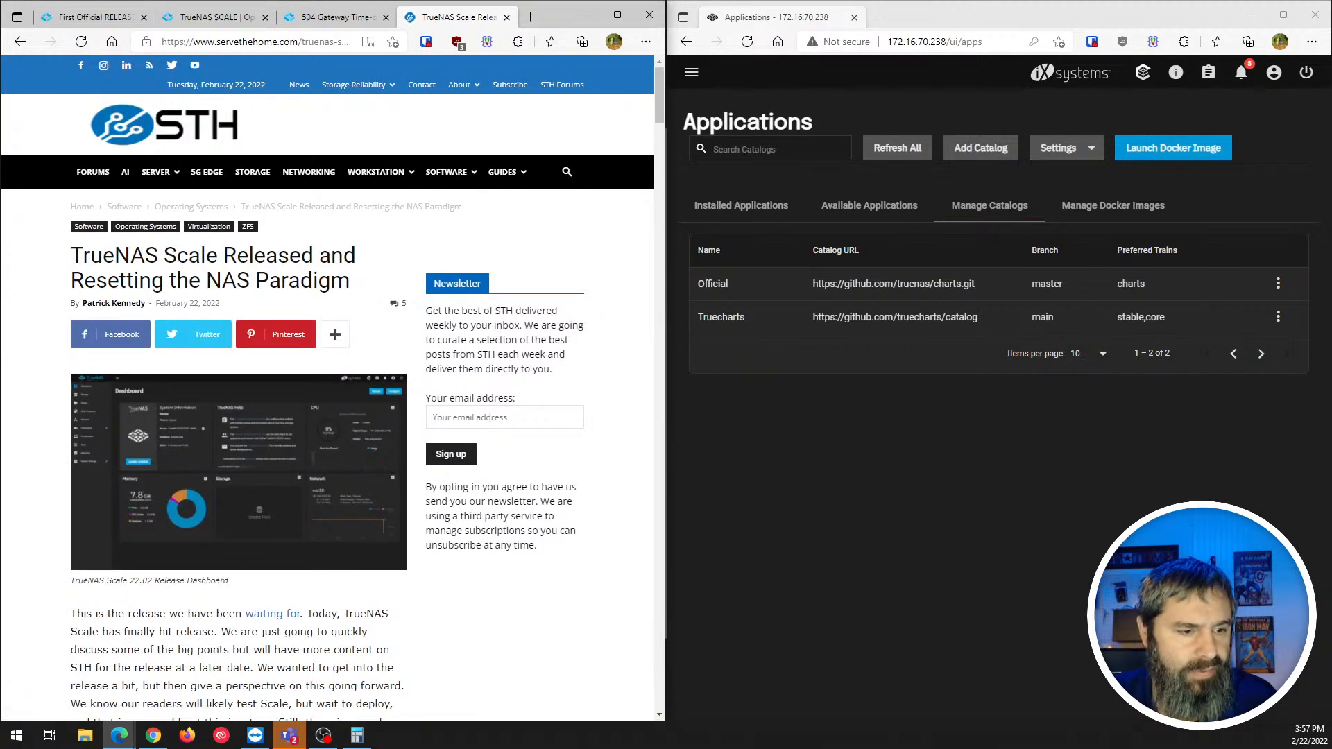
key("alt+Tab")
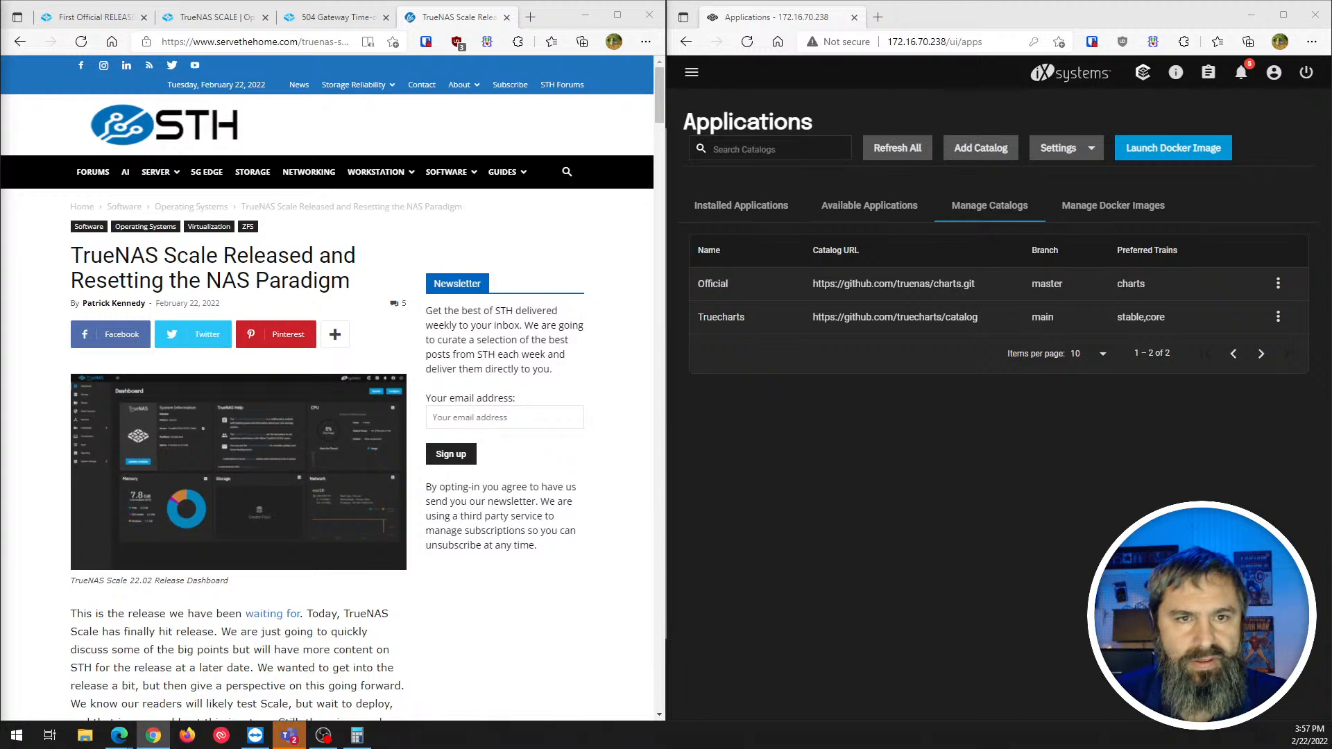
left_click(251, 43)
right_click(251, 47)
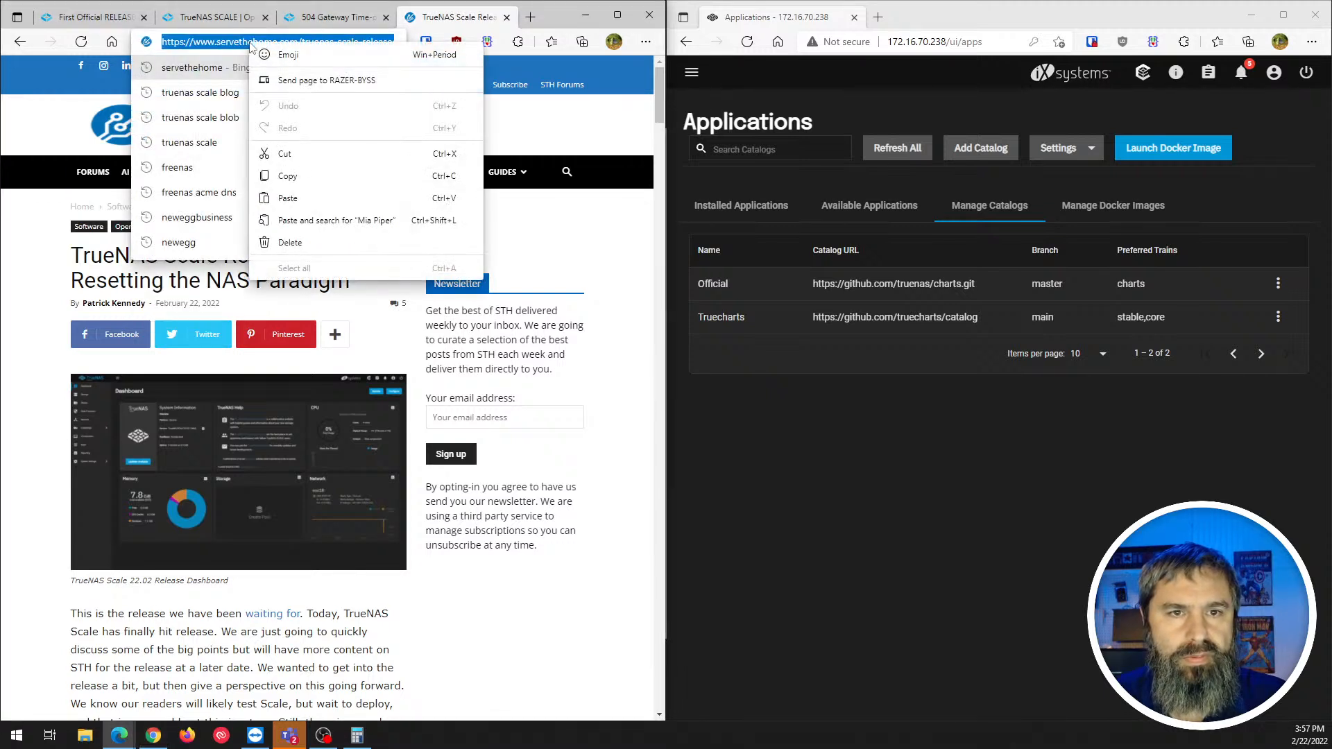
left_click(287, 175)
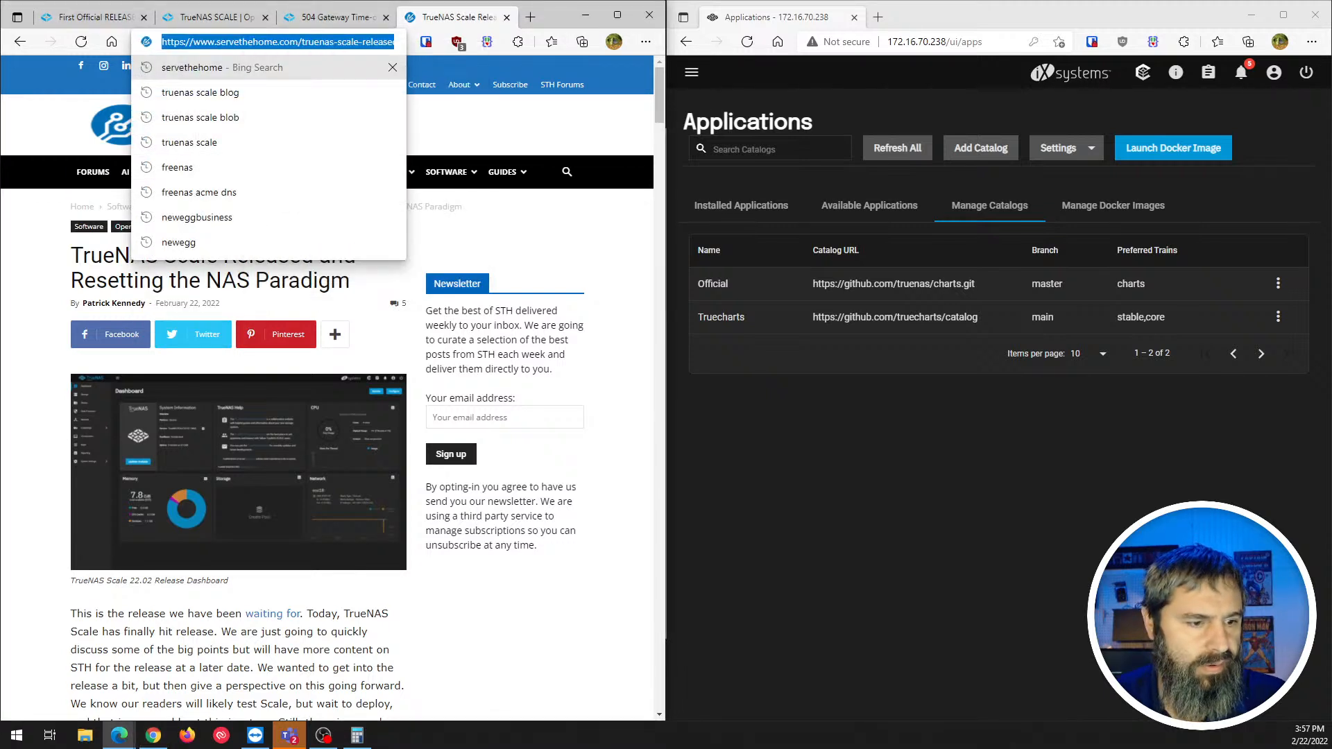
key("alt+Tab")
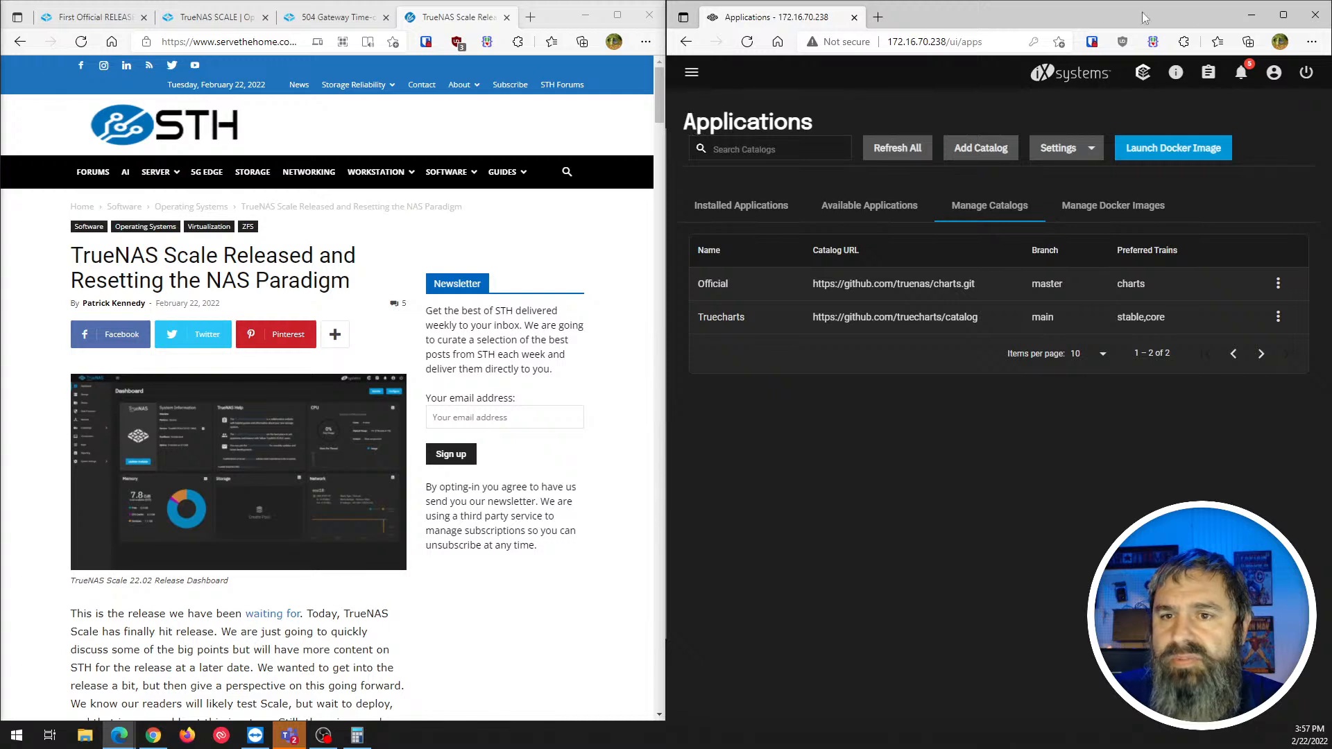
- Maximize the TrueNAS window and go via Shares to the full-screen Dashboard
left_click(1283, 14)
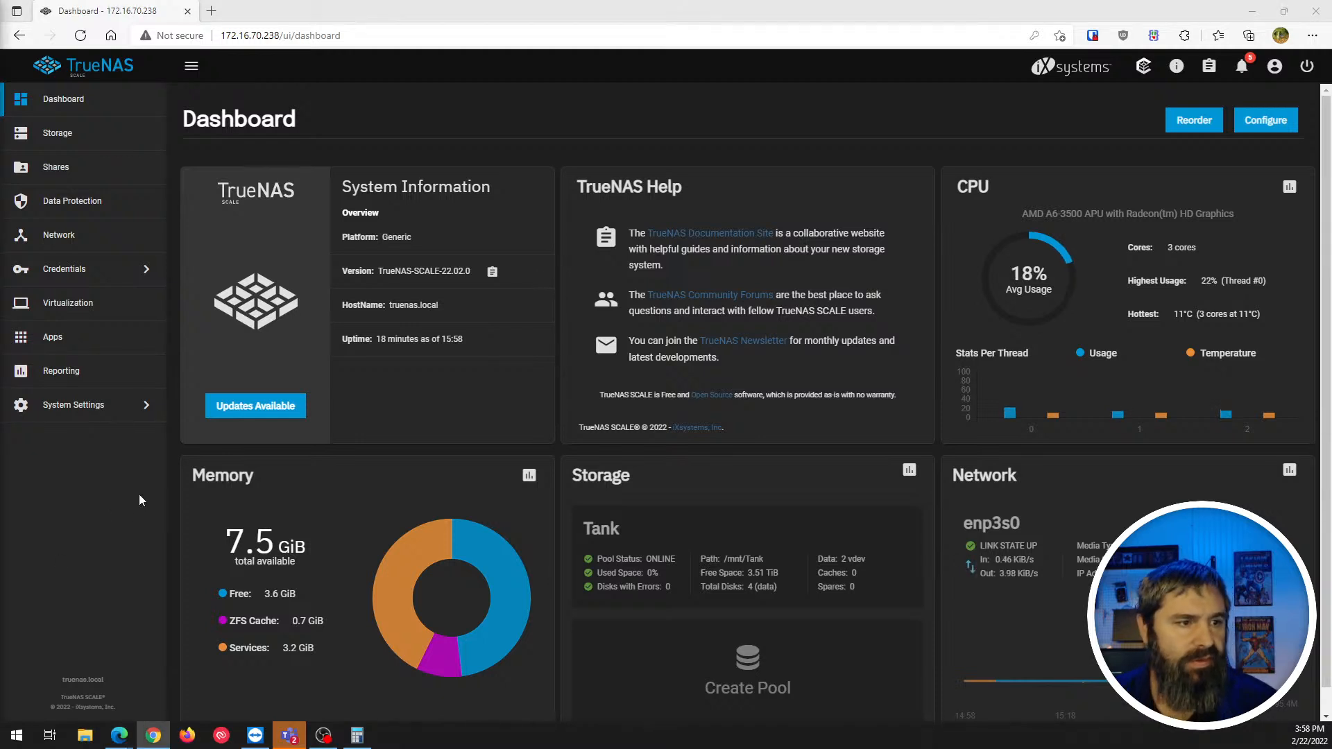
left_click(45, 170)
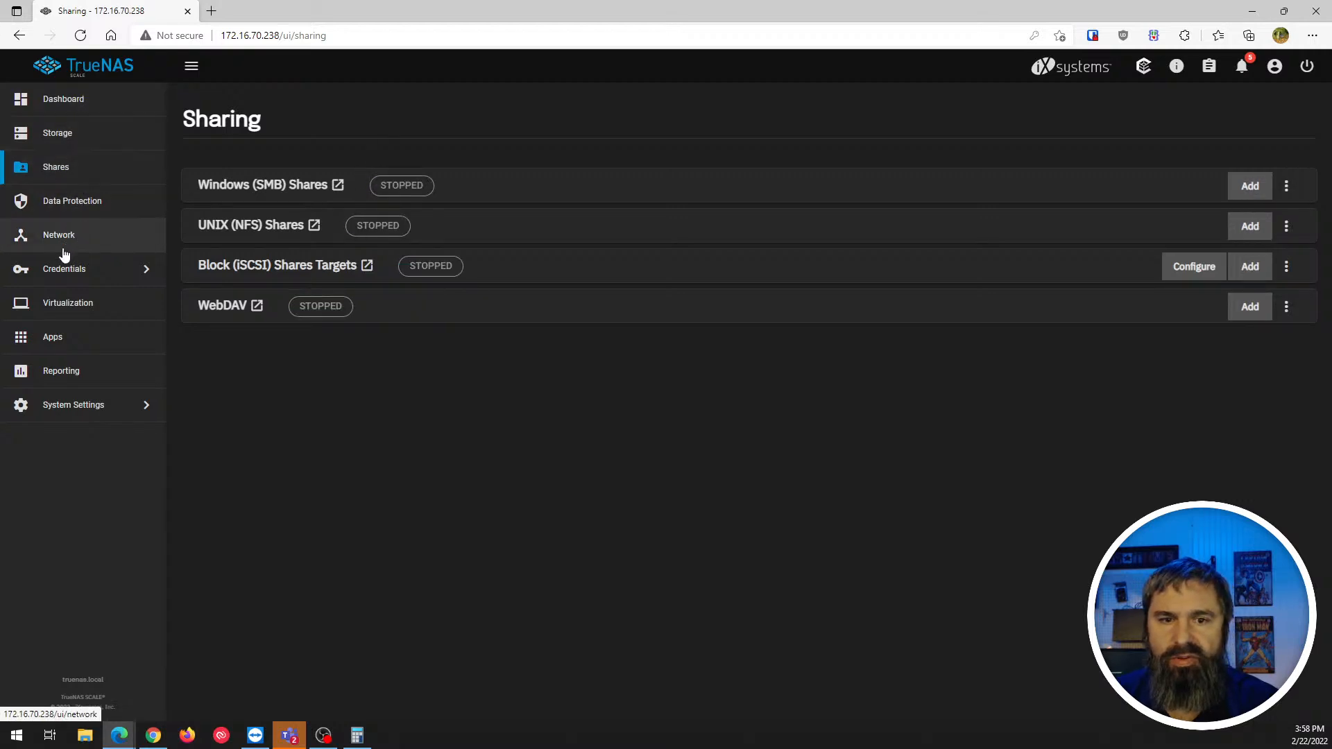
left_click(63, 101)
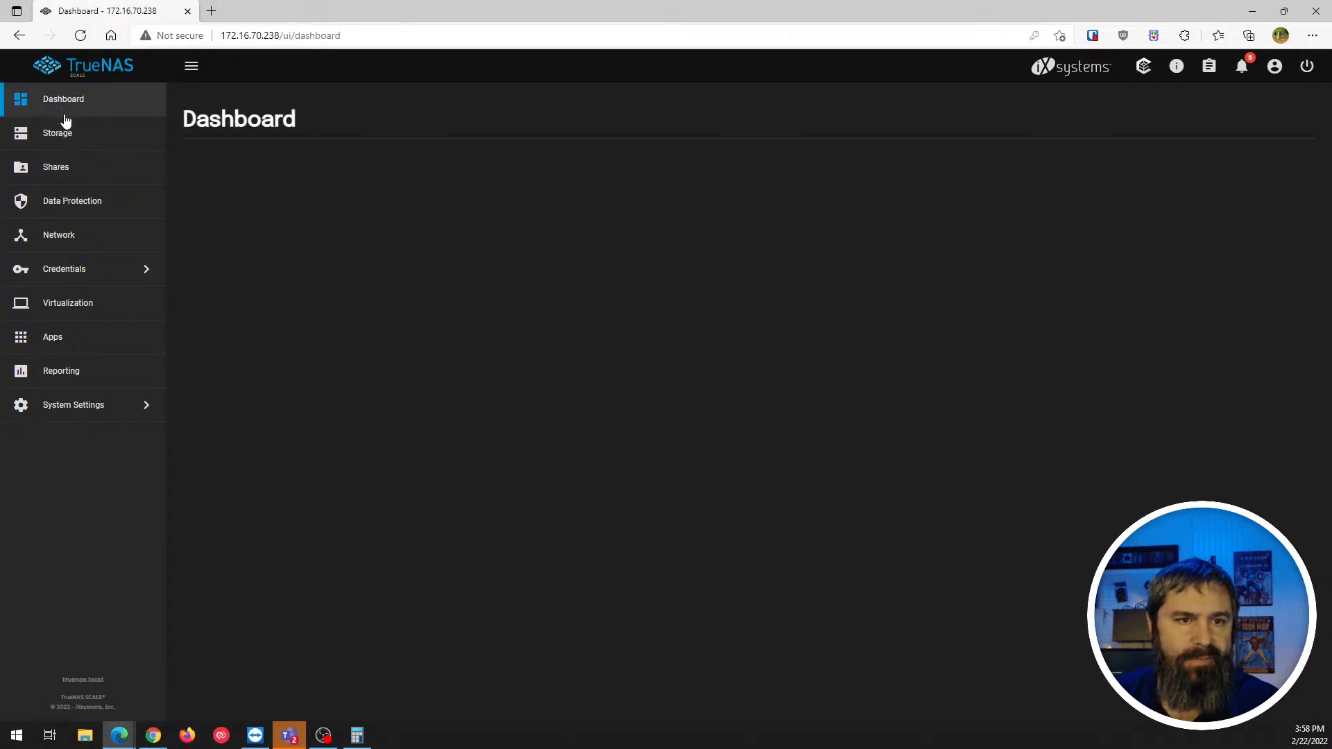